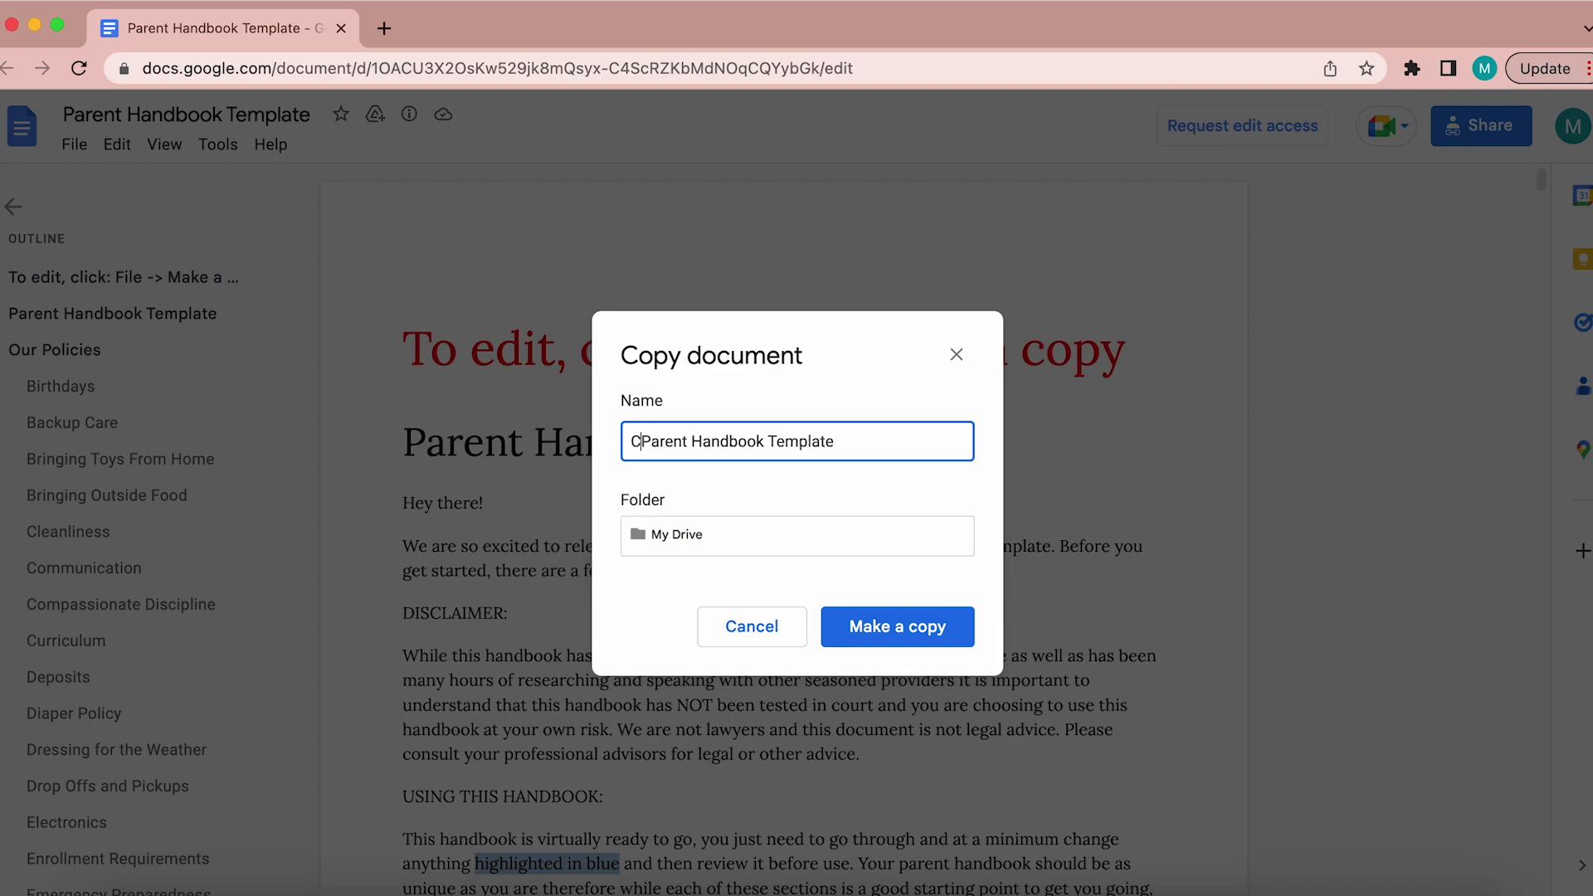
# Make a copy of the Parent Handbook Template and delete the introductory instructions from the copy's first page.
pyautogui.click(931, 636)
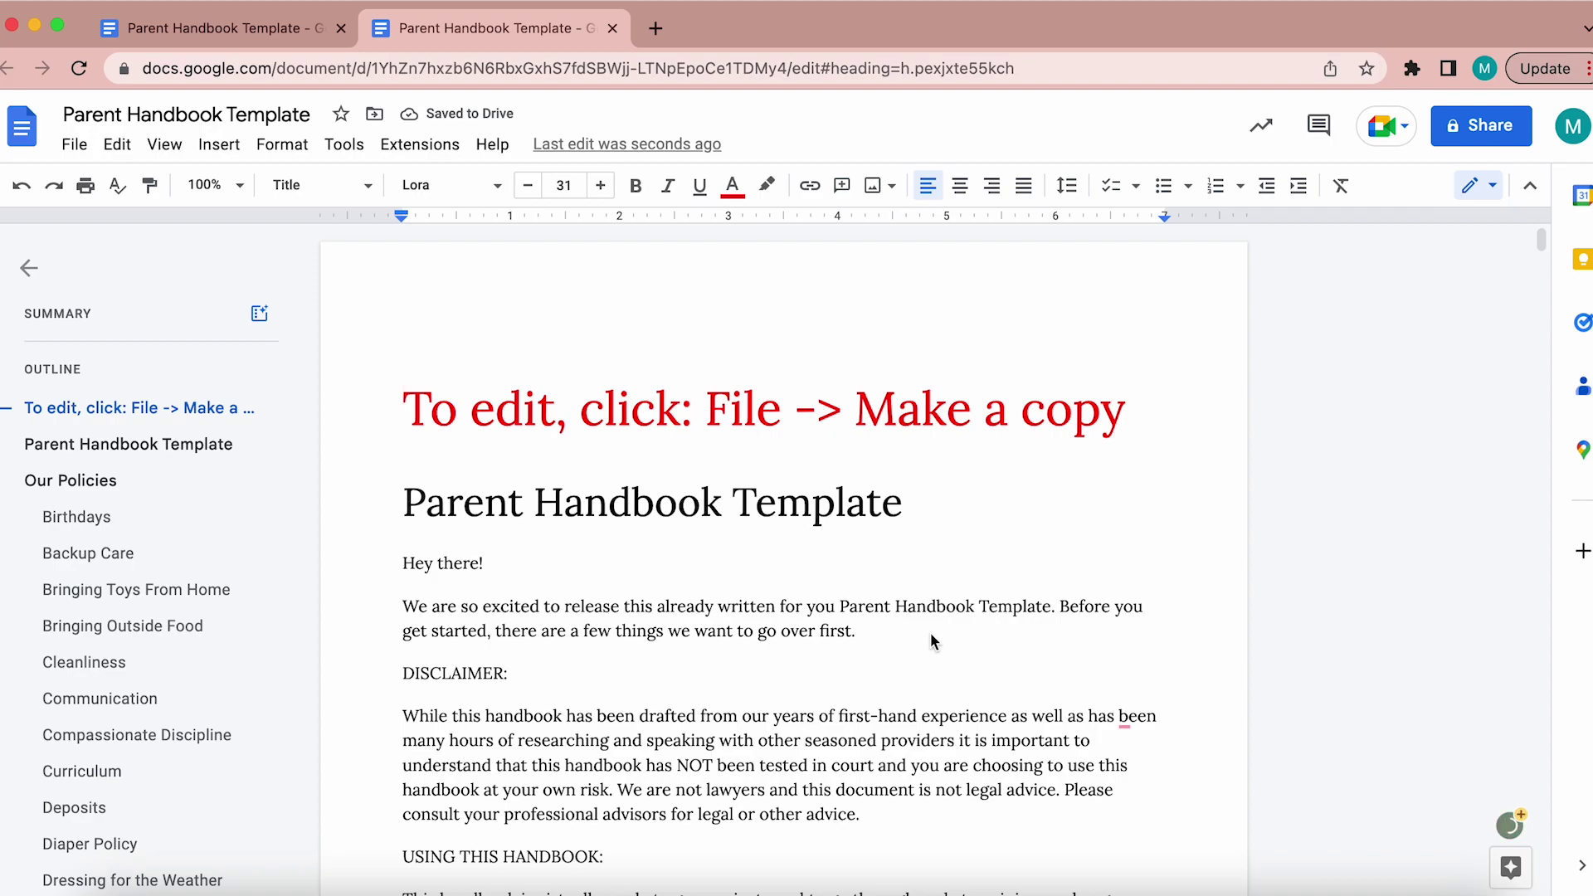
pyautogui.scroll(-3, 420, 449)
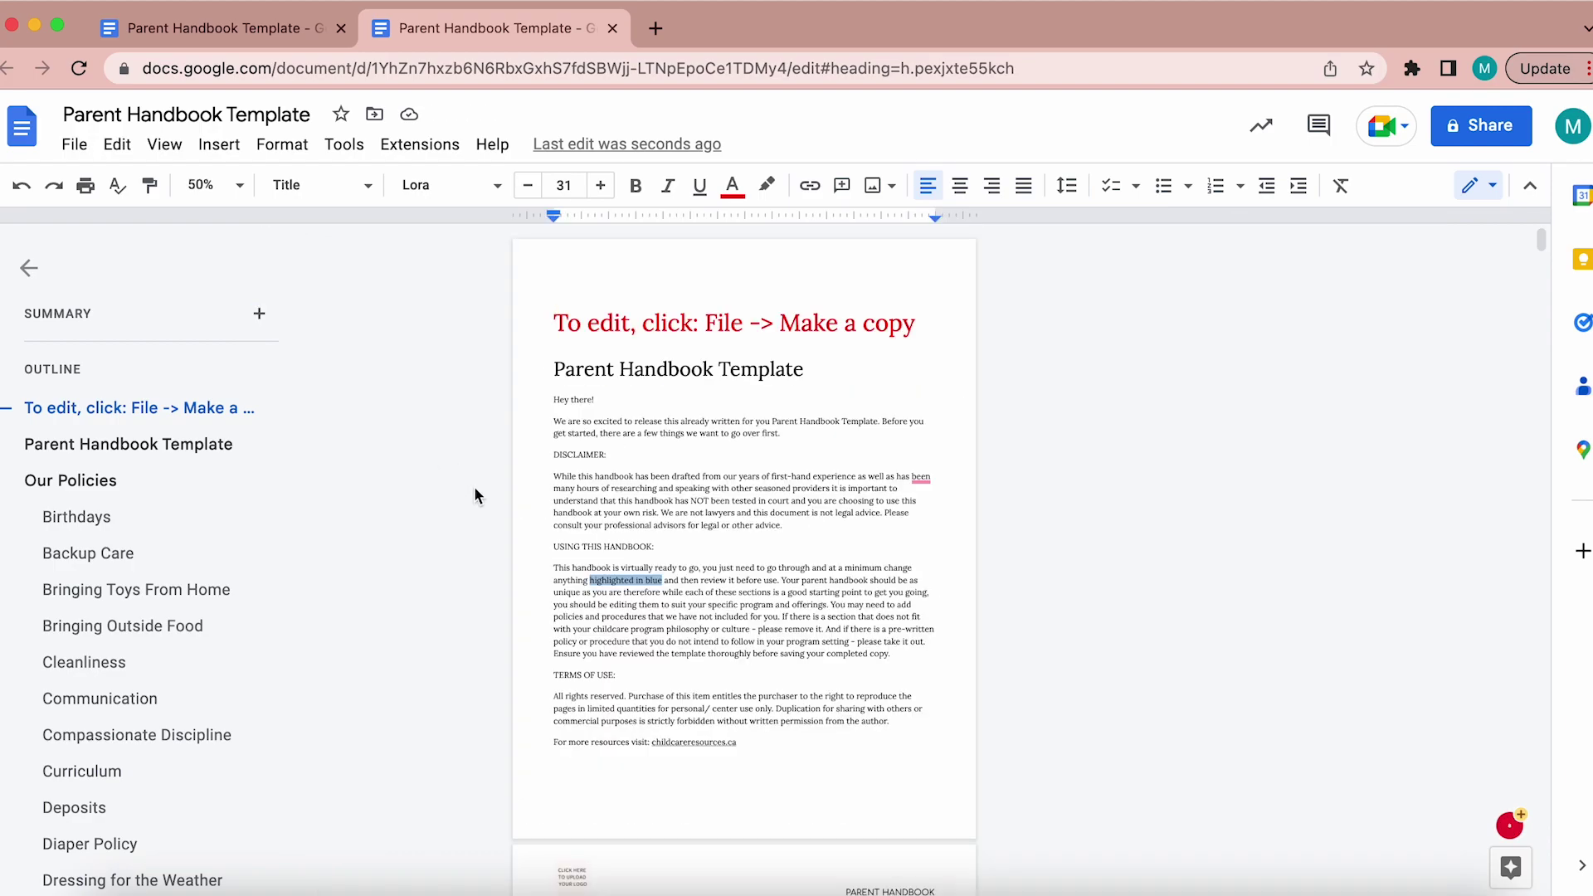
pyautogui.scroll(-1, 474, 487)
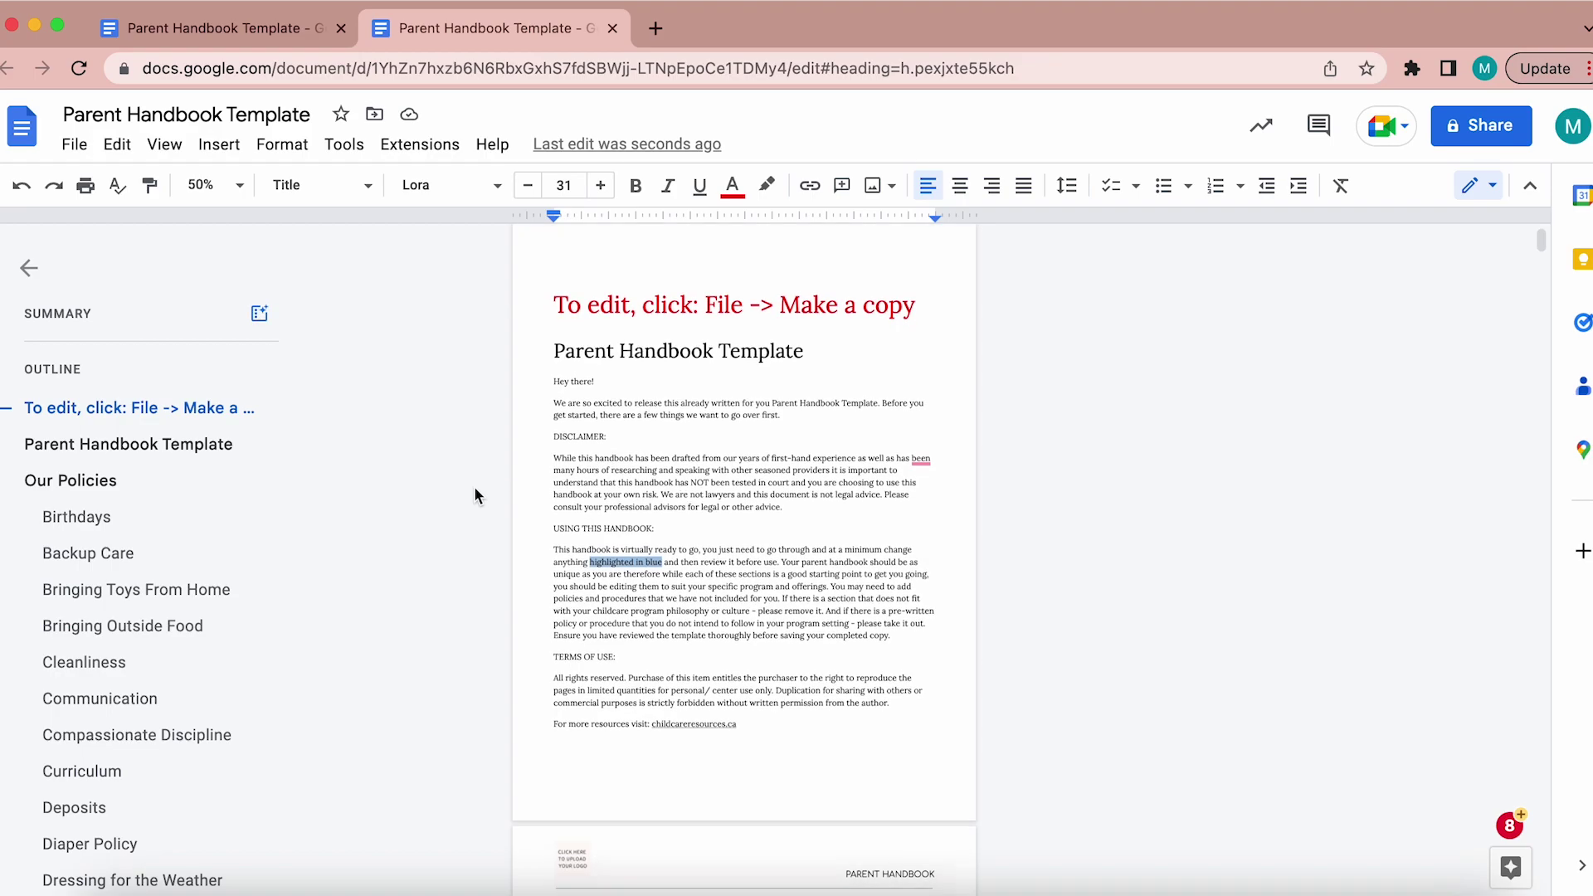
pyautogui.moveTo(749, 725); pyautogui.dragTo(540, 295)
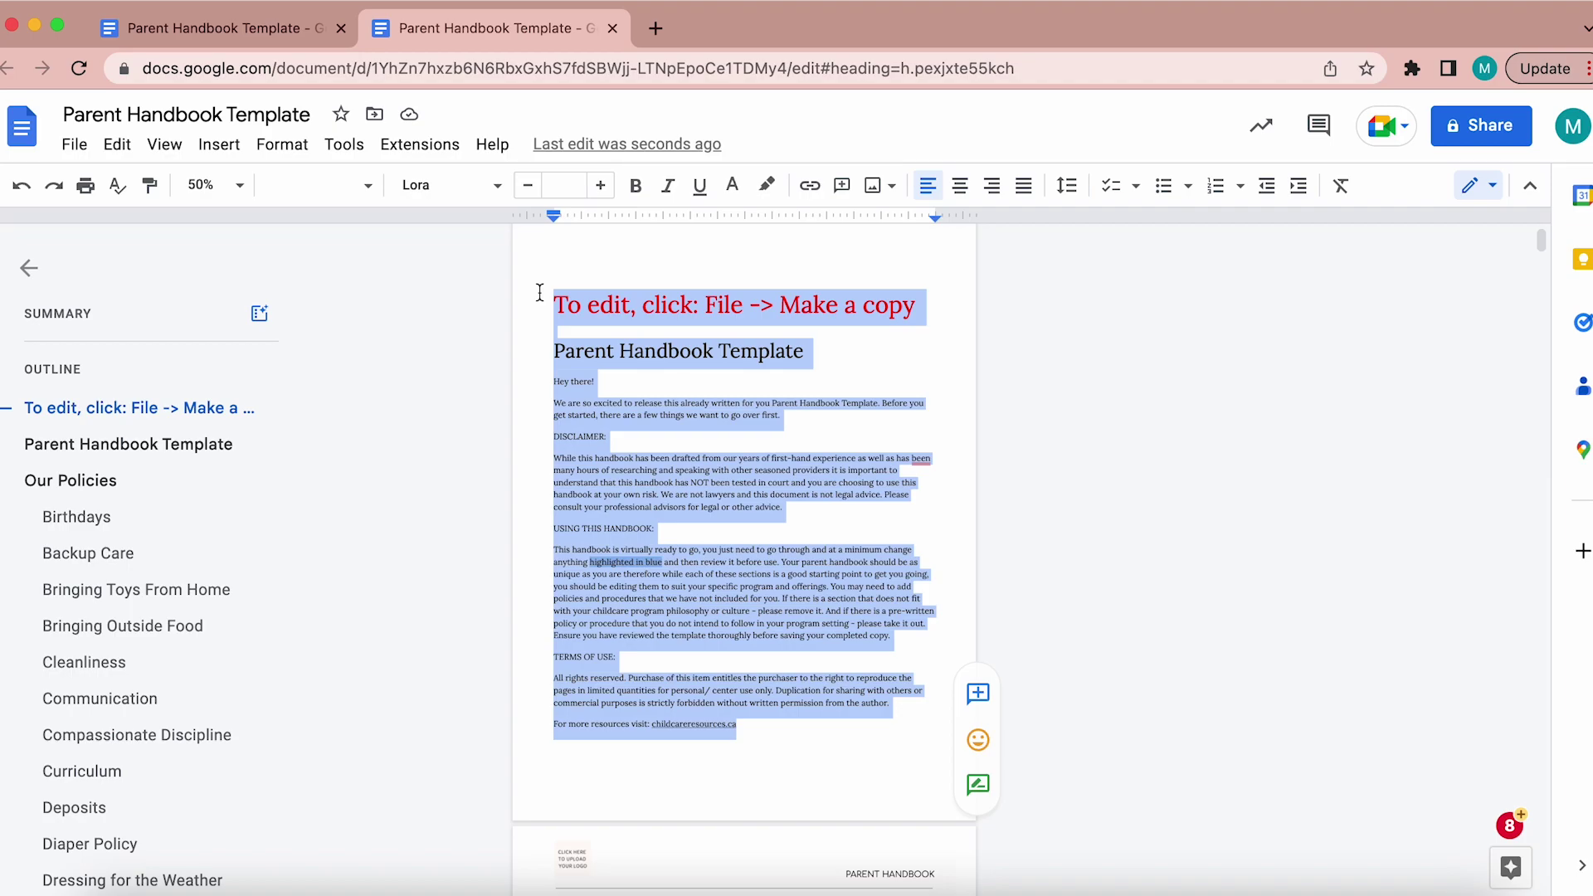
pyautogui.press('BackSpace')
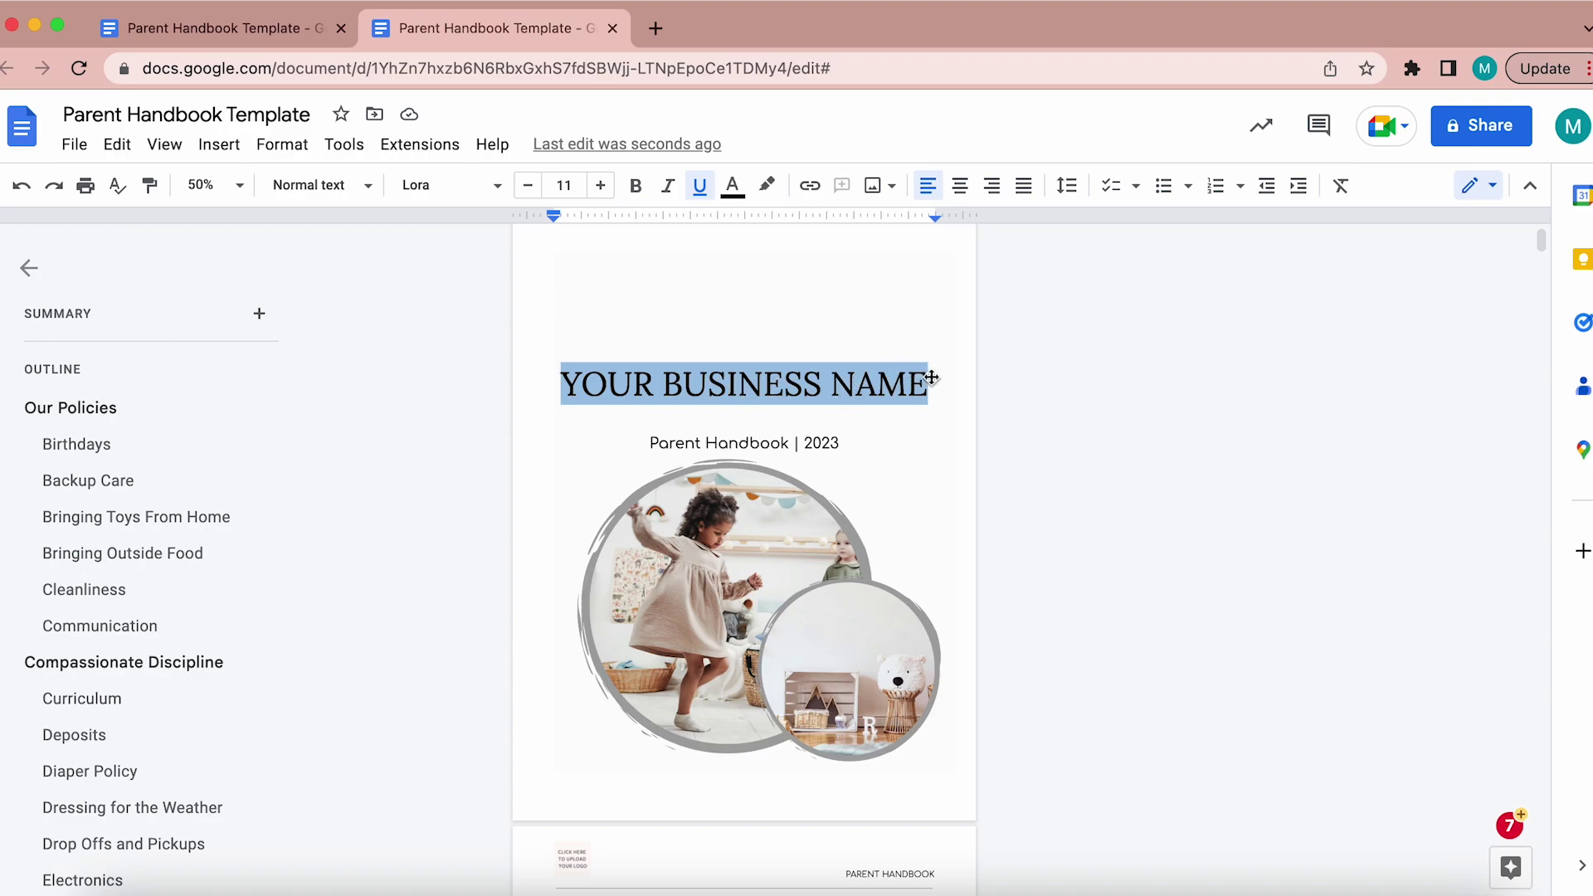
# Replace every occurrence of "YOUR BUSINESS NAME" in the document with "ABC Daycare".
pyautogui.moveTo(924, 370); pyautogui.dragTo(562, 388)
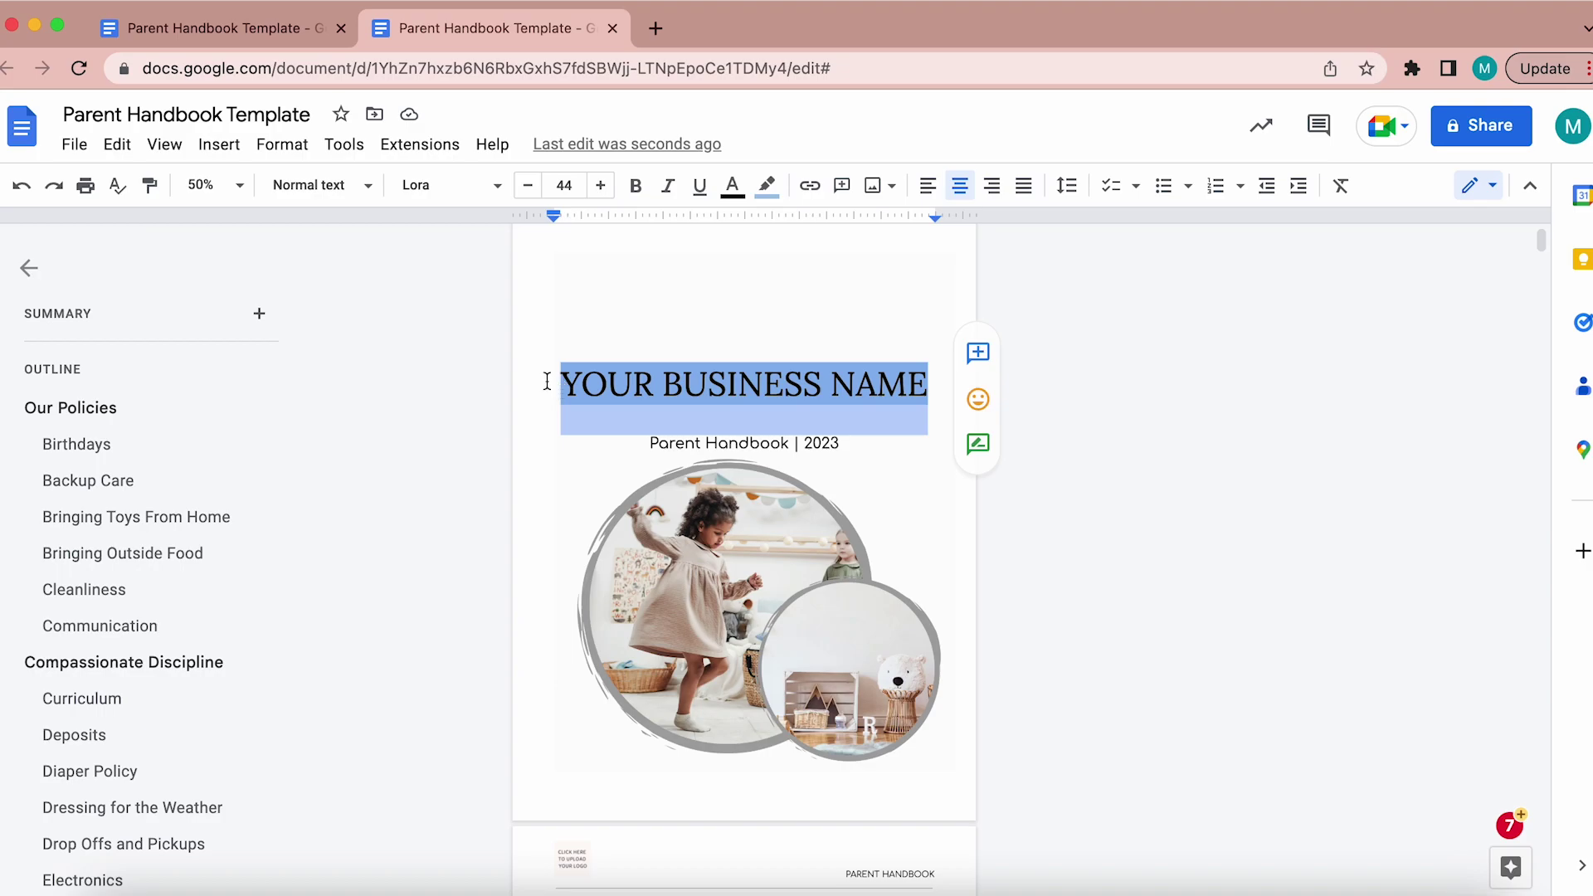
pyautogui.click(119, 145)
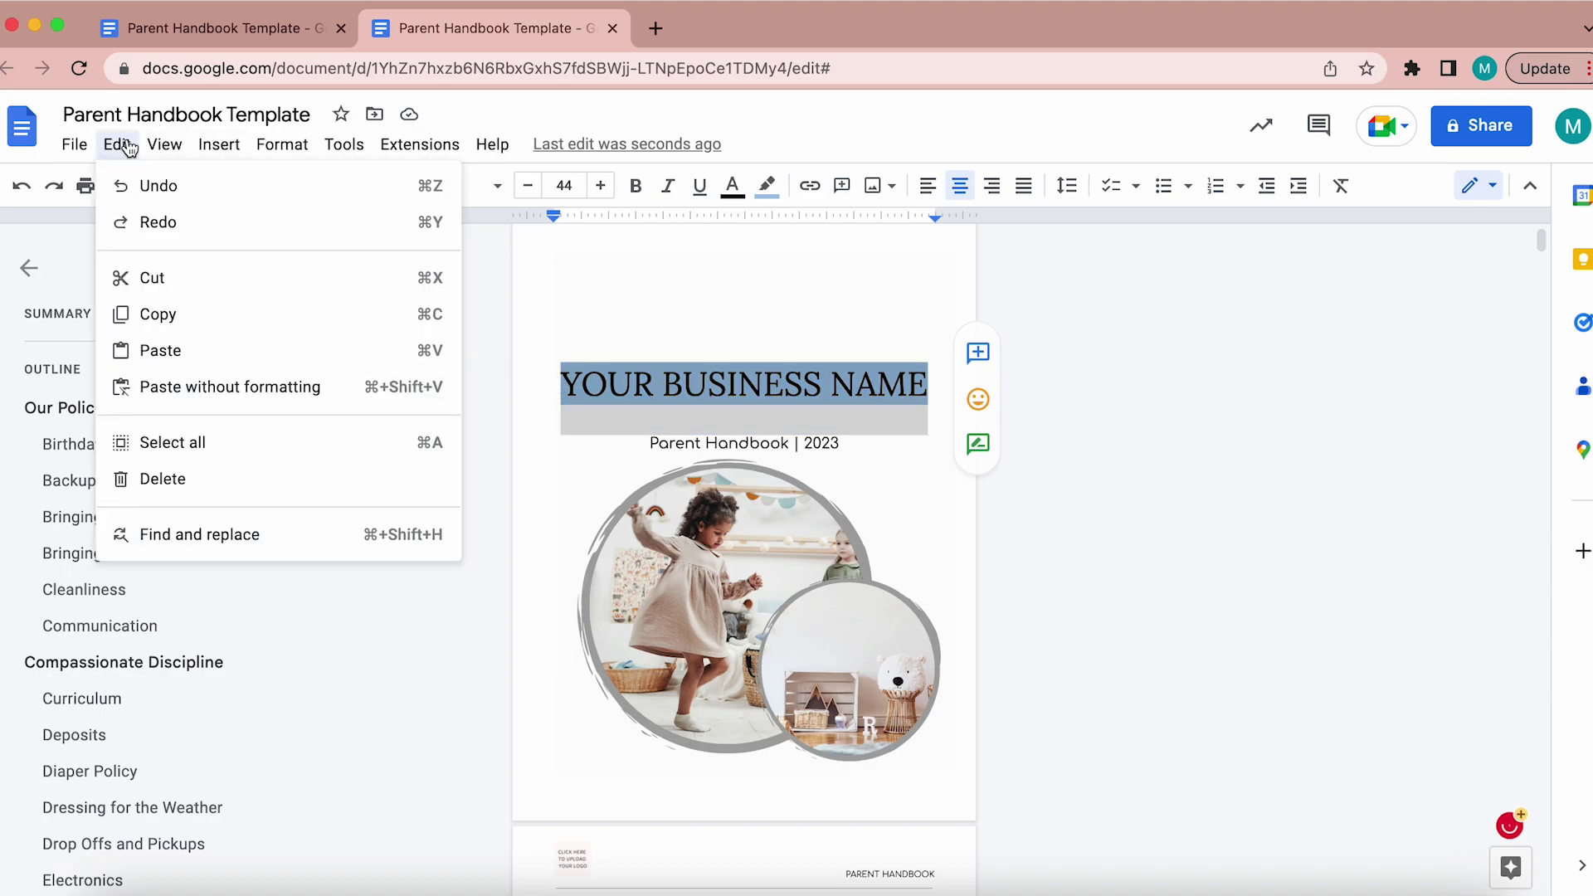
pyautogui.click(207, 550)
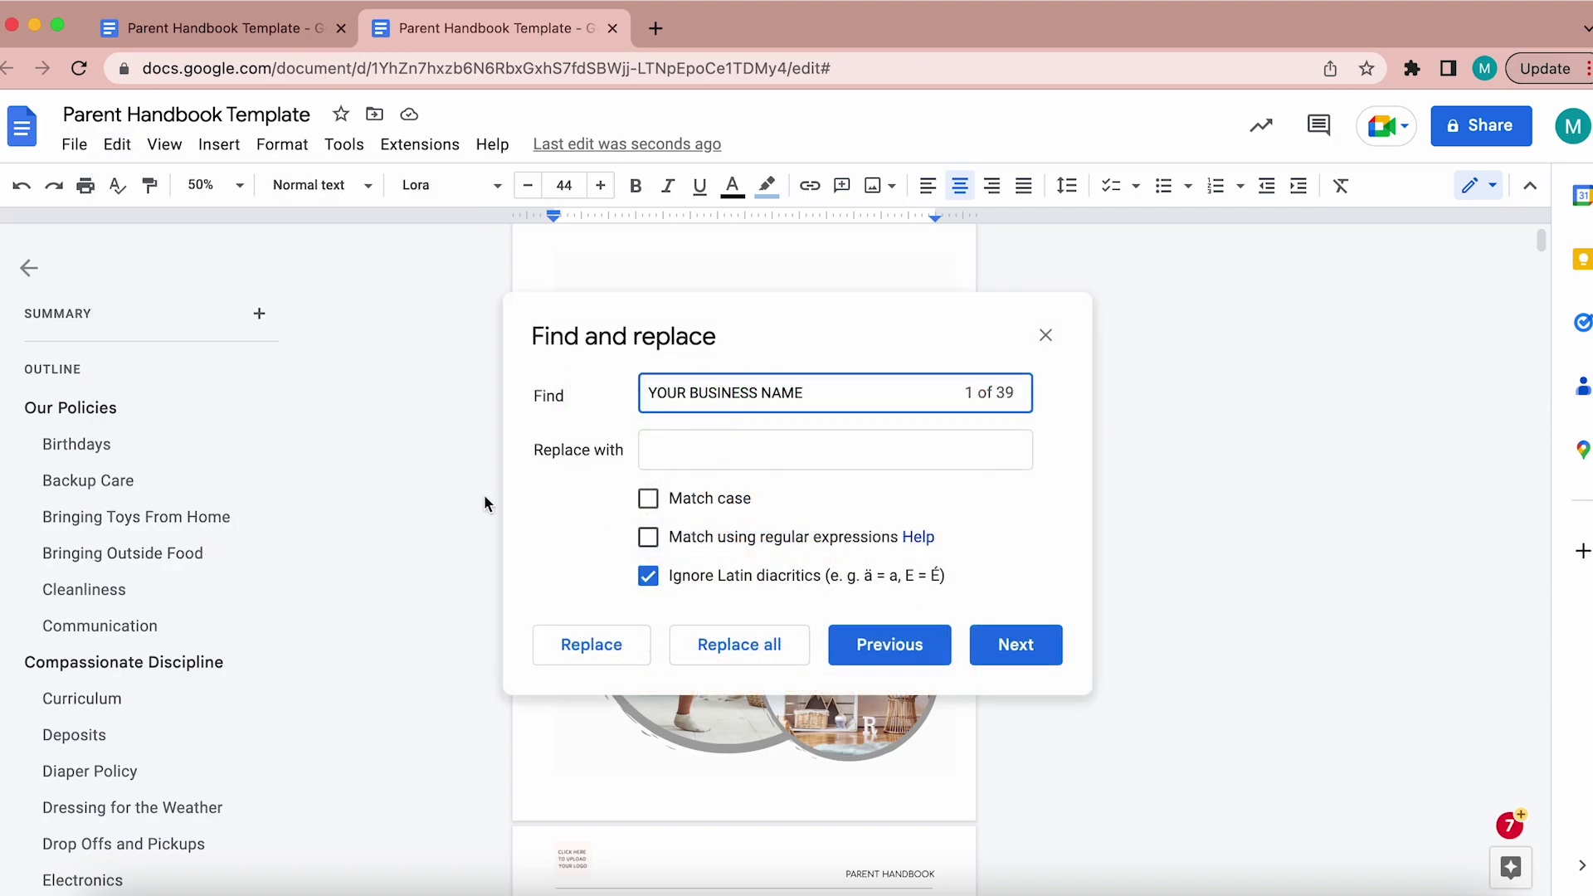
pyautogui.click(711, 441)
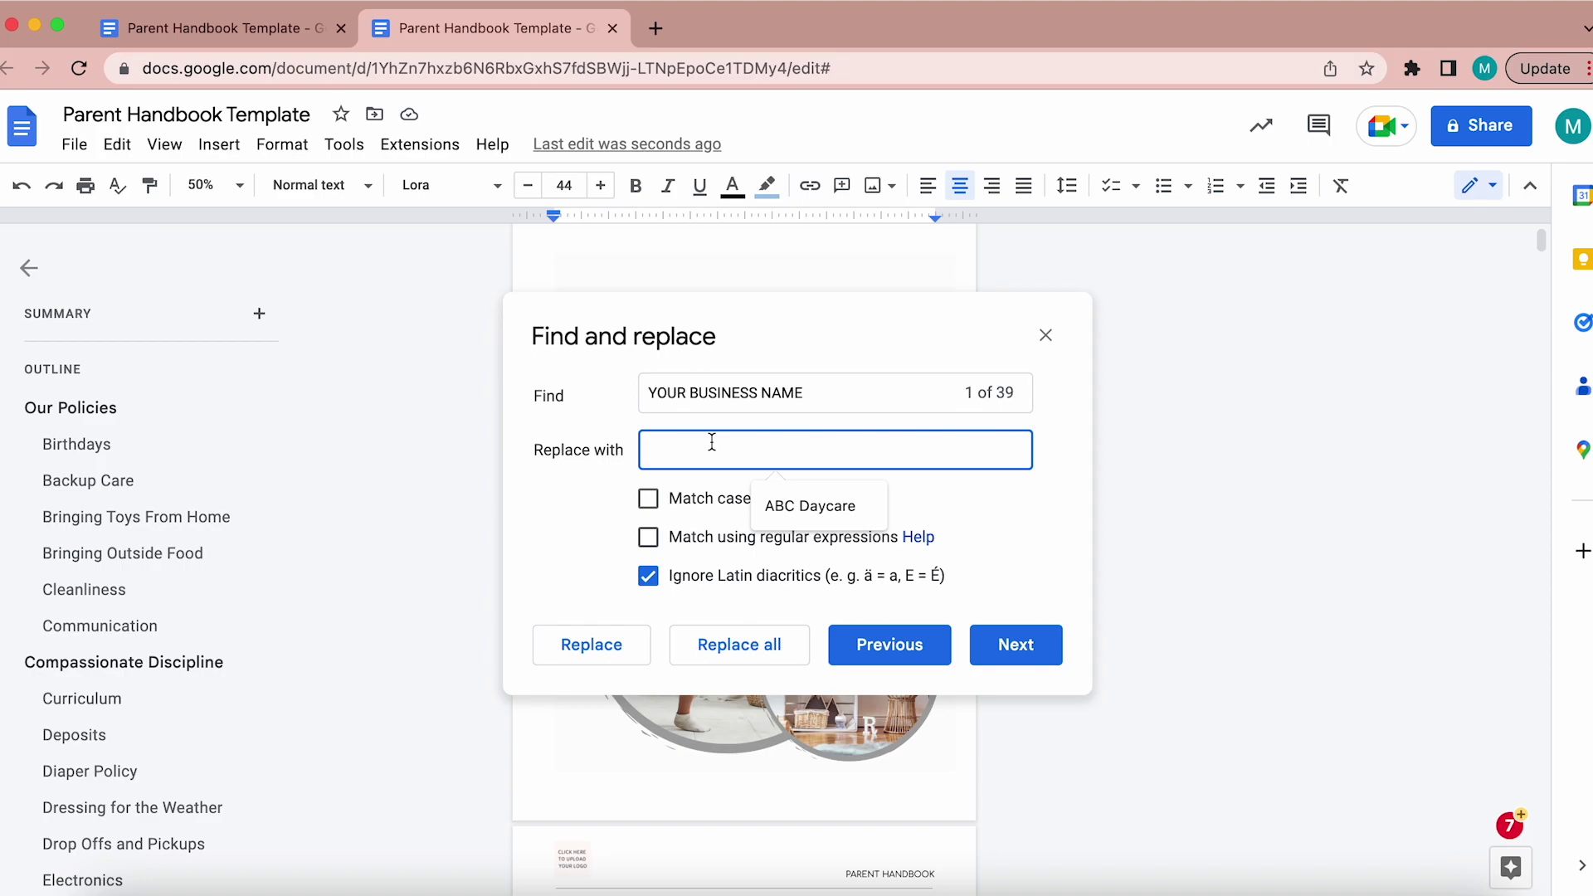
pyautogui.click(818, 507)
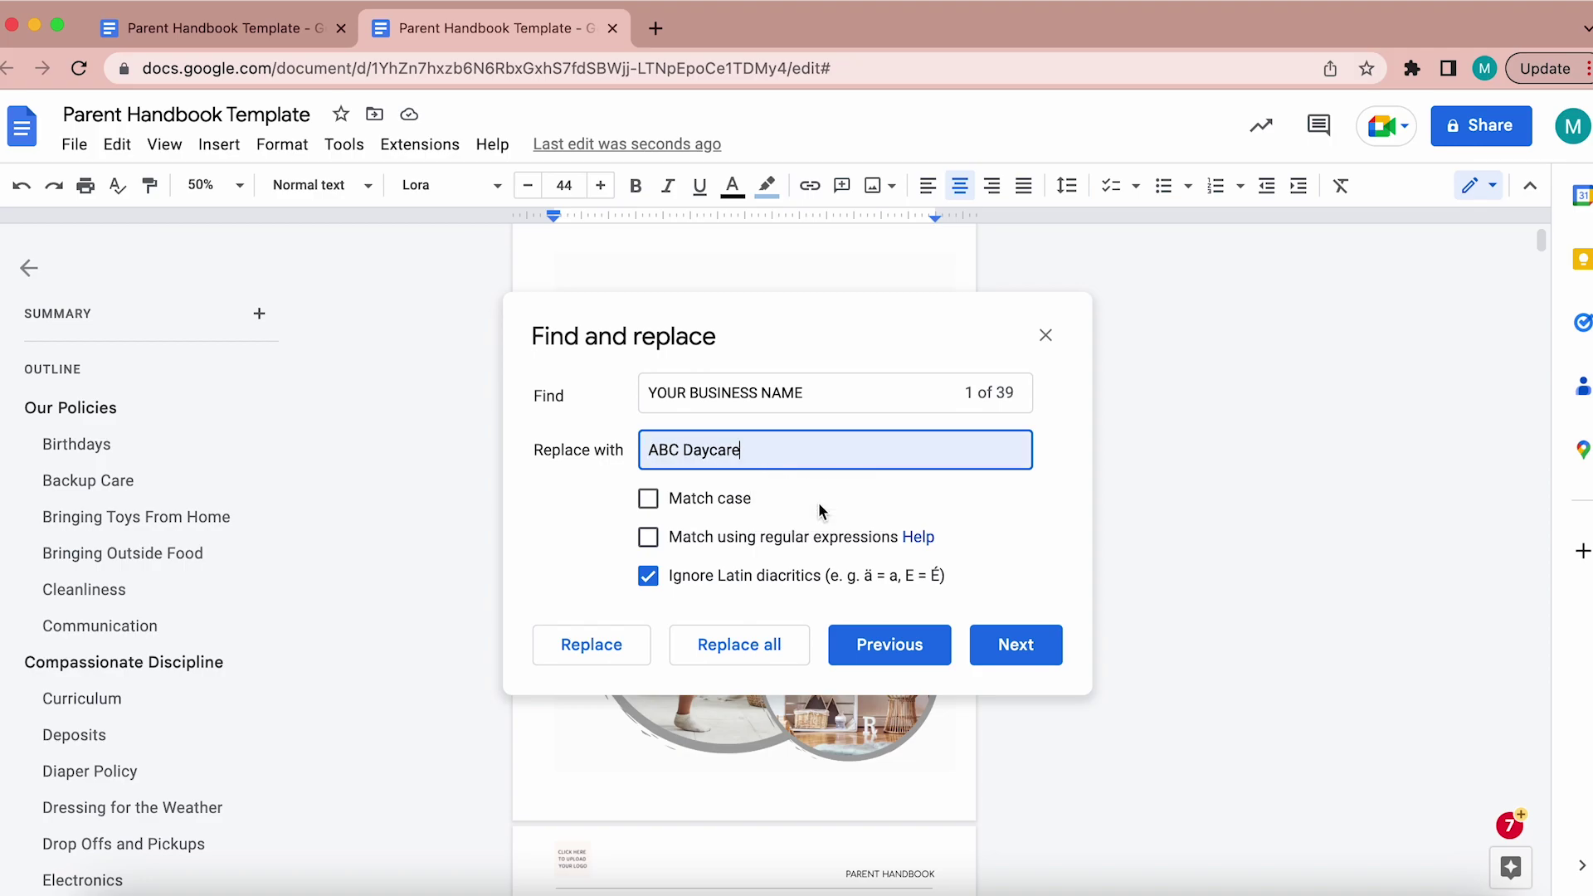
pyautogui.click(749, 647)
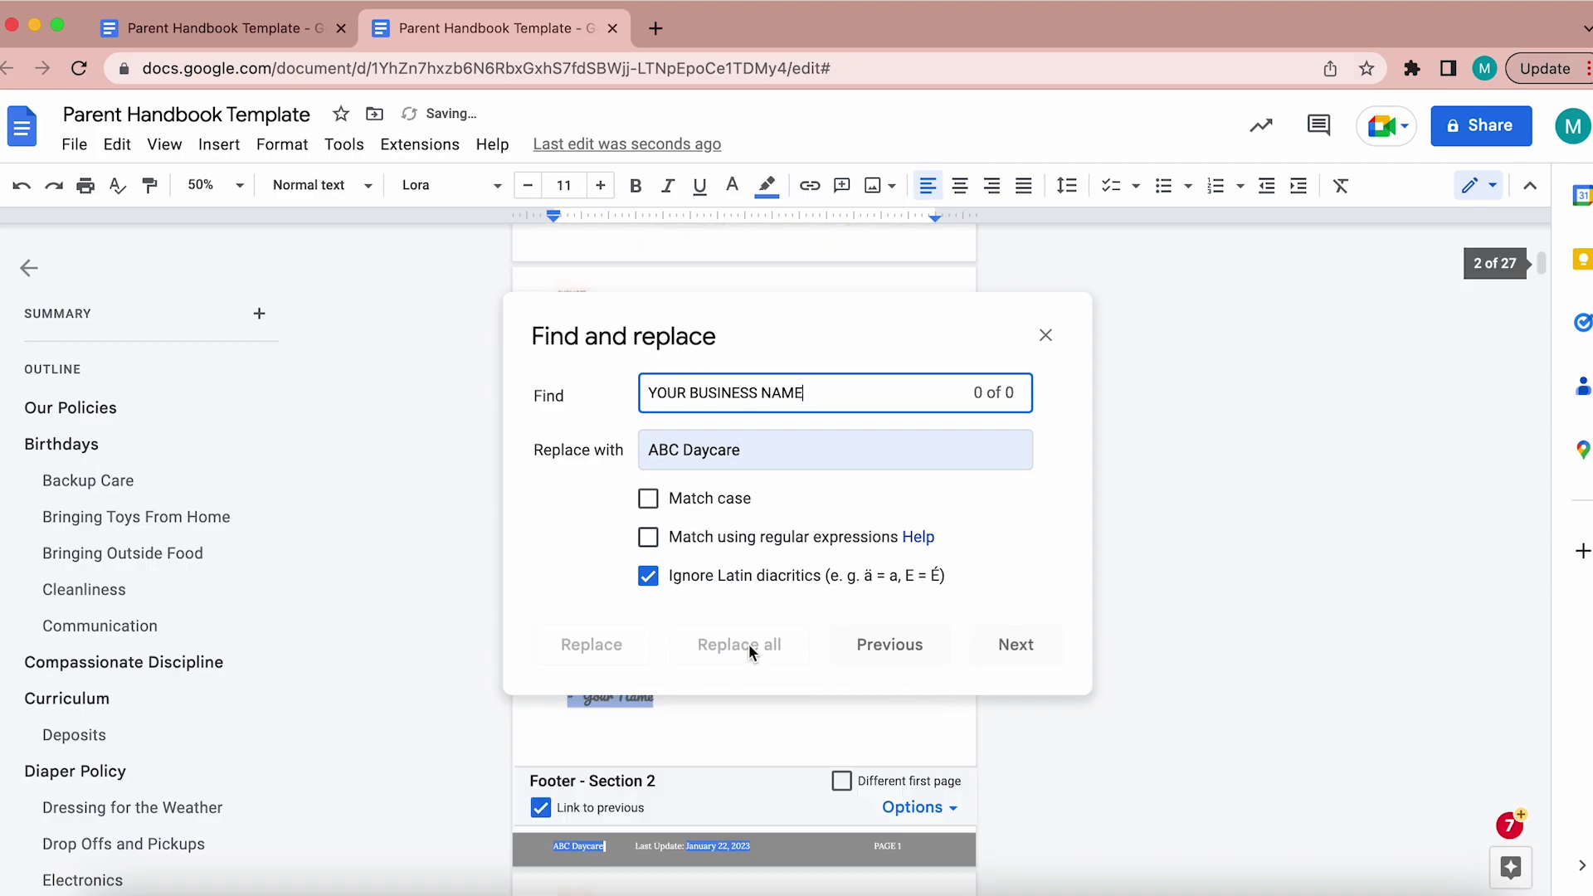
pyautogui.click(1045, 337)
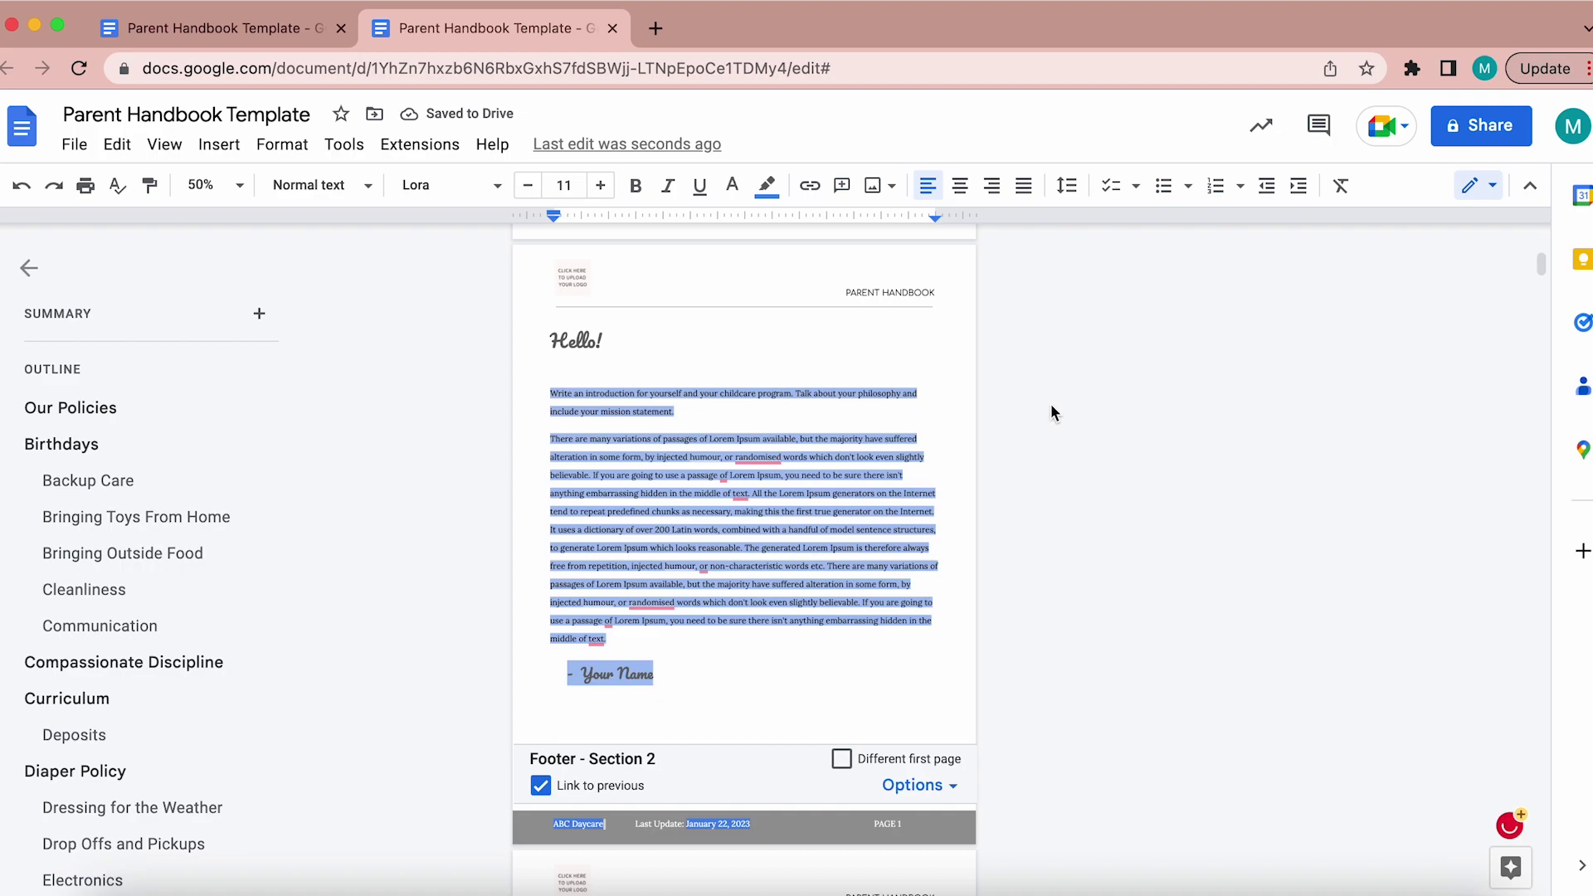
pyautogui.scroll(7, 1050, 404)
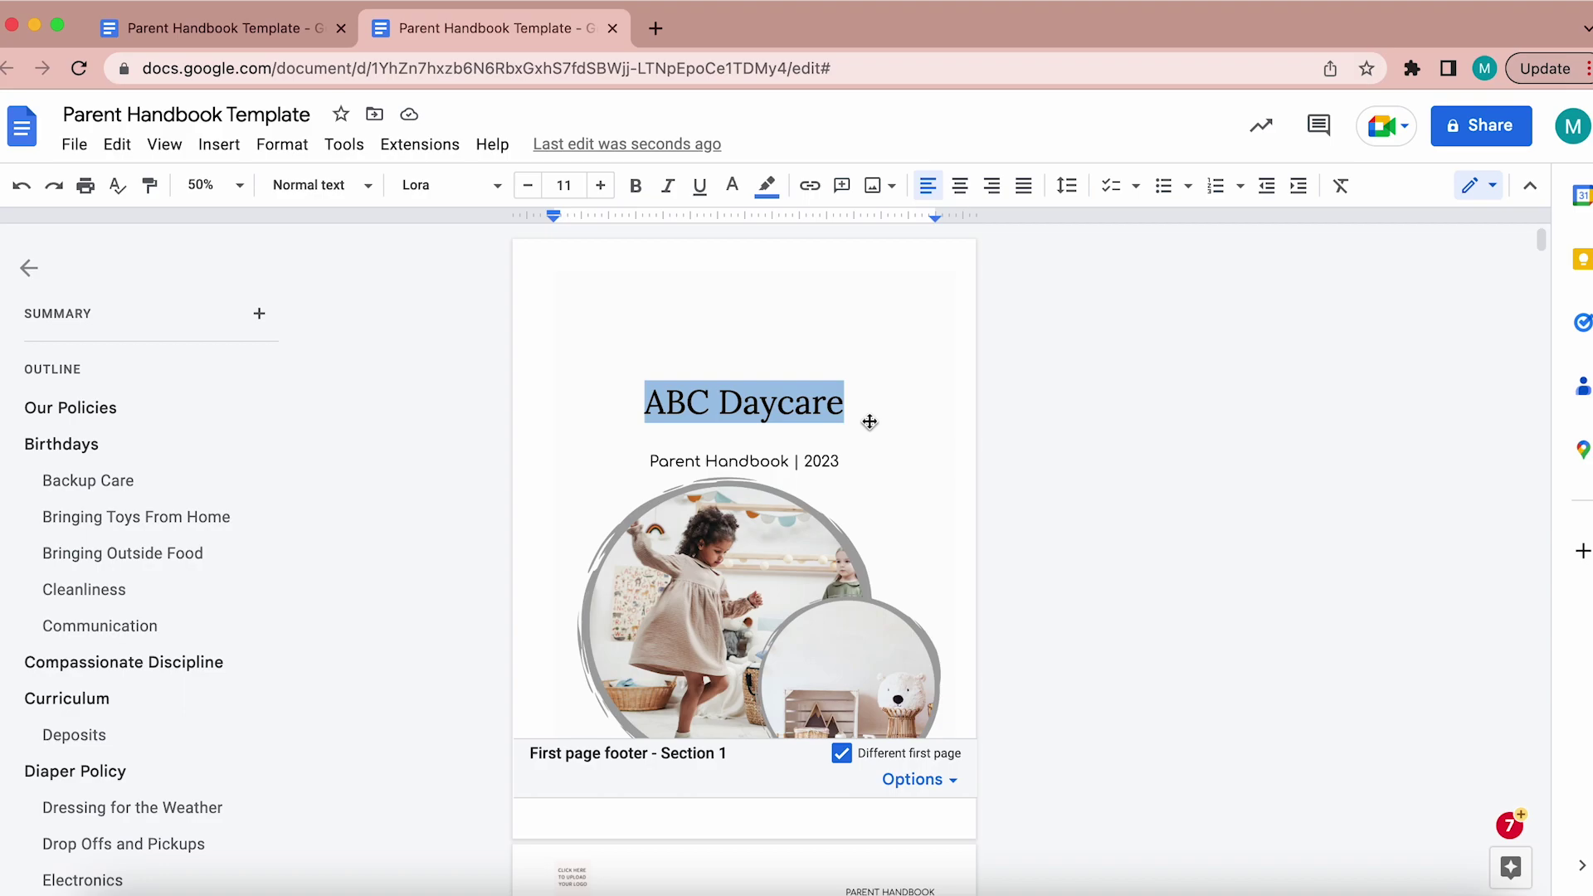
# Open the logo placeholder drawing in the Section 2 page header for editing and add the Child Care Resources logo image.
pyautogui.scroll(-2, 870, 422)
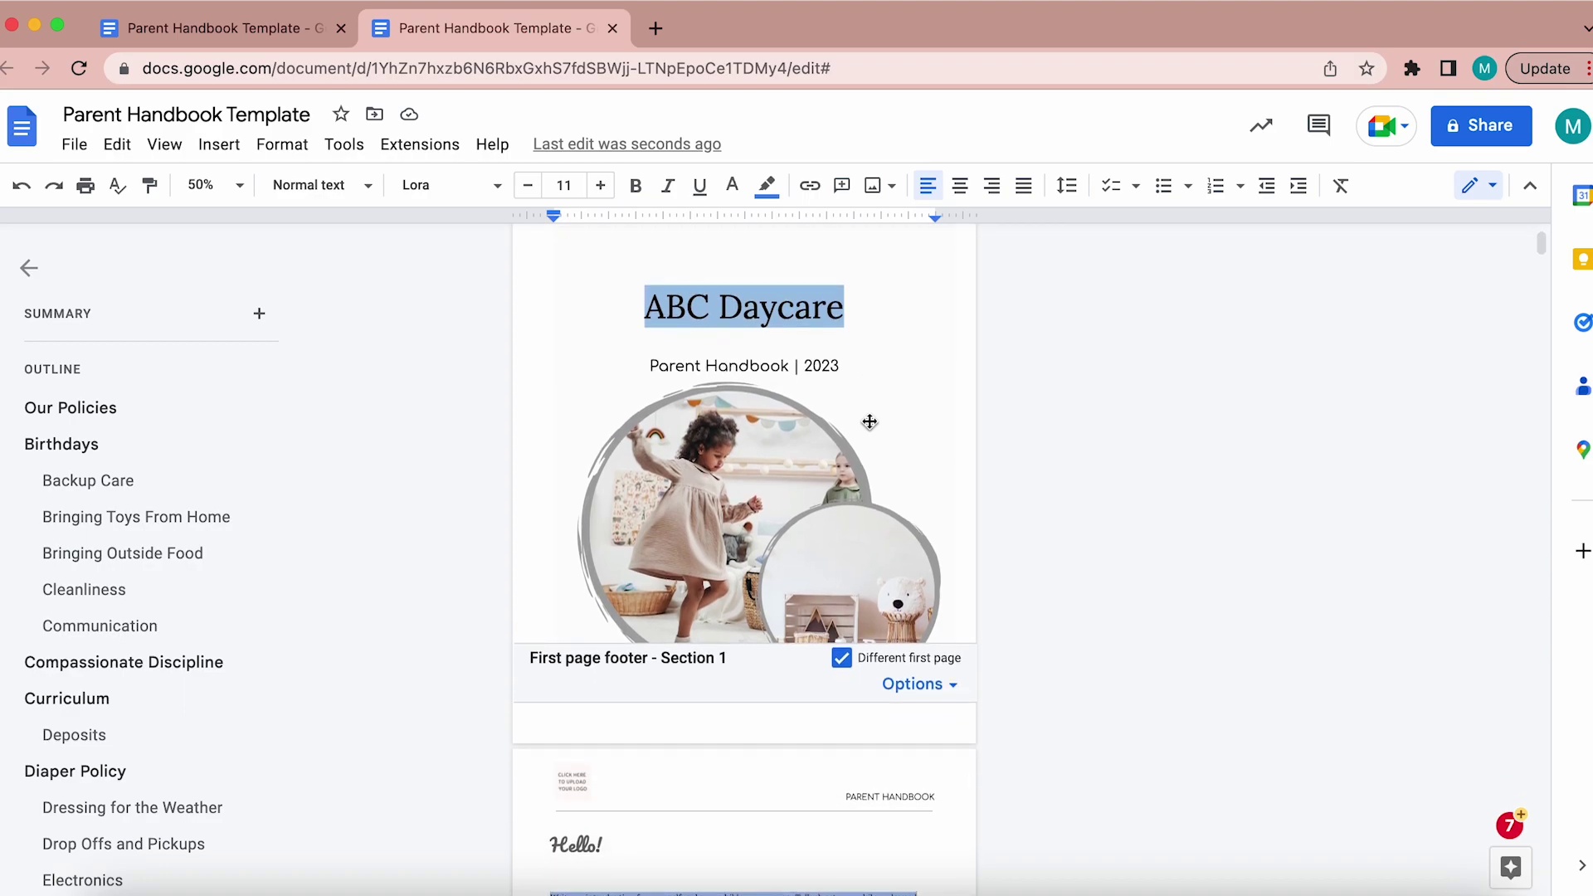
pyautogui.scroll(-9, 869, 422)
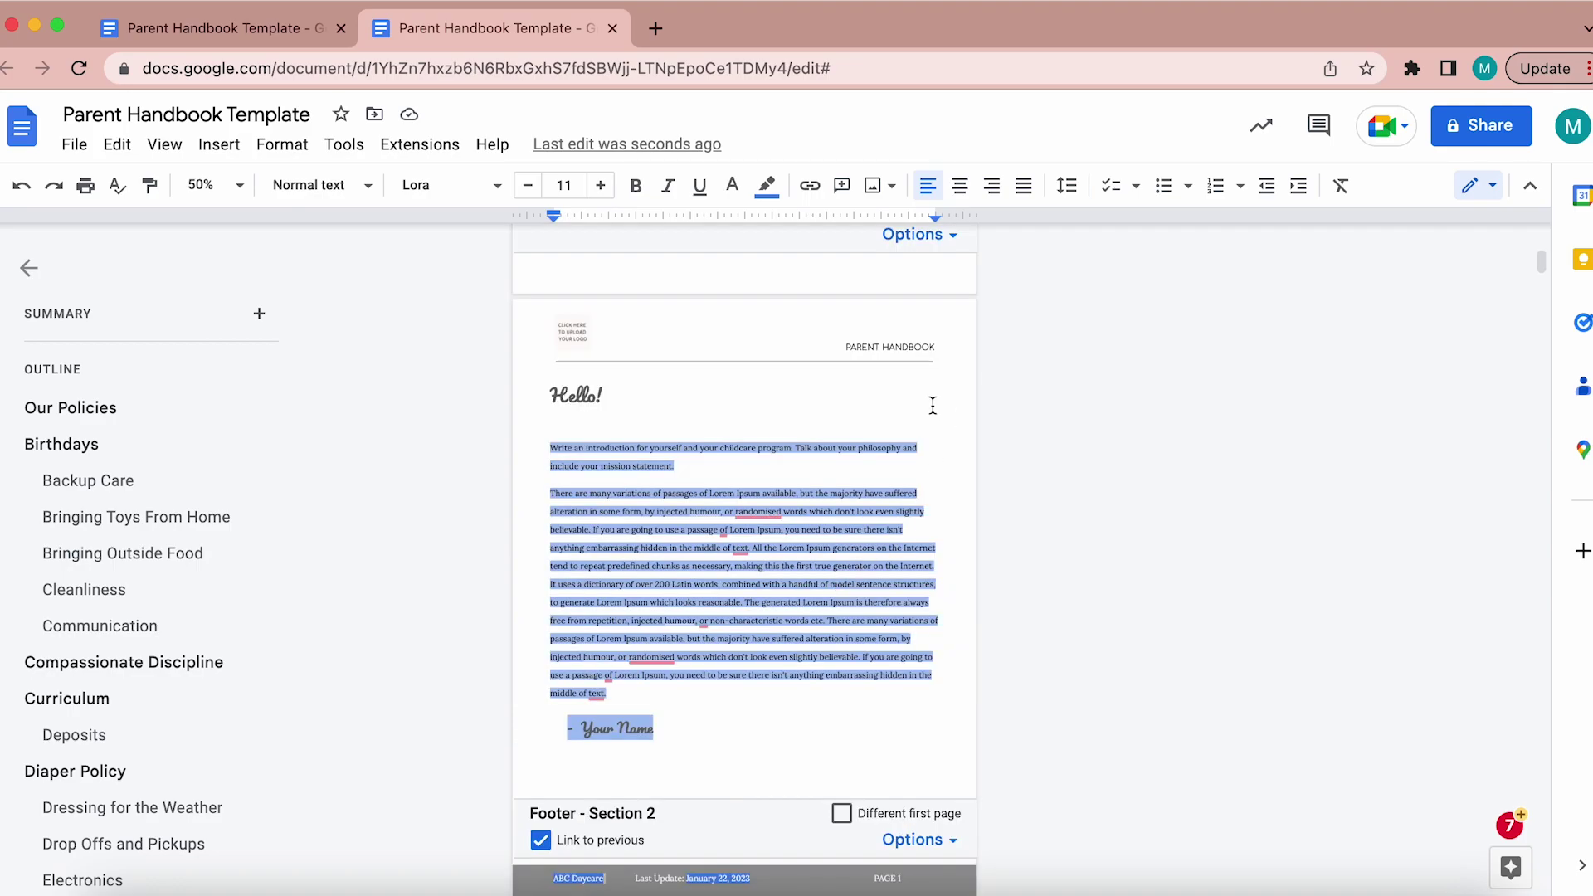
pyautogui.click(739, 331)
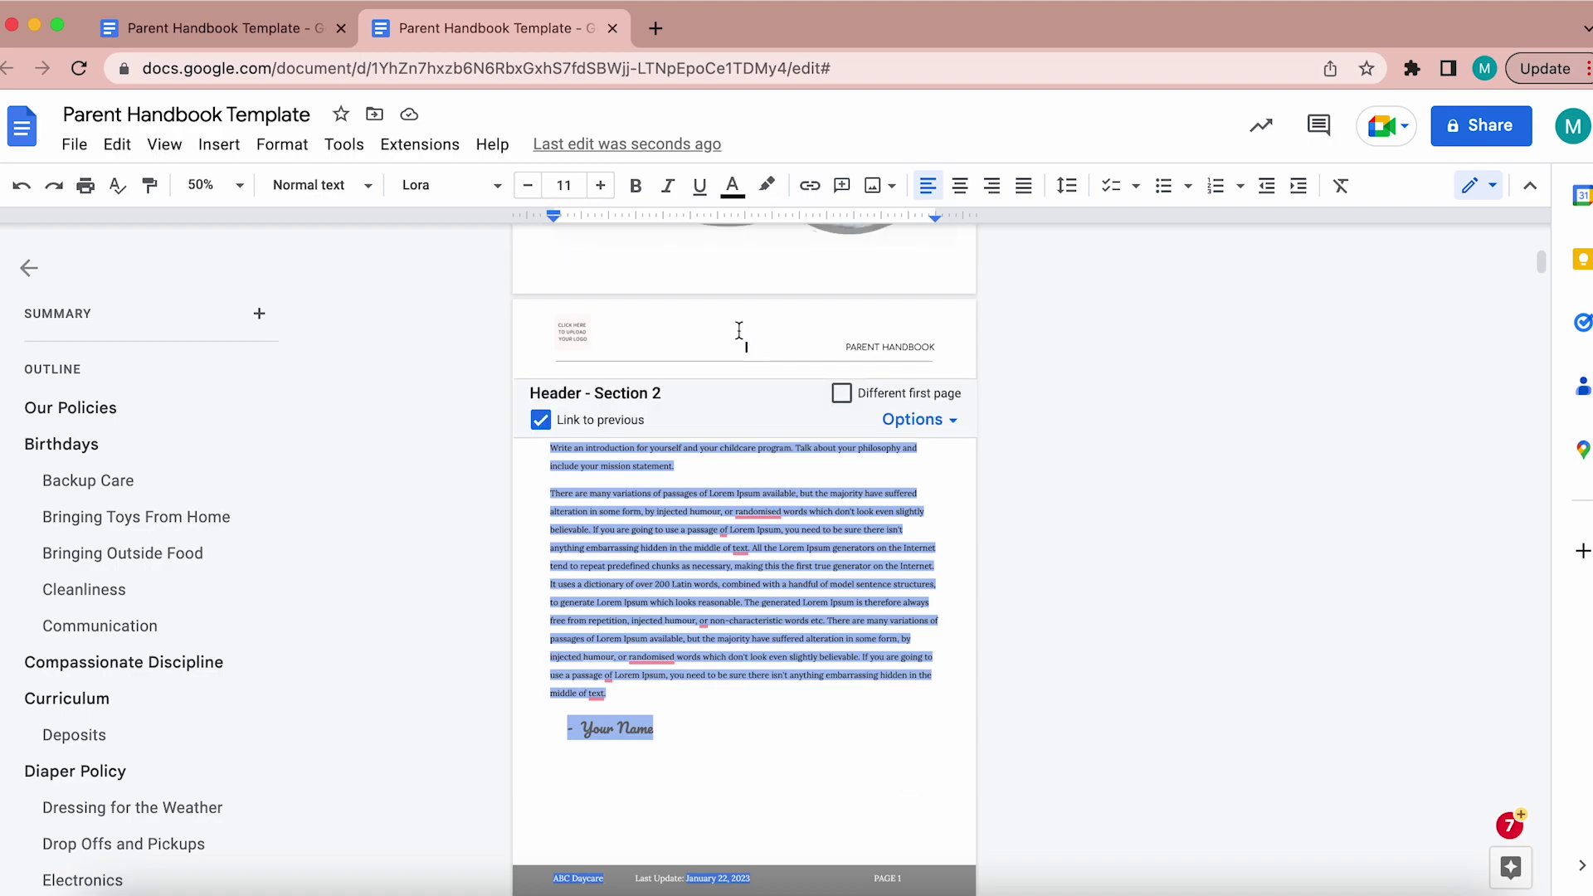
pyautogui.click(573, 329)
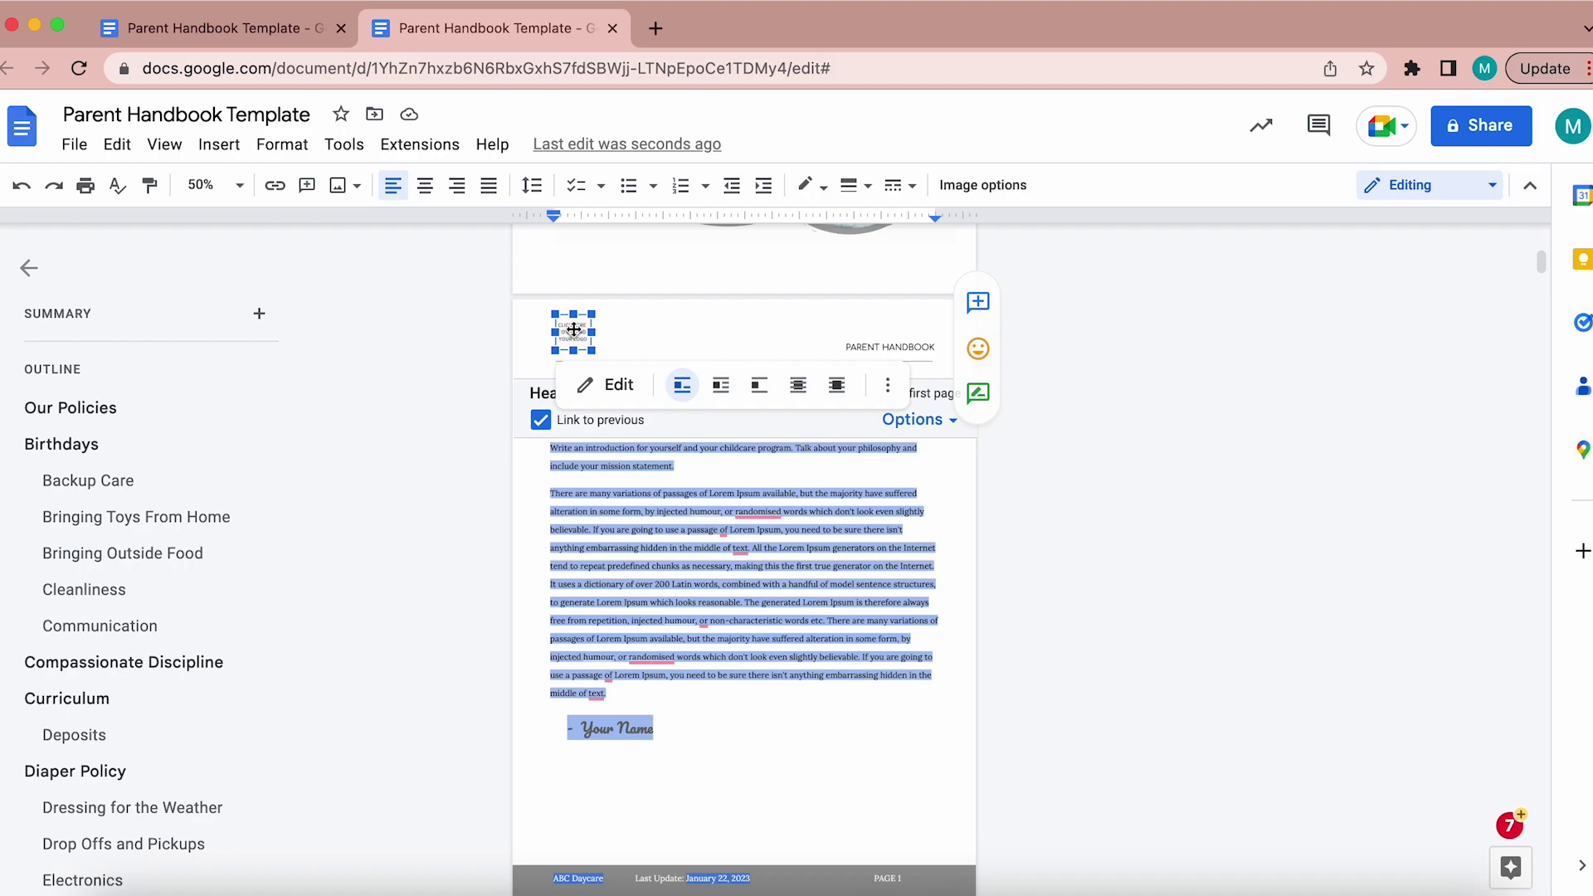
pyautogui.click(594, 386)
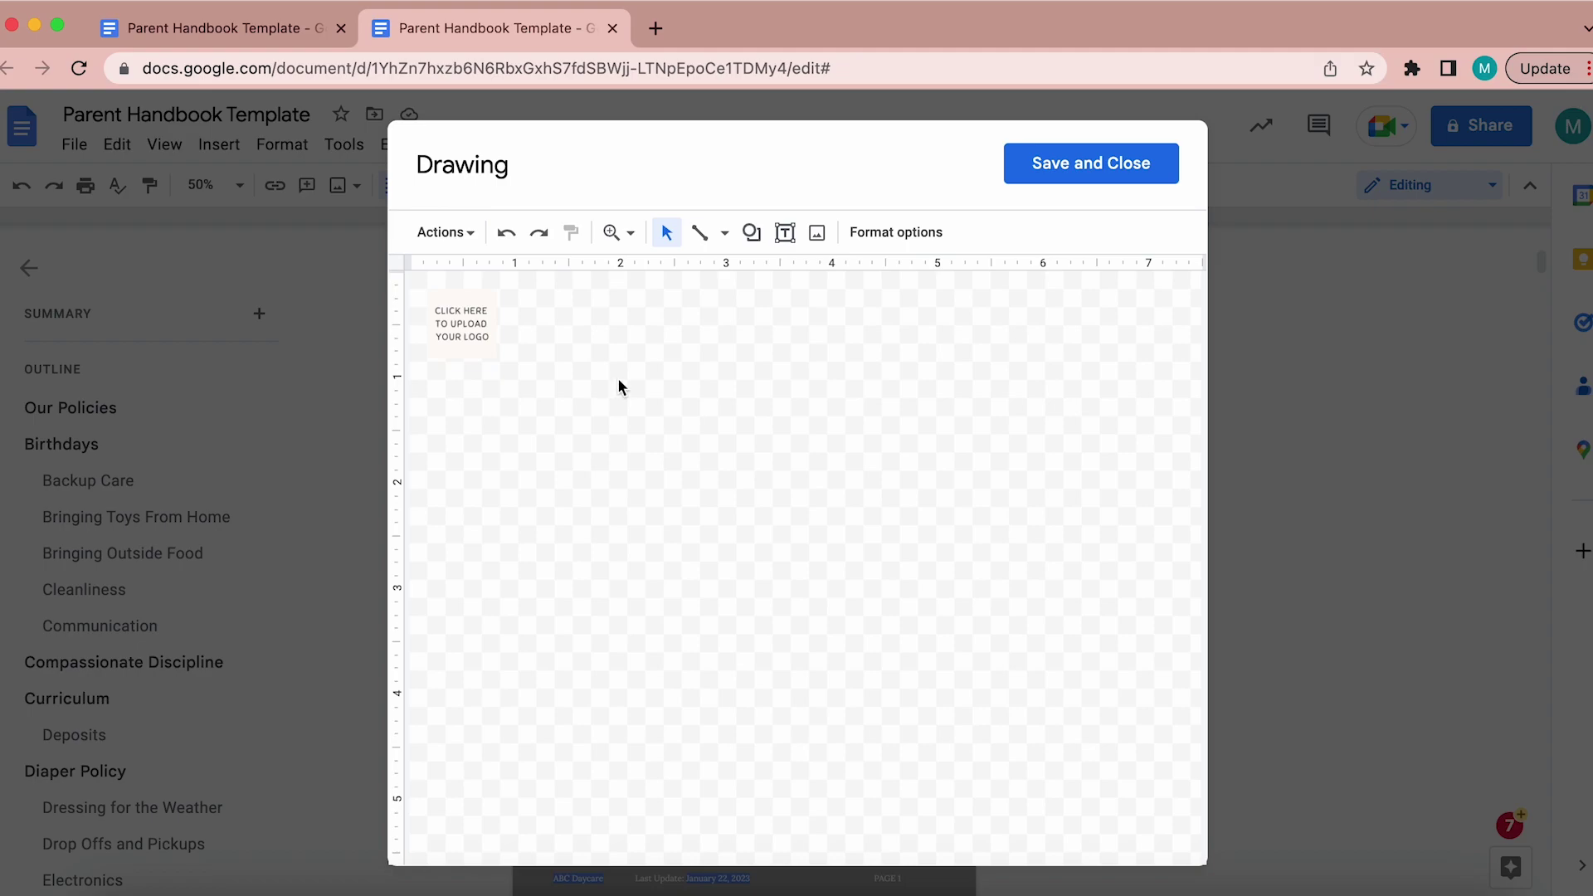
pyautogui.click(817, 234)
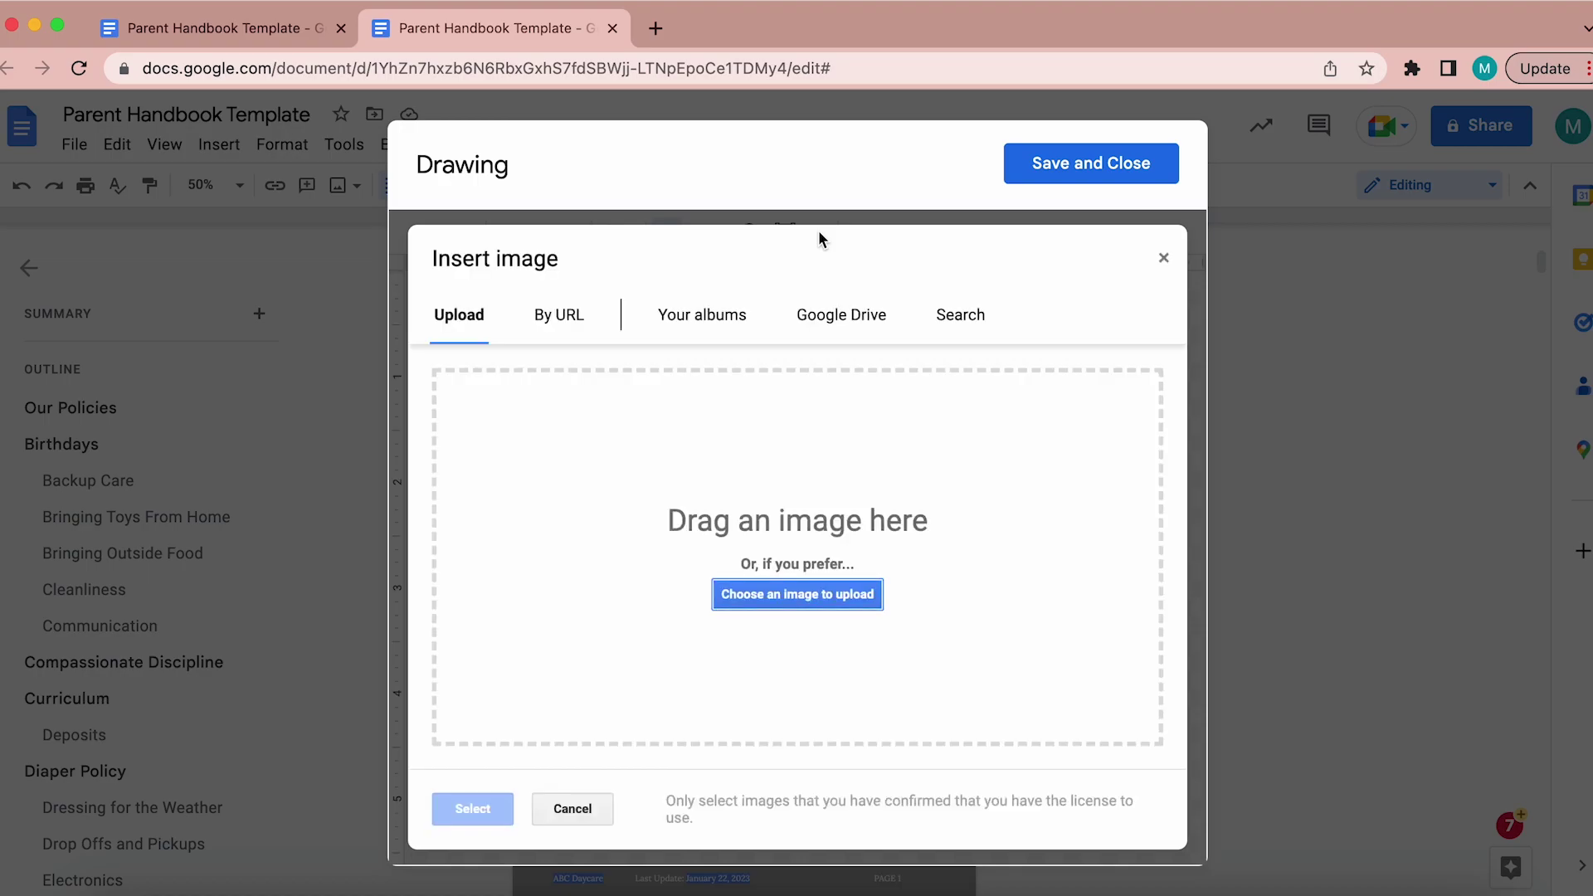
pyautogui.click(1392, 888)
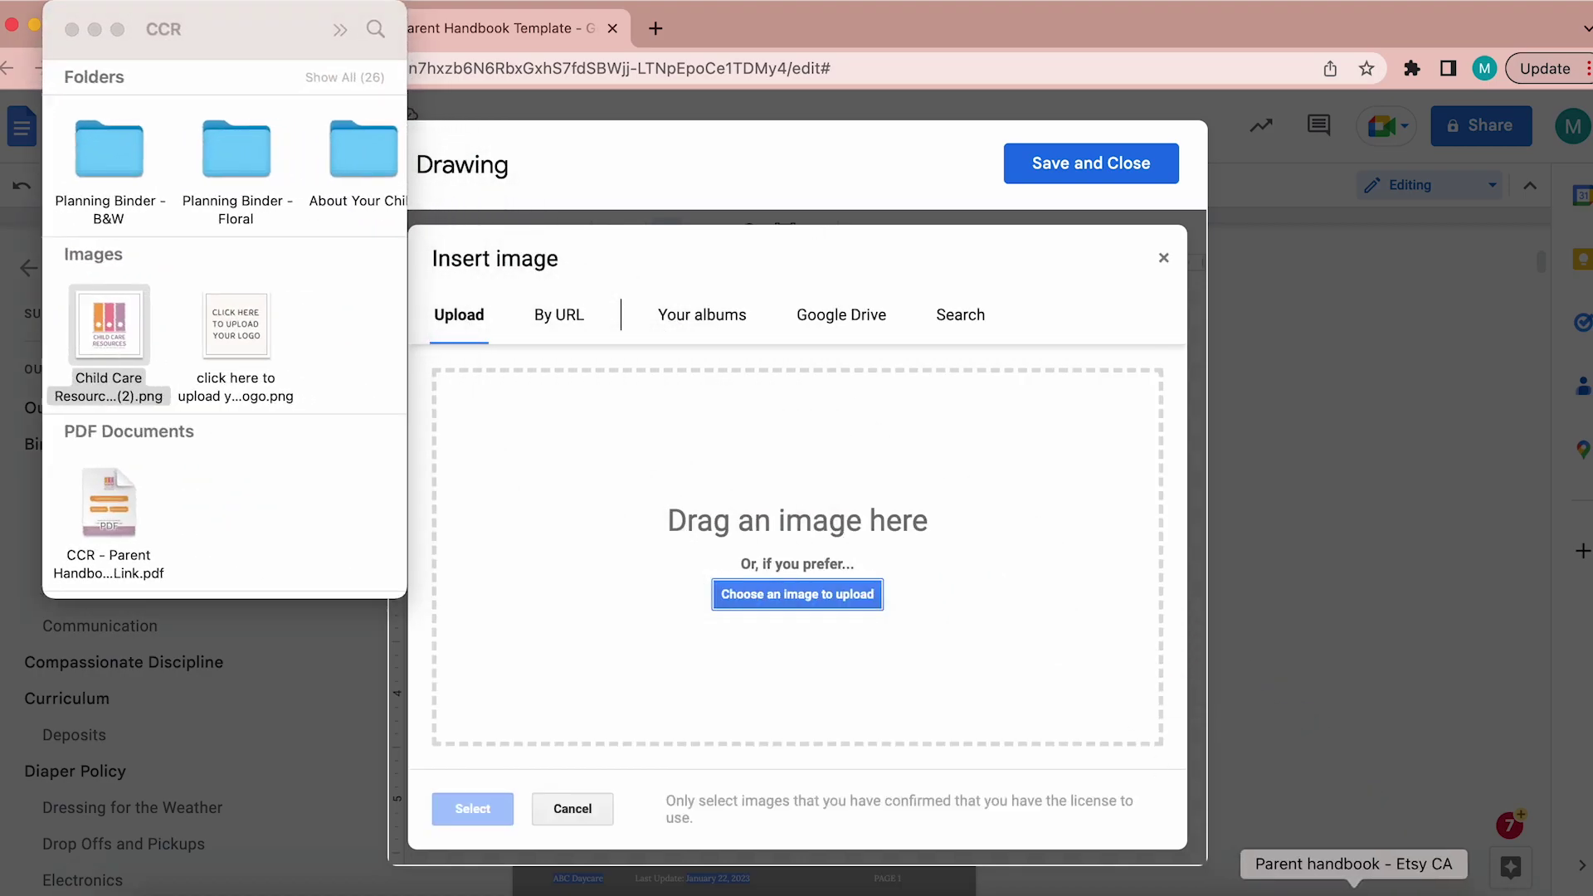
pyautogui.moveTo(106, 347); pyautogui.dragTo(689, 468)
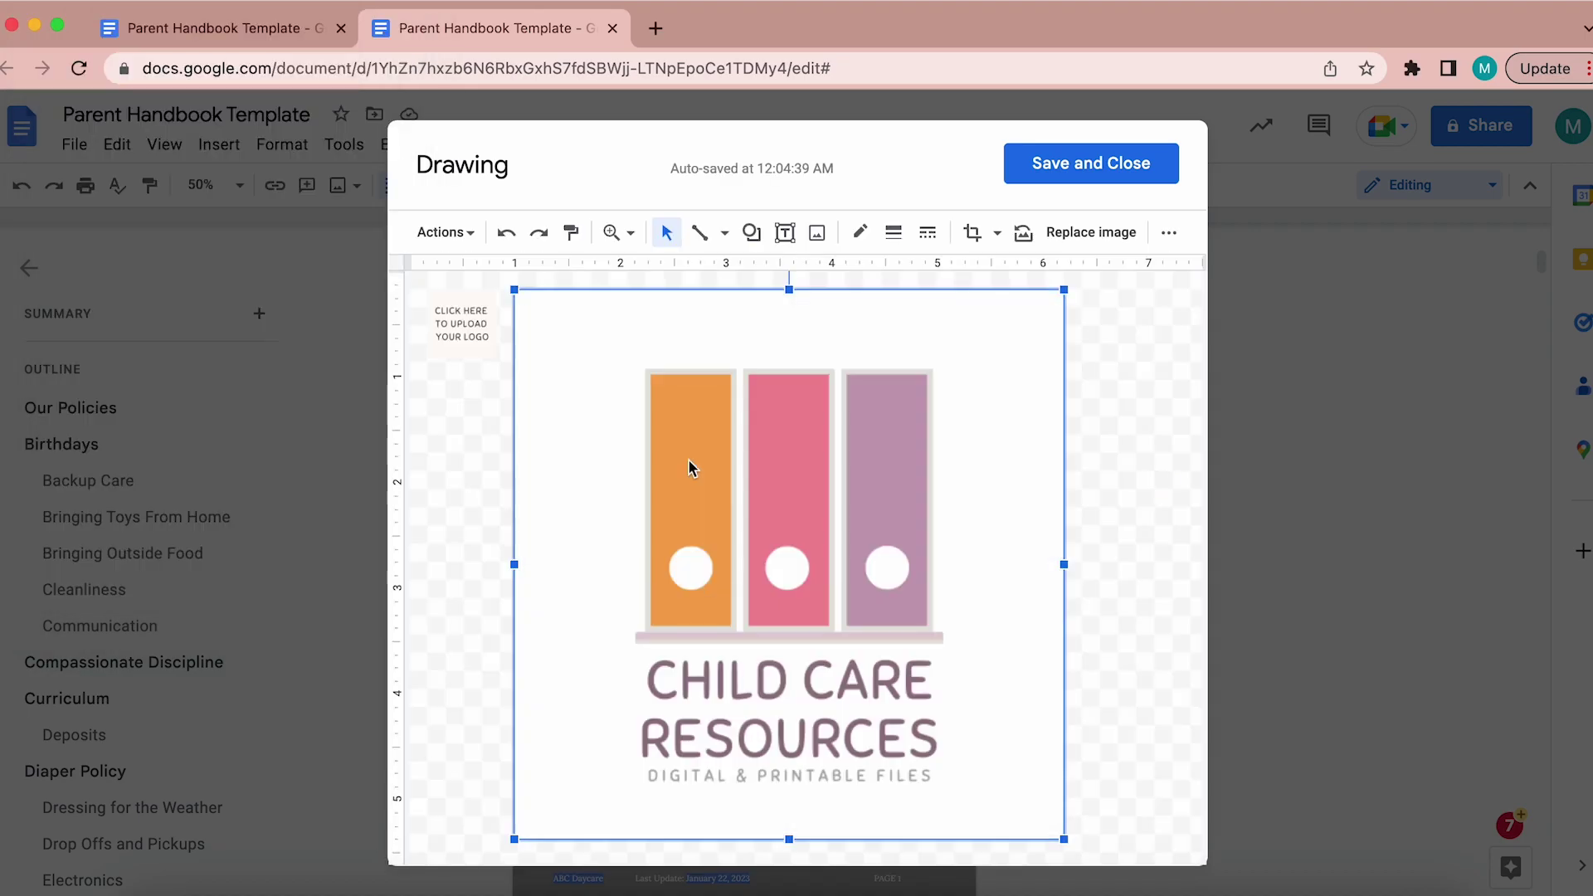
# Shrink the inserted logo to about 0.65 inches square, delete the placeholder image, and save the drawing.
pyautogui.moveTo(1064, 839); pyautogui.dragTo(583, 332)
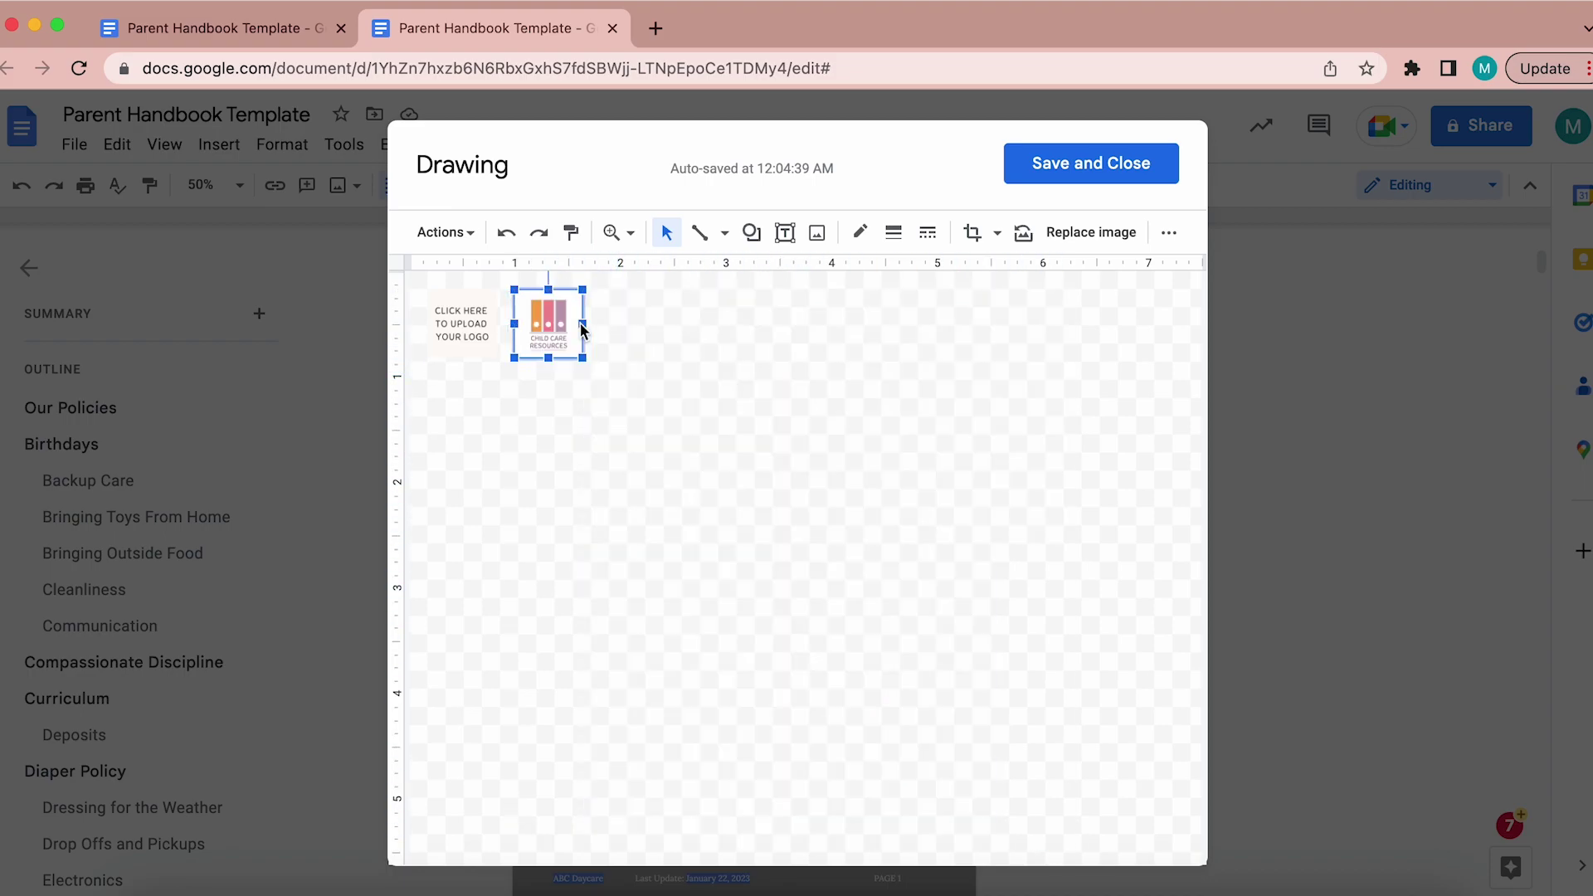
pyautogui.click(474, 321)
pyautogui.press('Delete')
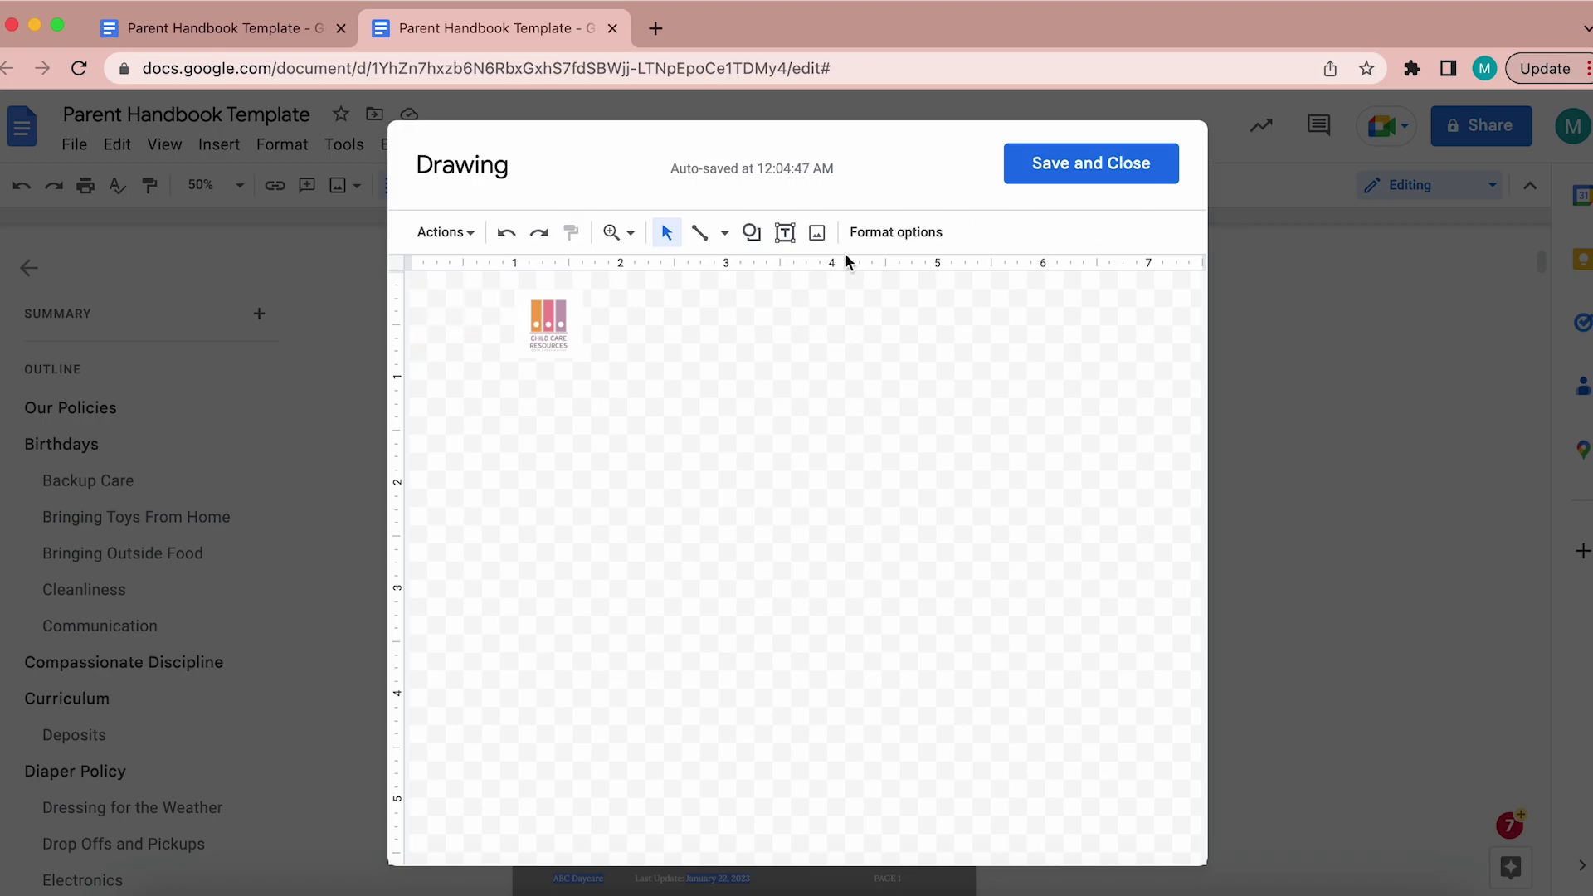
pyautogui.click(1072, 169)
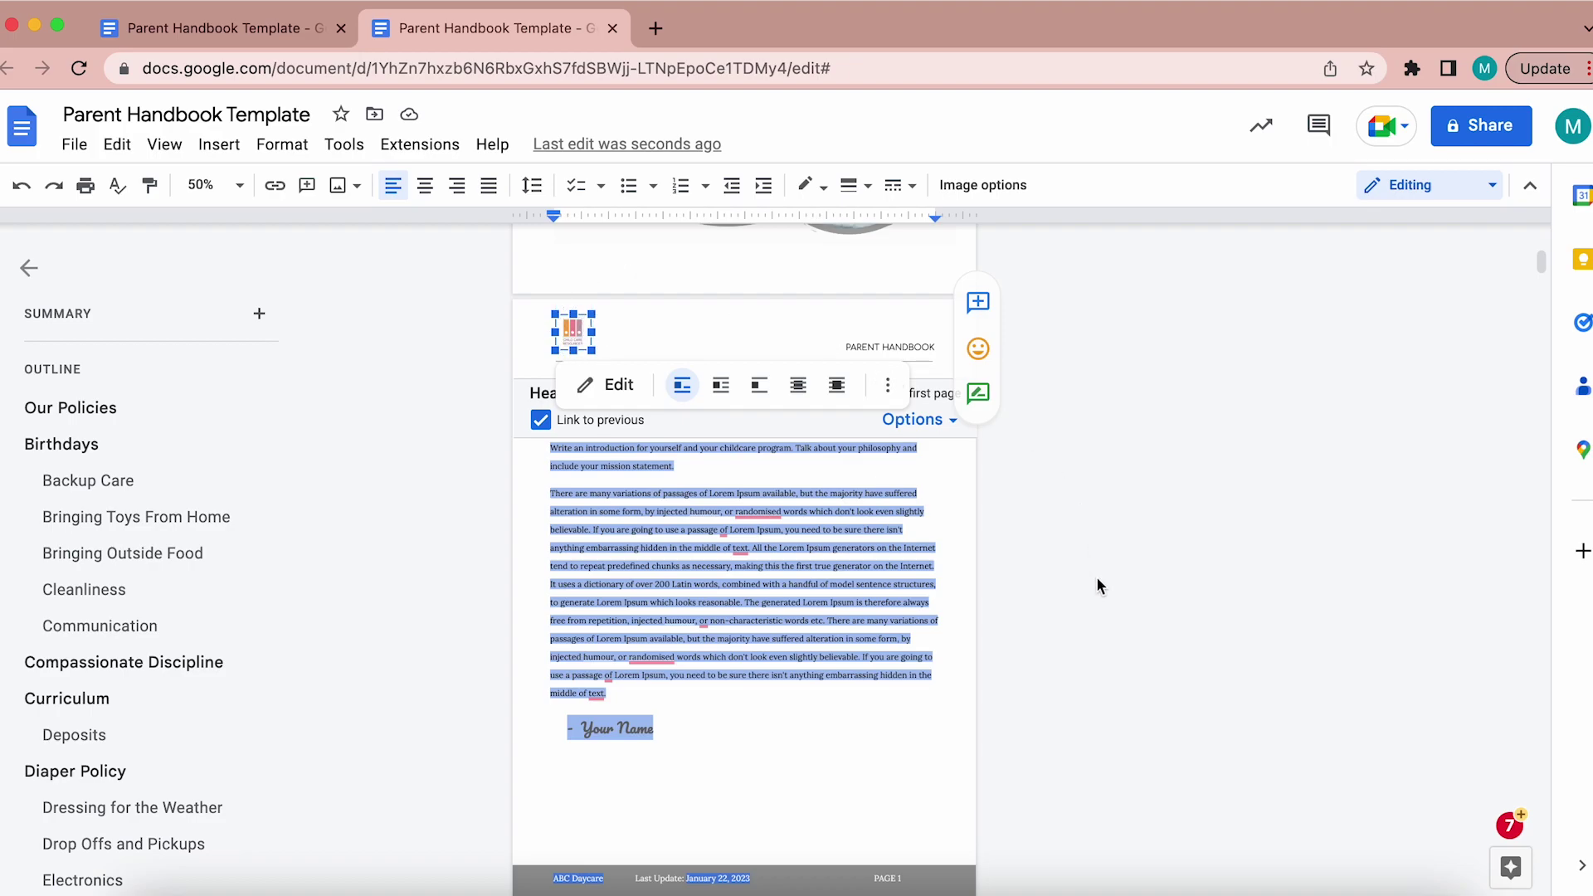
# Remove the highlight colour from the business name and last-update date in the page footer.
pyautogui.scroll(-5, 1097, 612)
pyautogui.scroll(-3, 1097, 616)
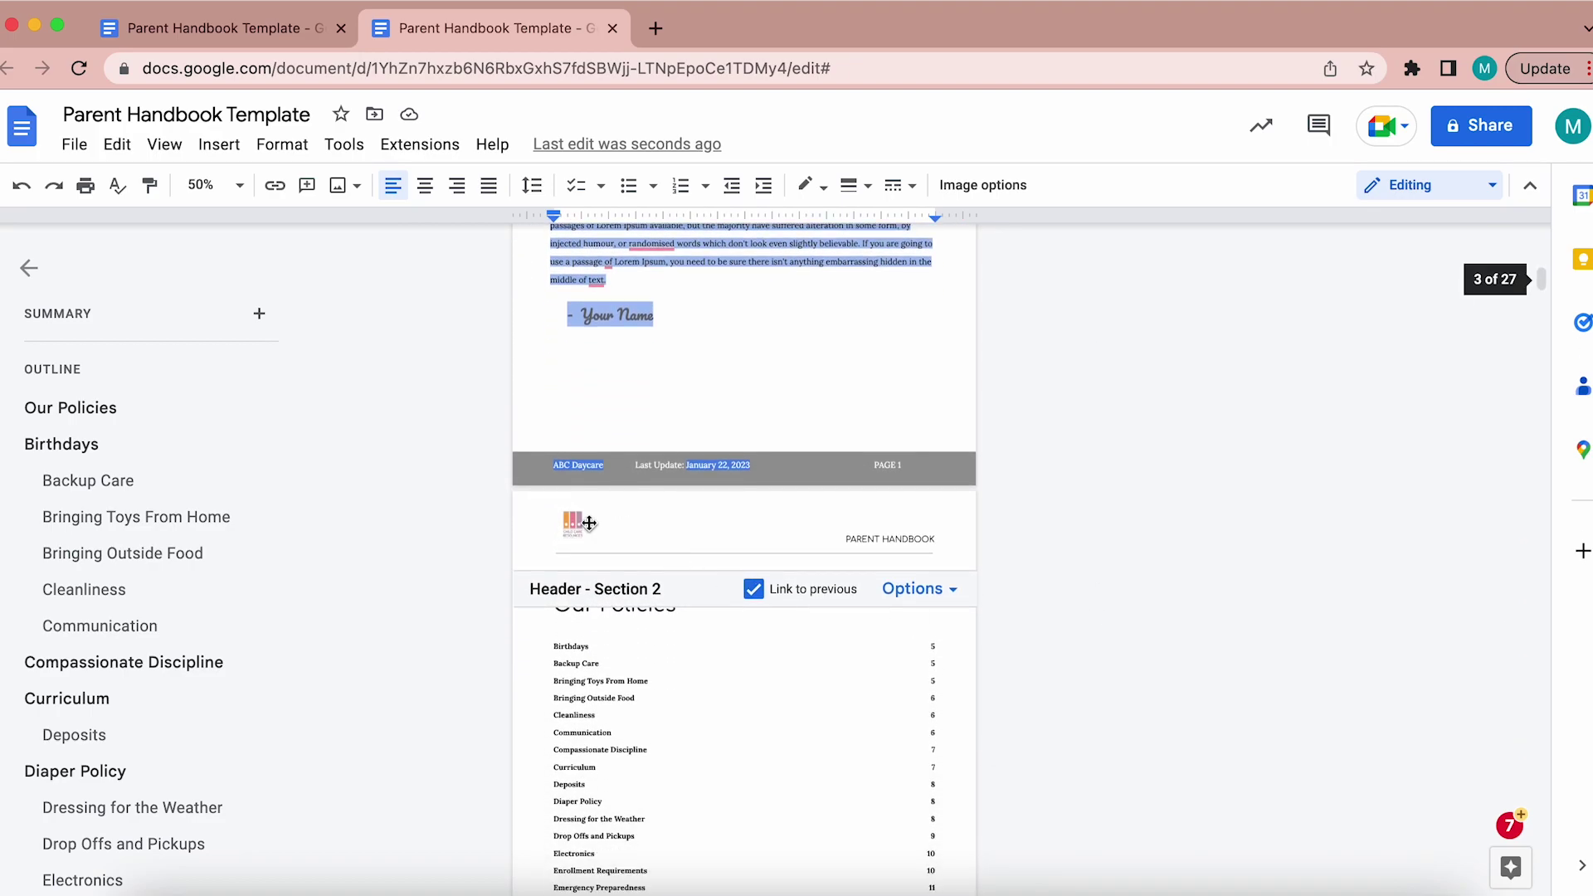
pyautogui.scroll(-3, 1191, 682)
pyautogui.scroll(-5, 1192, 685)
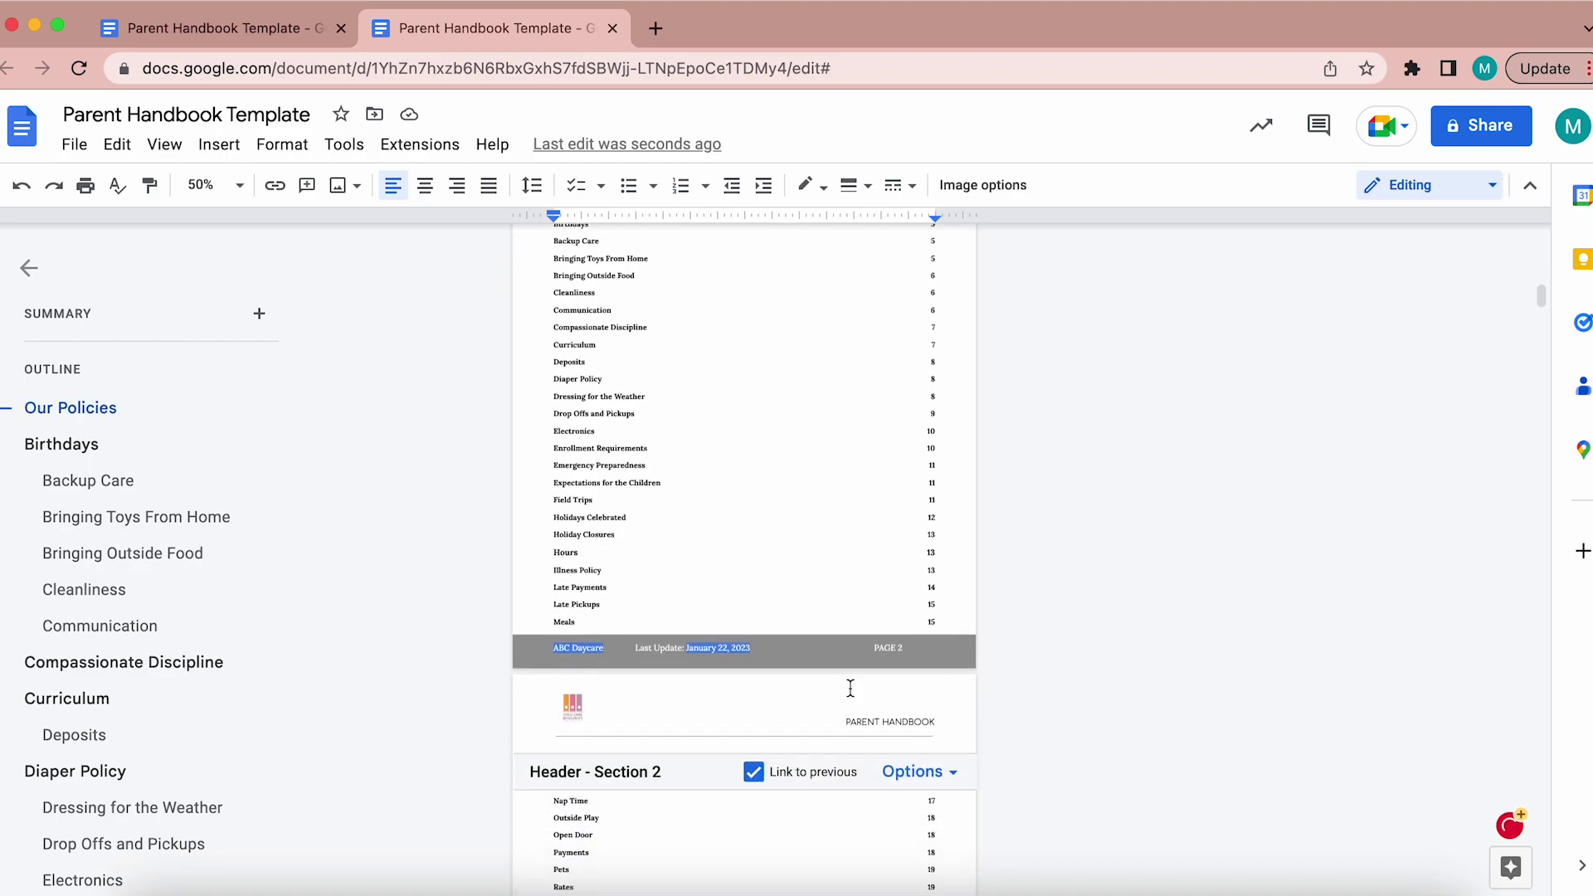
pyautogui.scroll(13, 1109, 591)
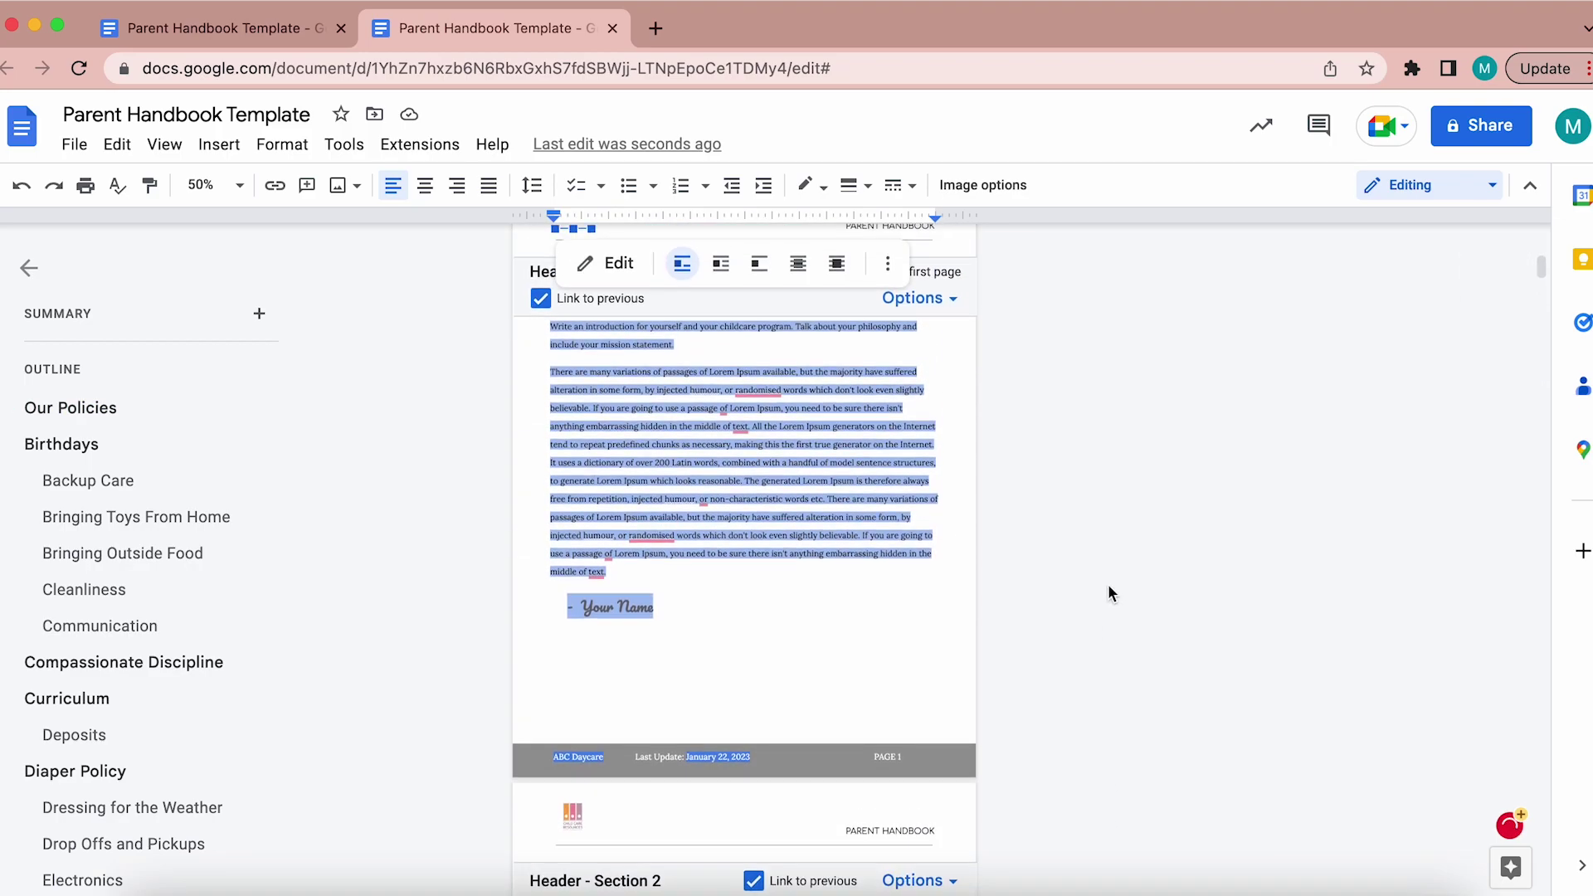
pyautogui.click(785, 758)
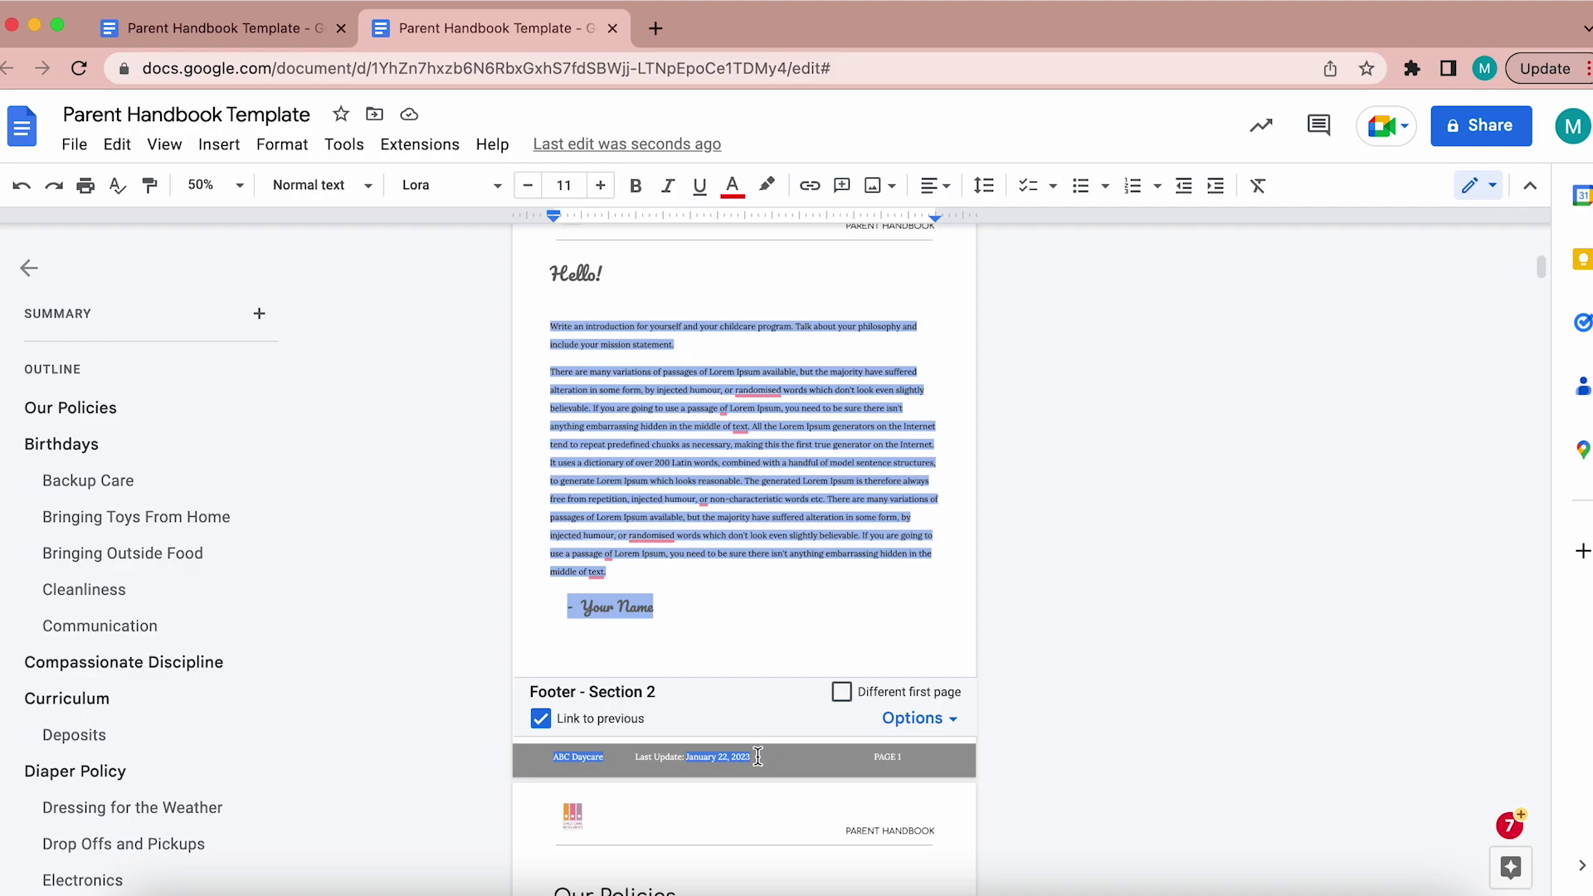
pyautogui.click(770, 187)
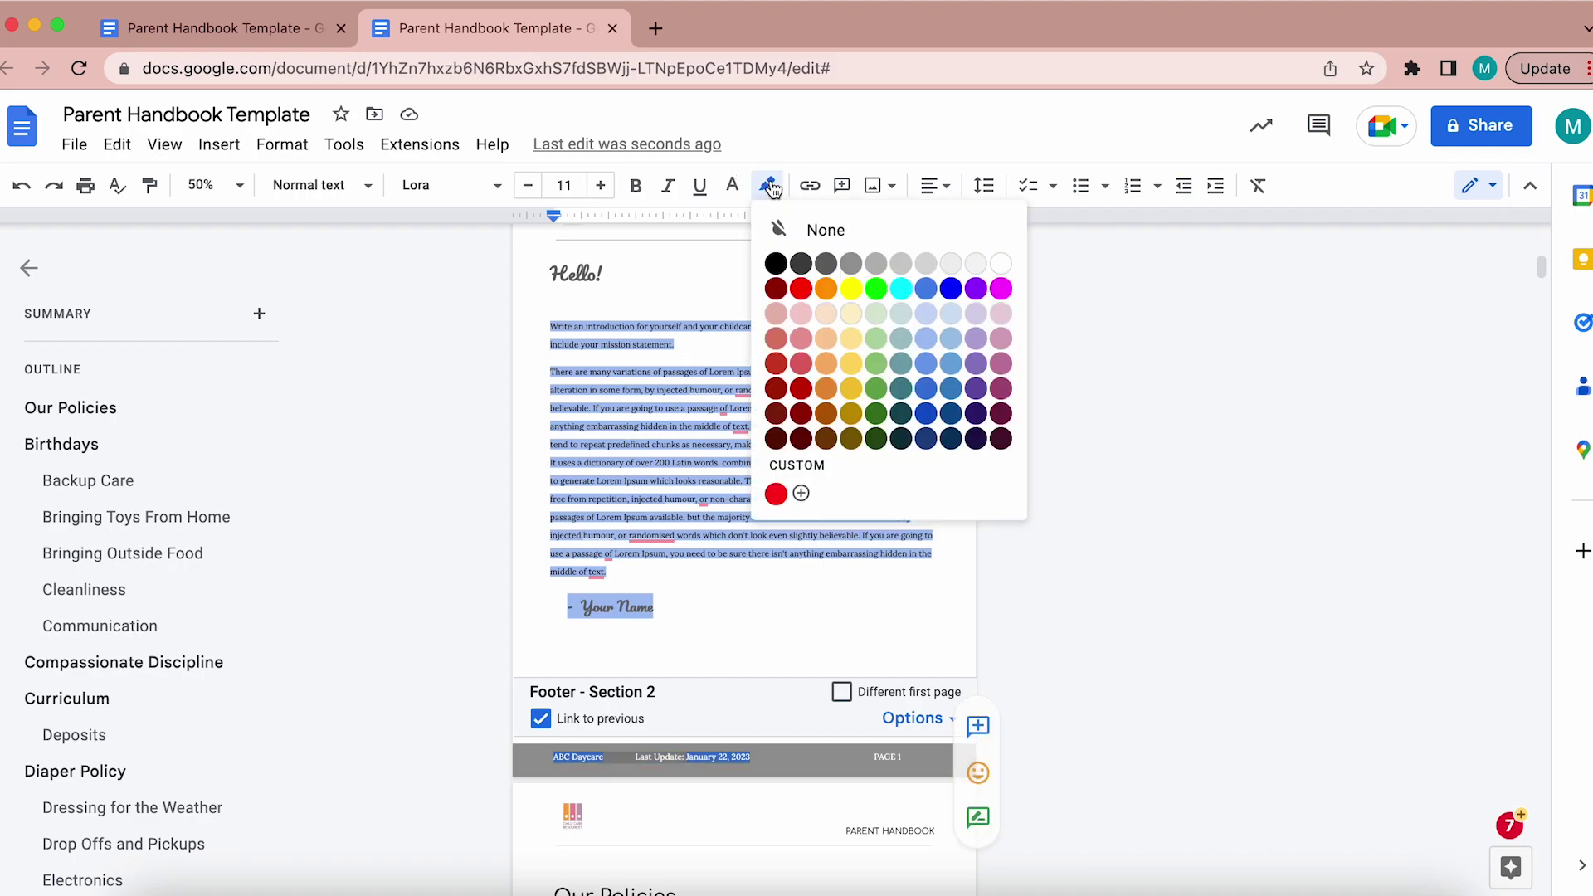
pyautogui.click(840, 232)
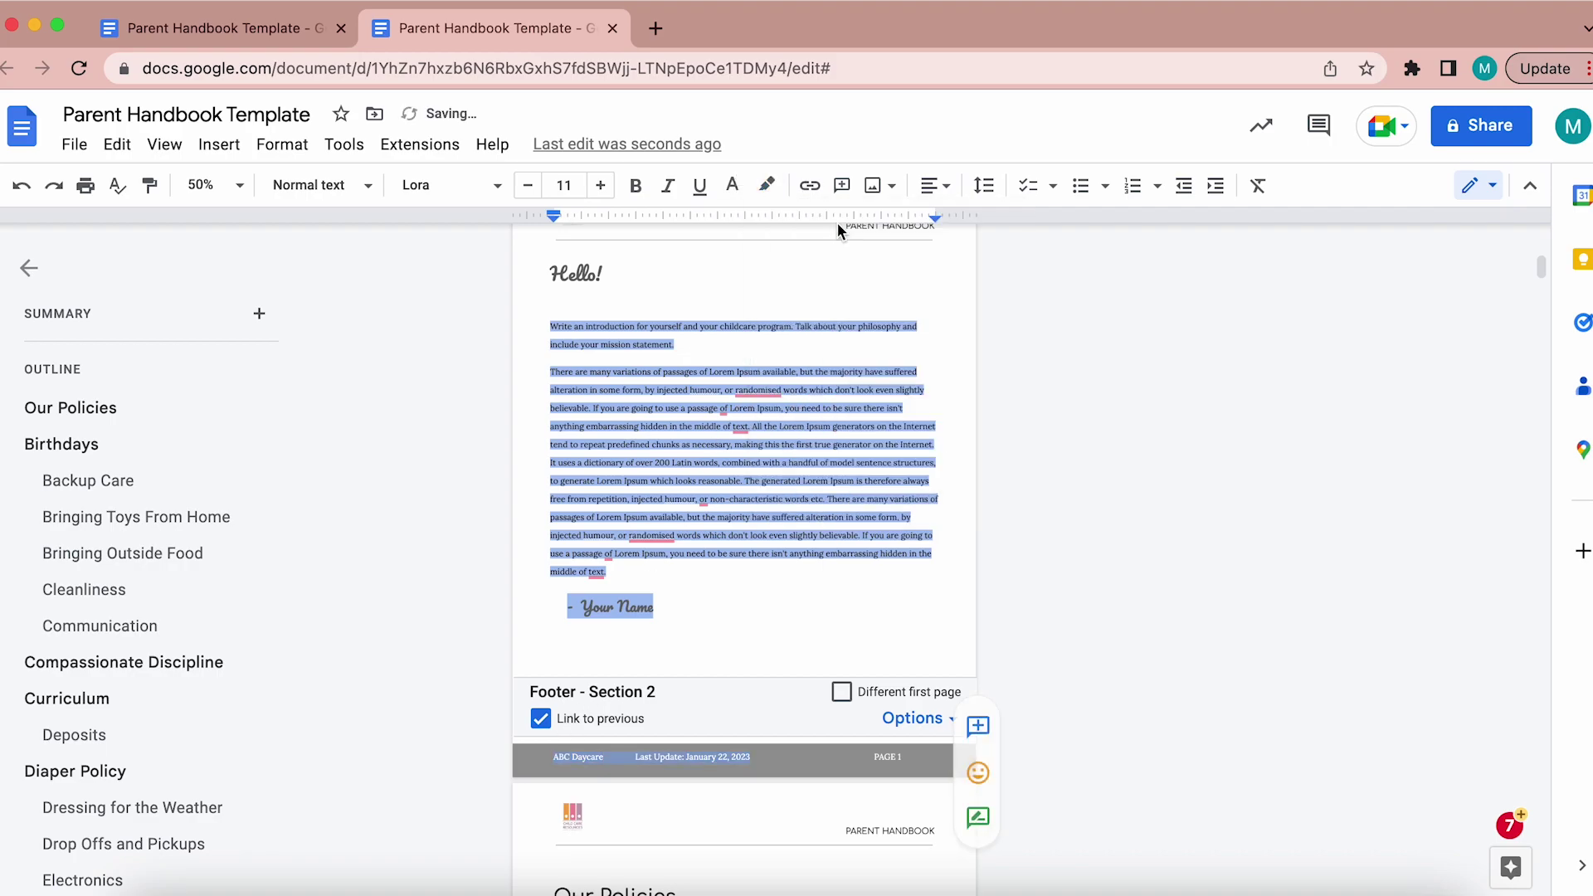
pyautogui.click(778, 756)
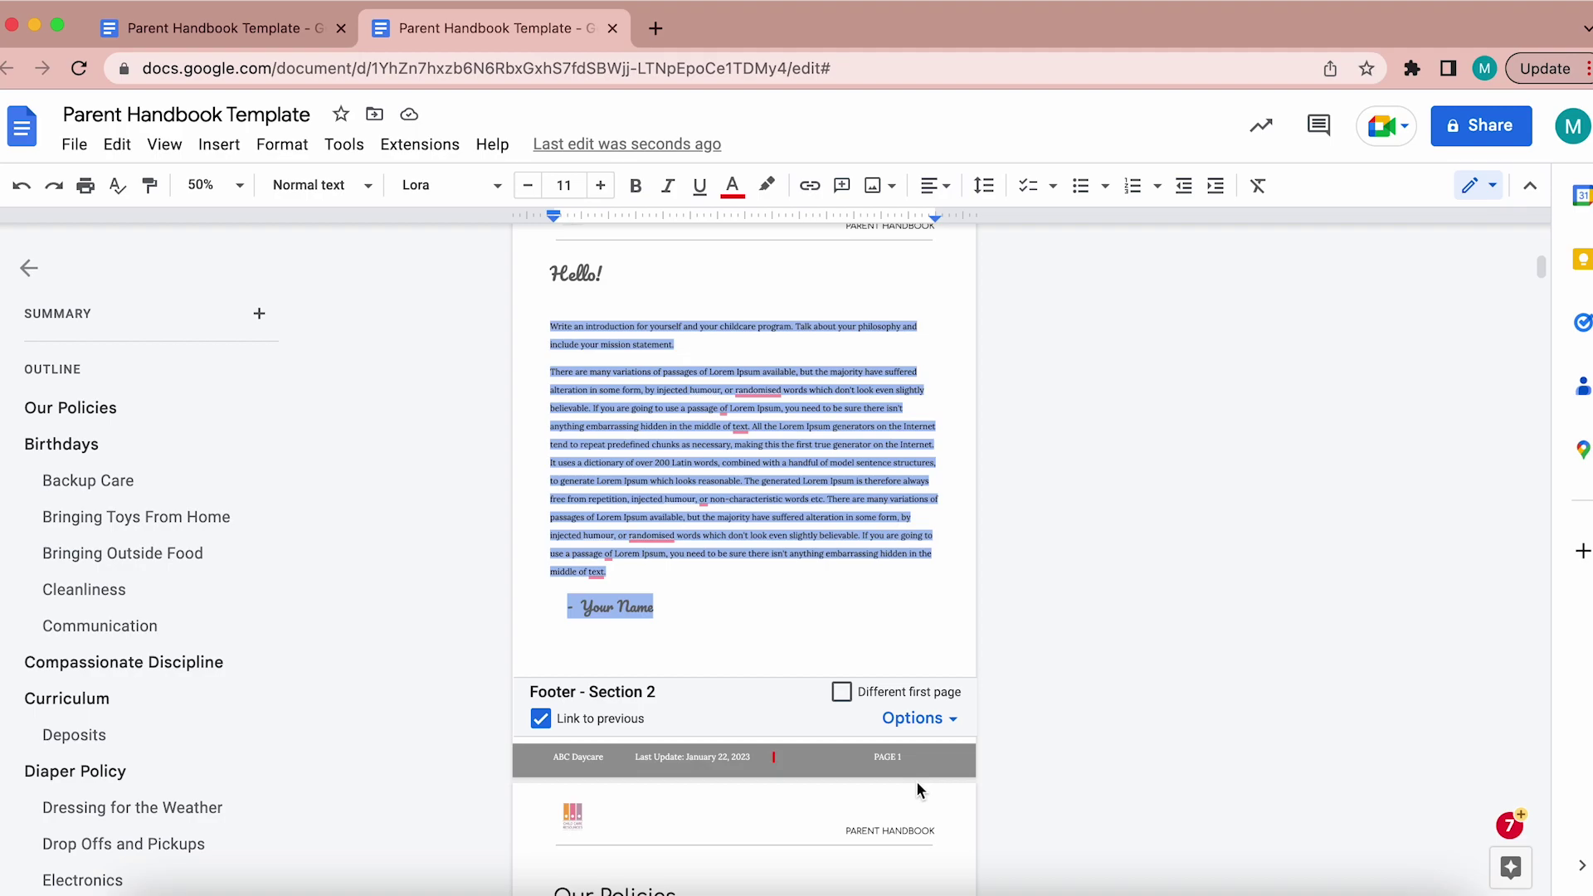
# Add a new line reading "Daycare Hours" below the initial line of the Birthdays section.
pyautogui.scroll(-3, 1025, 761)
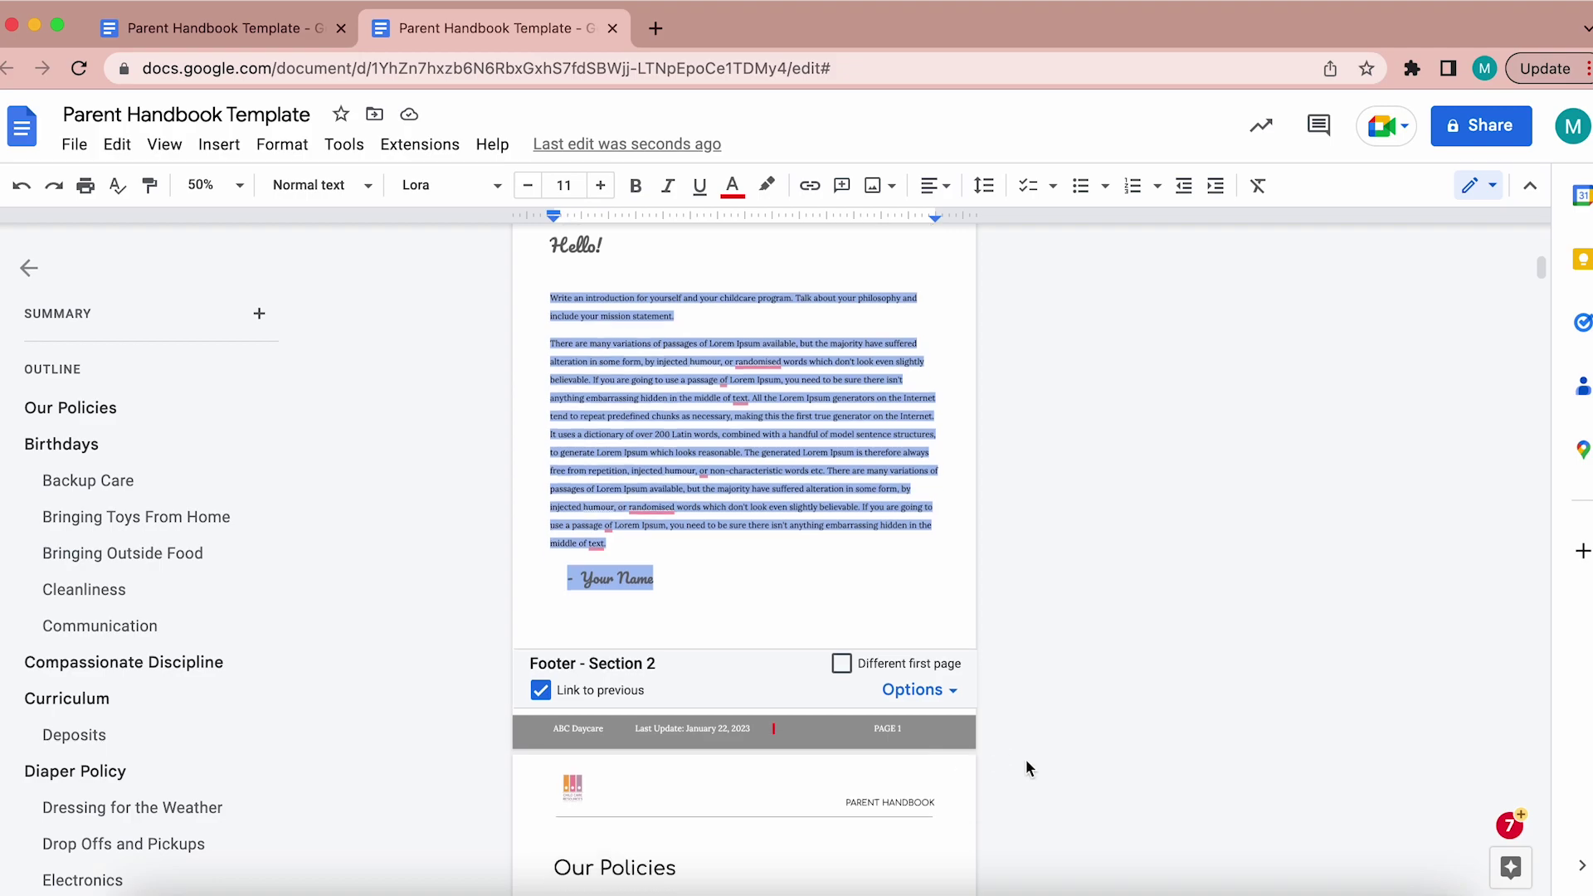
pyautogui.scroll(-3, 1026, 761)
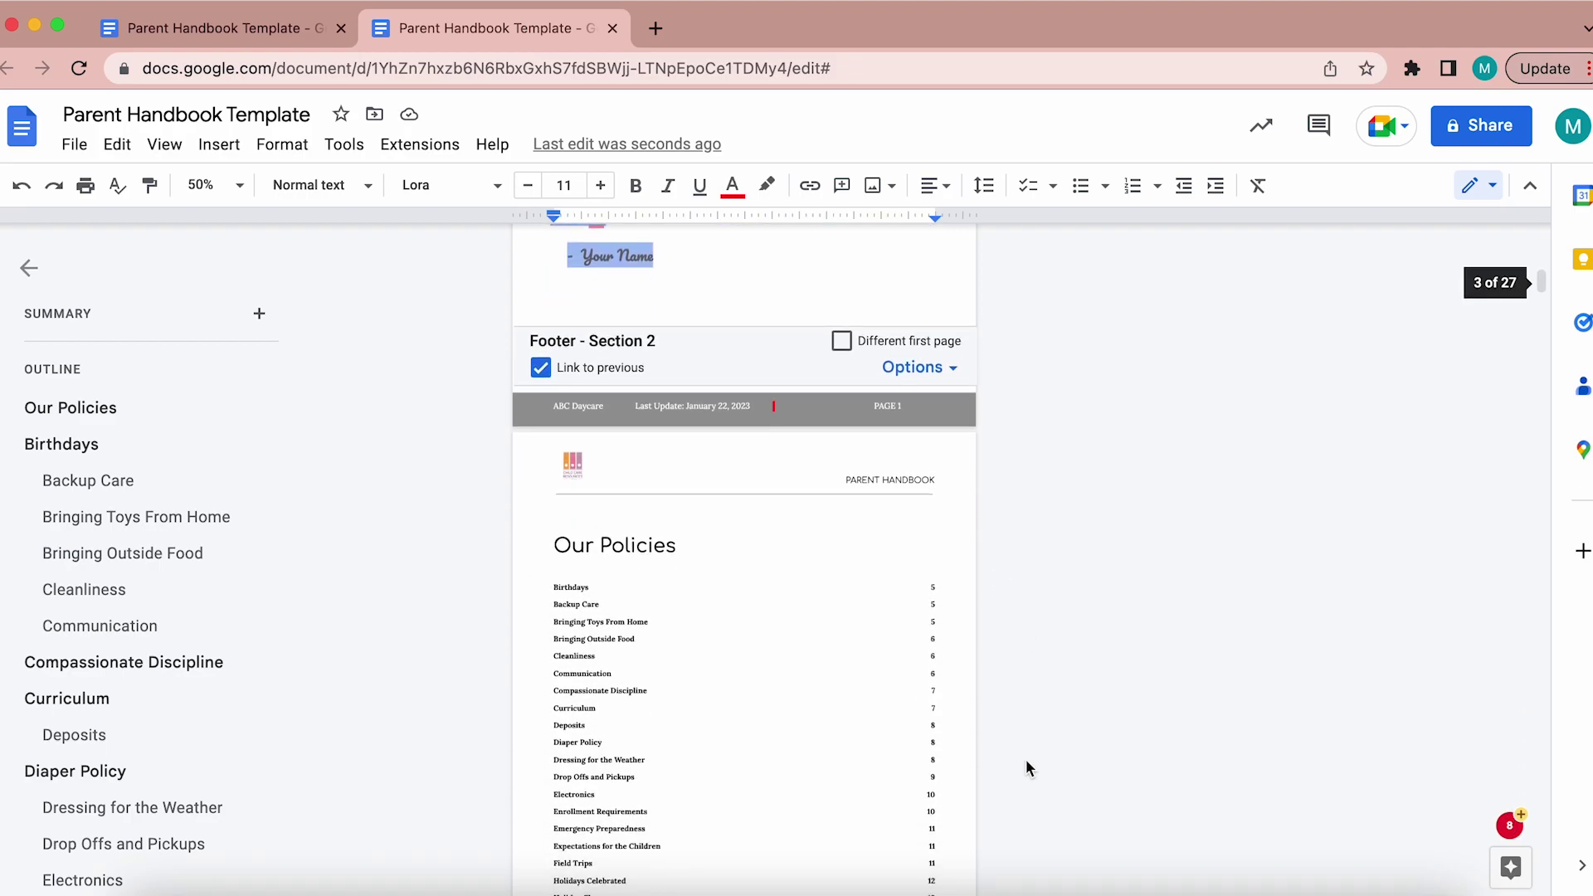
pyautogui.scroll(-1, 1029, 768)
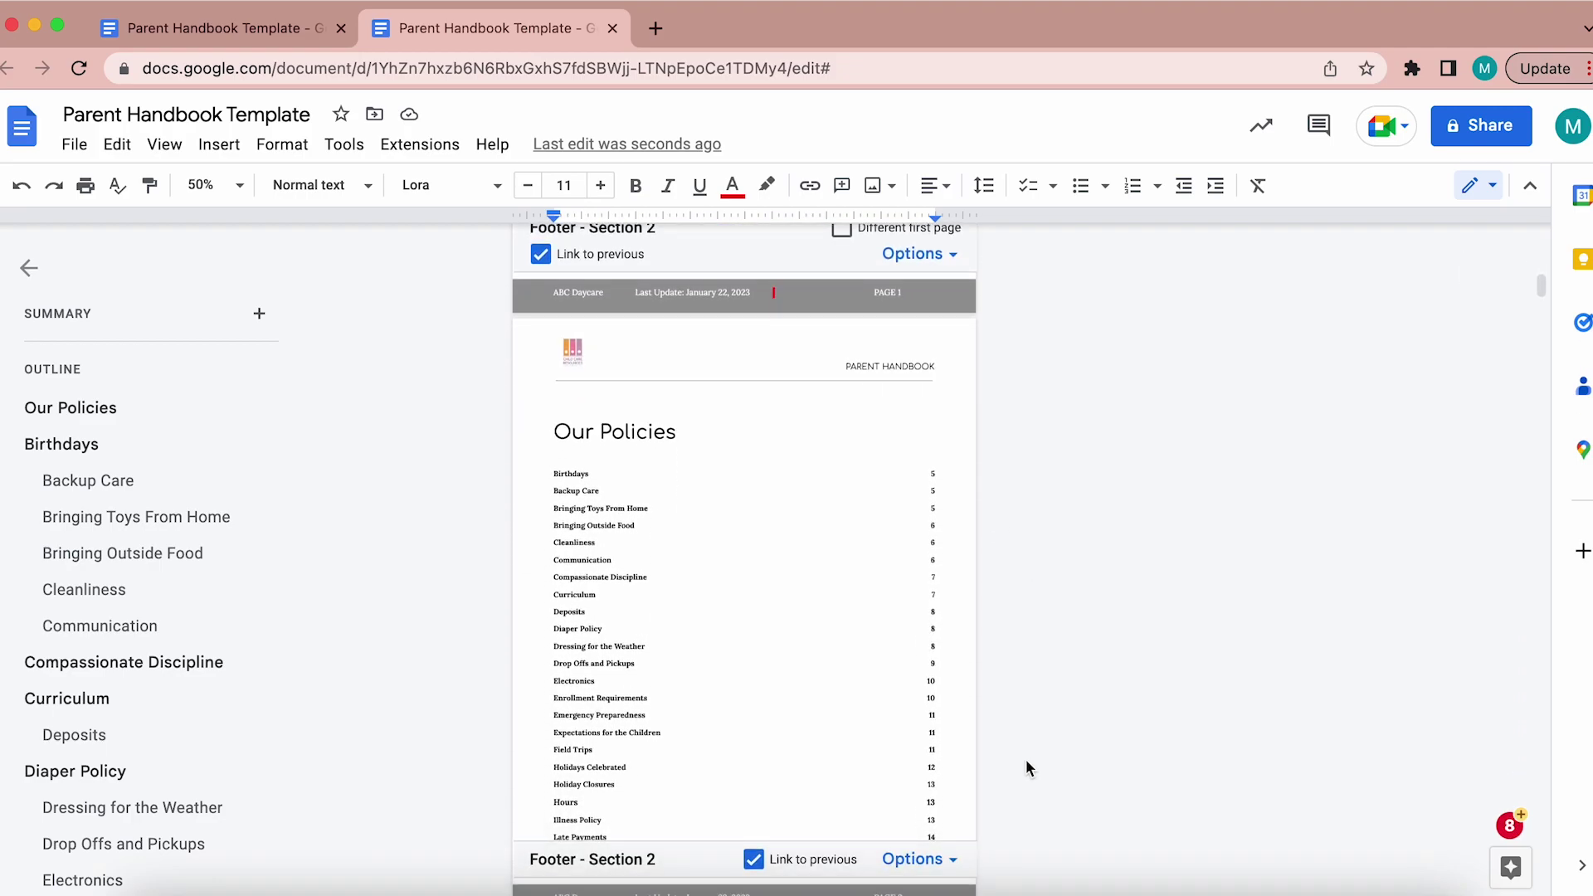
pyautogui.scroll(-2, 1027, 768)
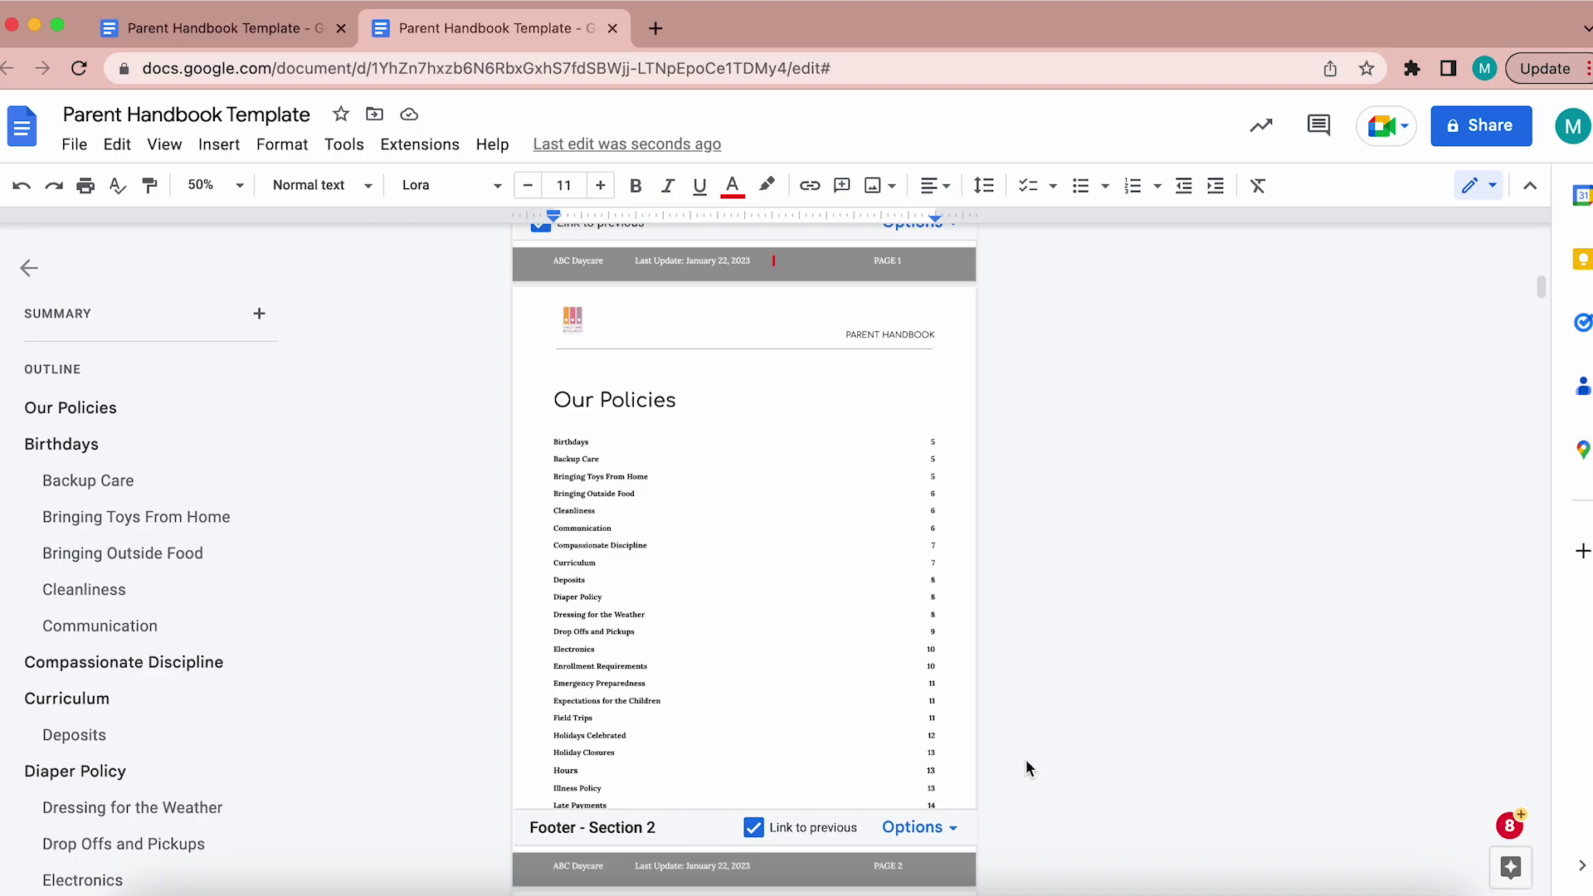
pyautogui.scroll(-15, 1027, 768)
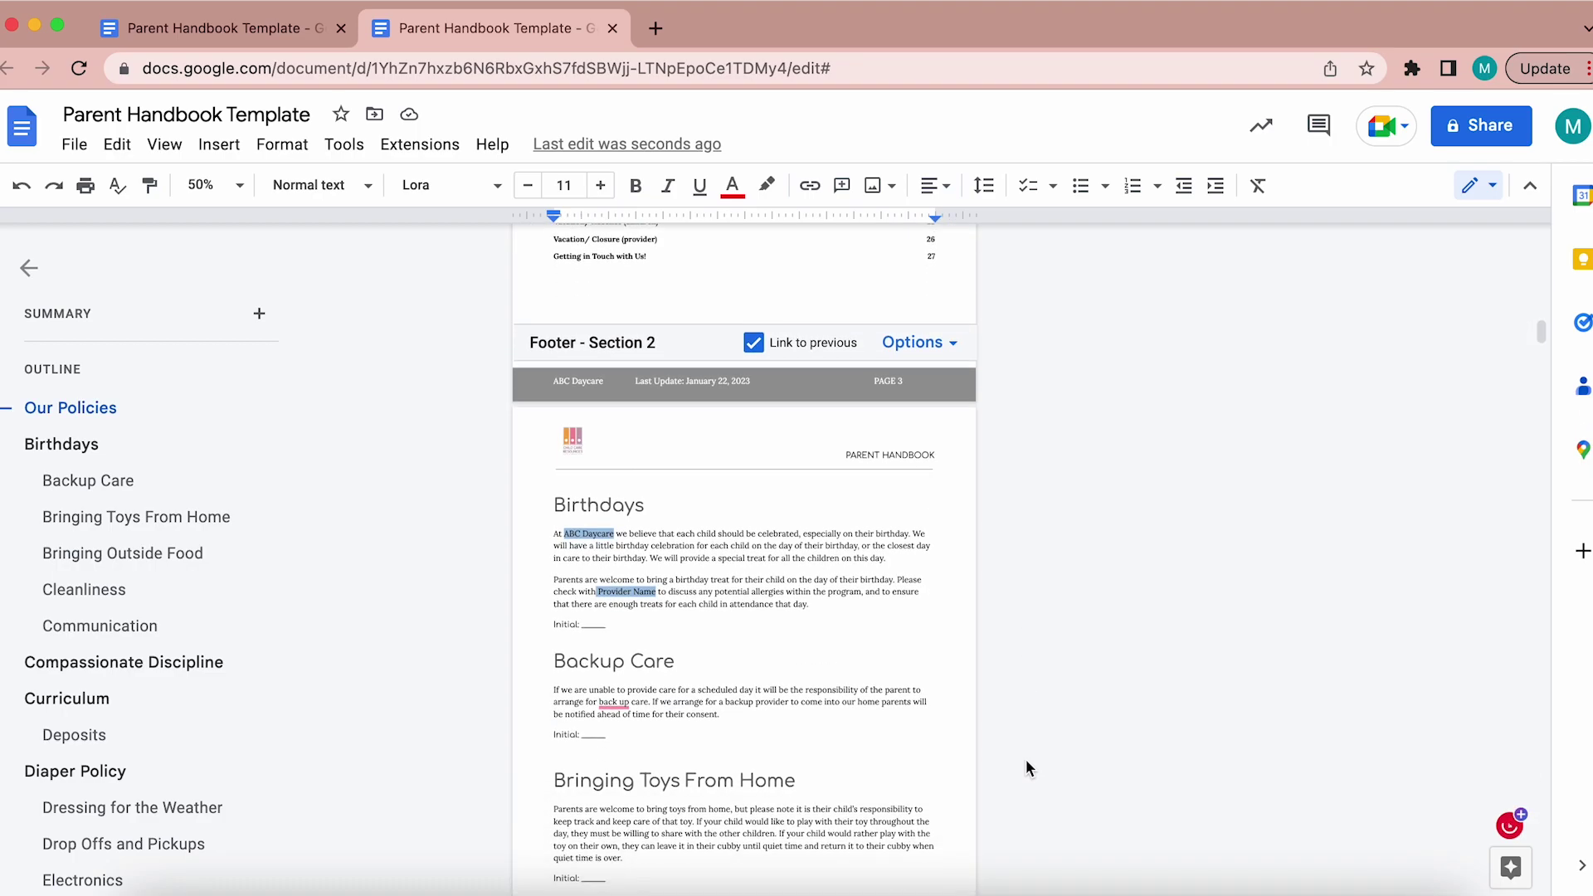
pyautogui.click(621, 623)
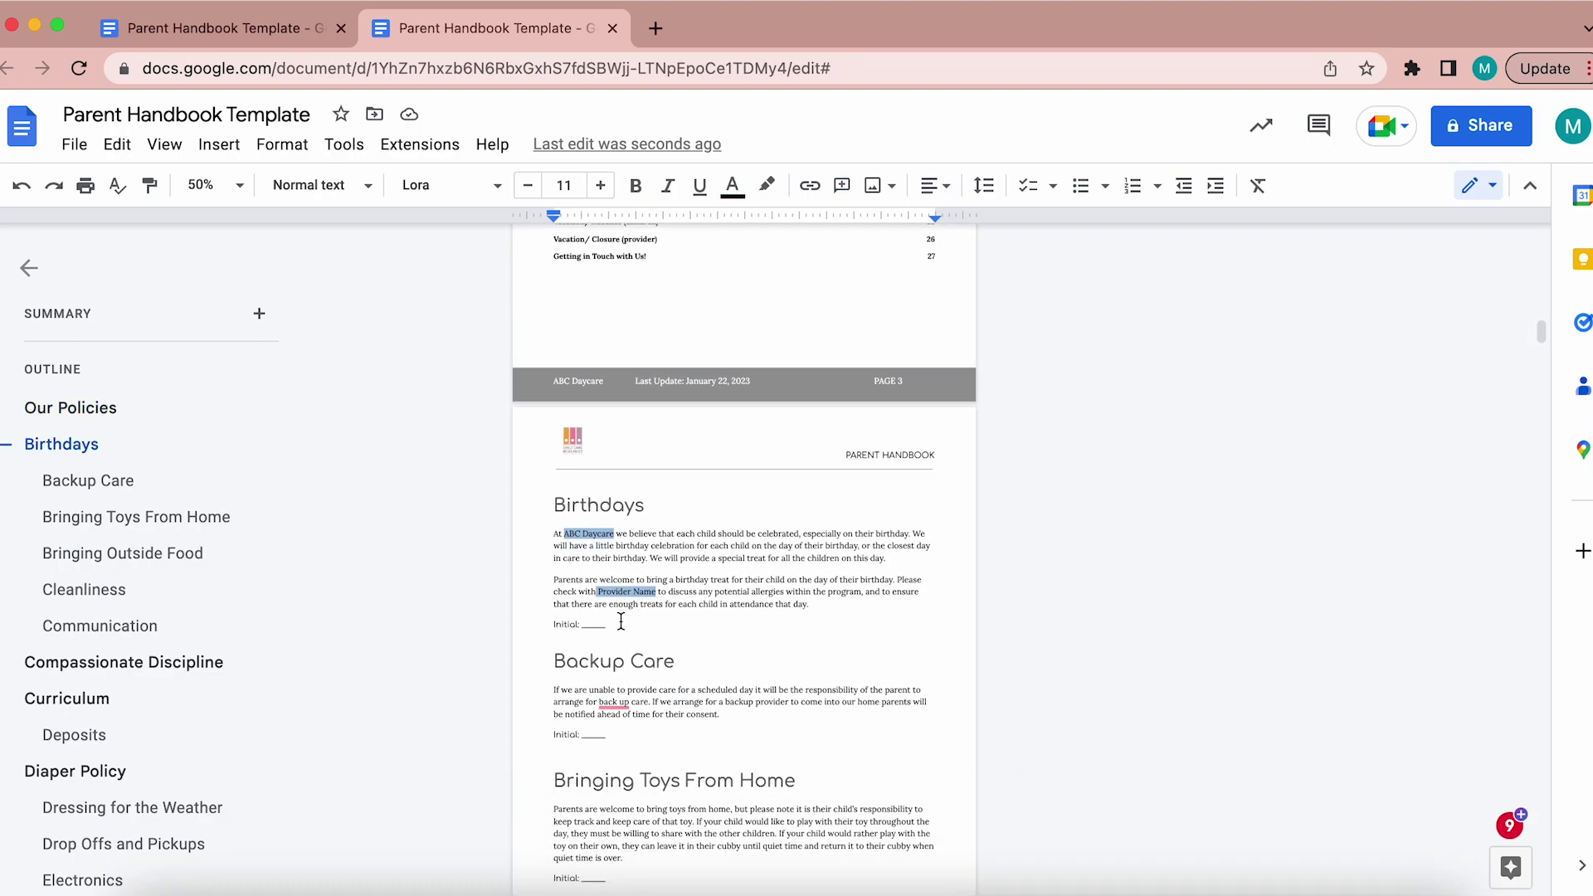
pyautogui.press('Return')
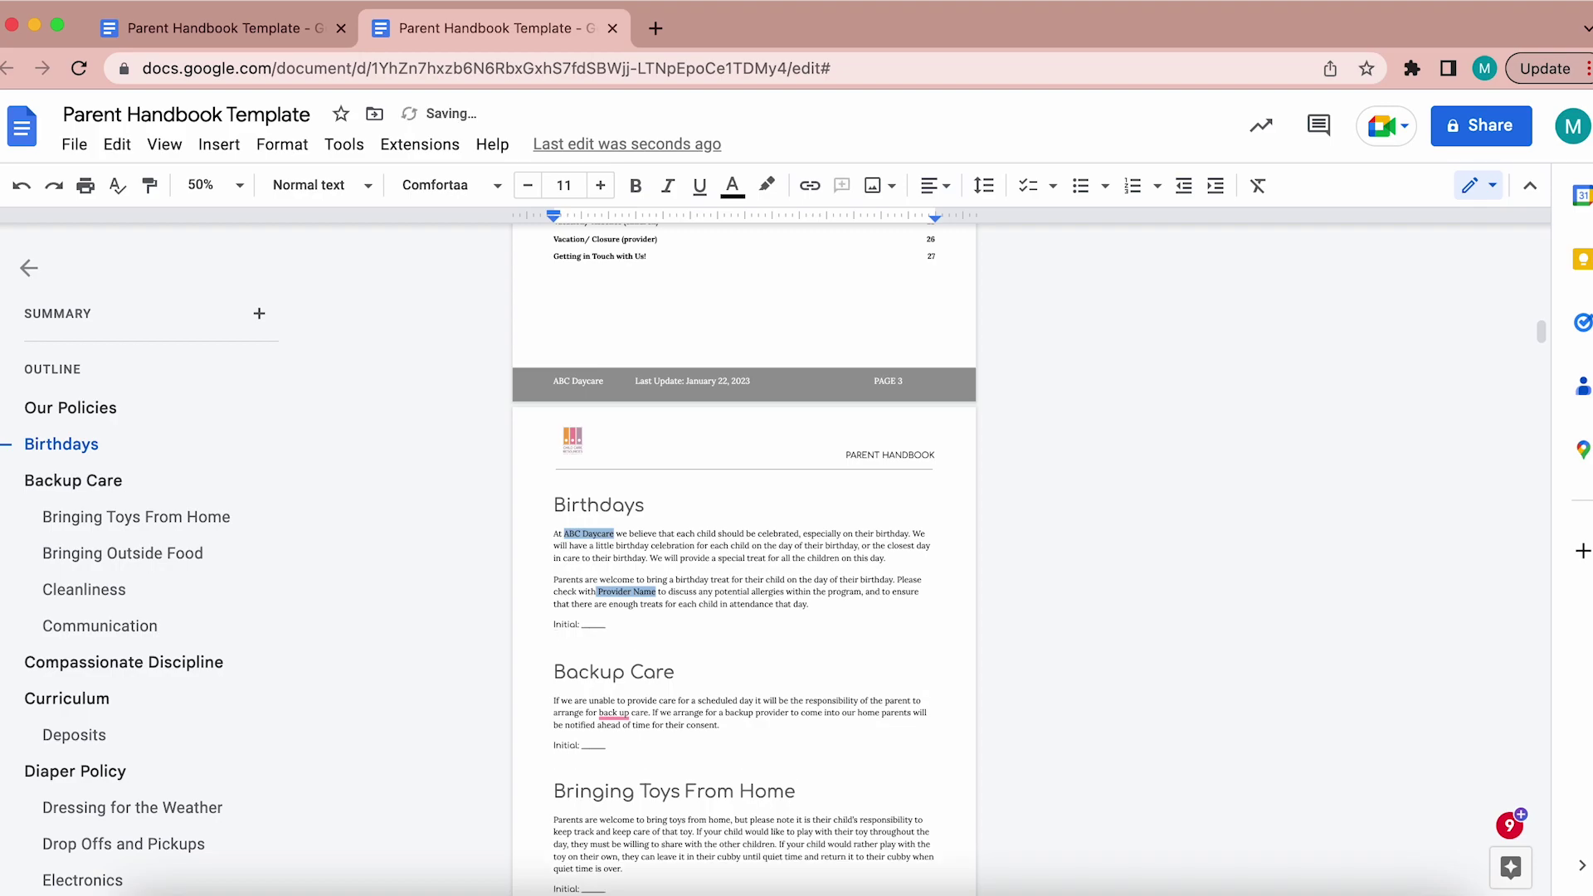
pyautogui.press('Return')
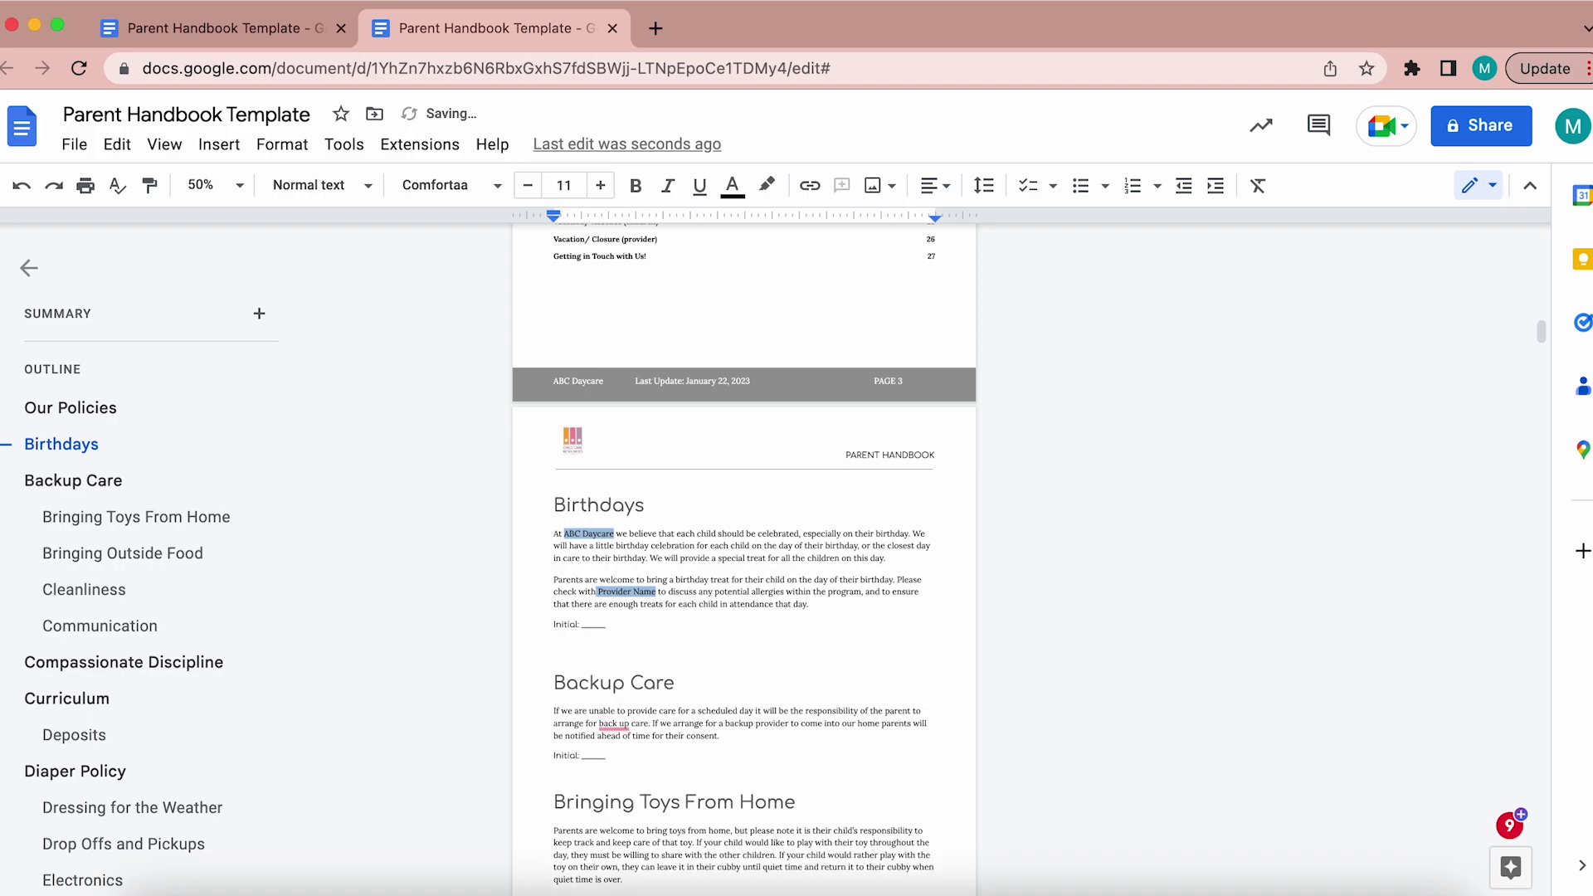
pyautogui.write('Daycare Hours')
# Apply the Heading 1 style to the "Daycare Hours" line.
pyautogui.moveTo(634, 644); pyautogui.dragTo(549, 644)
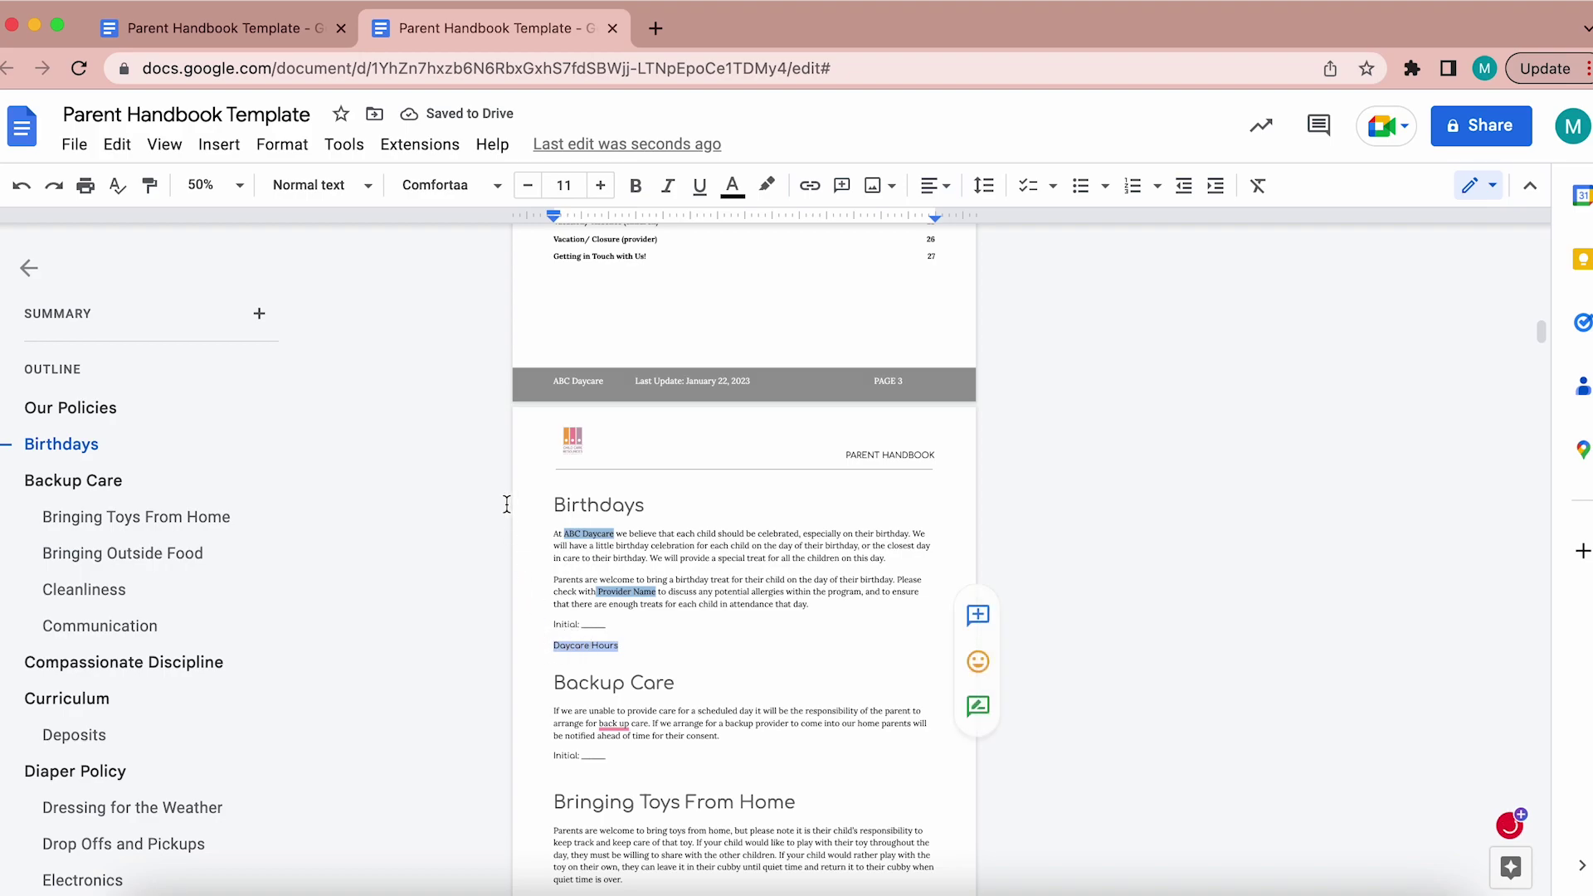
pyautogui.click(368, 187)
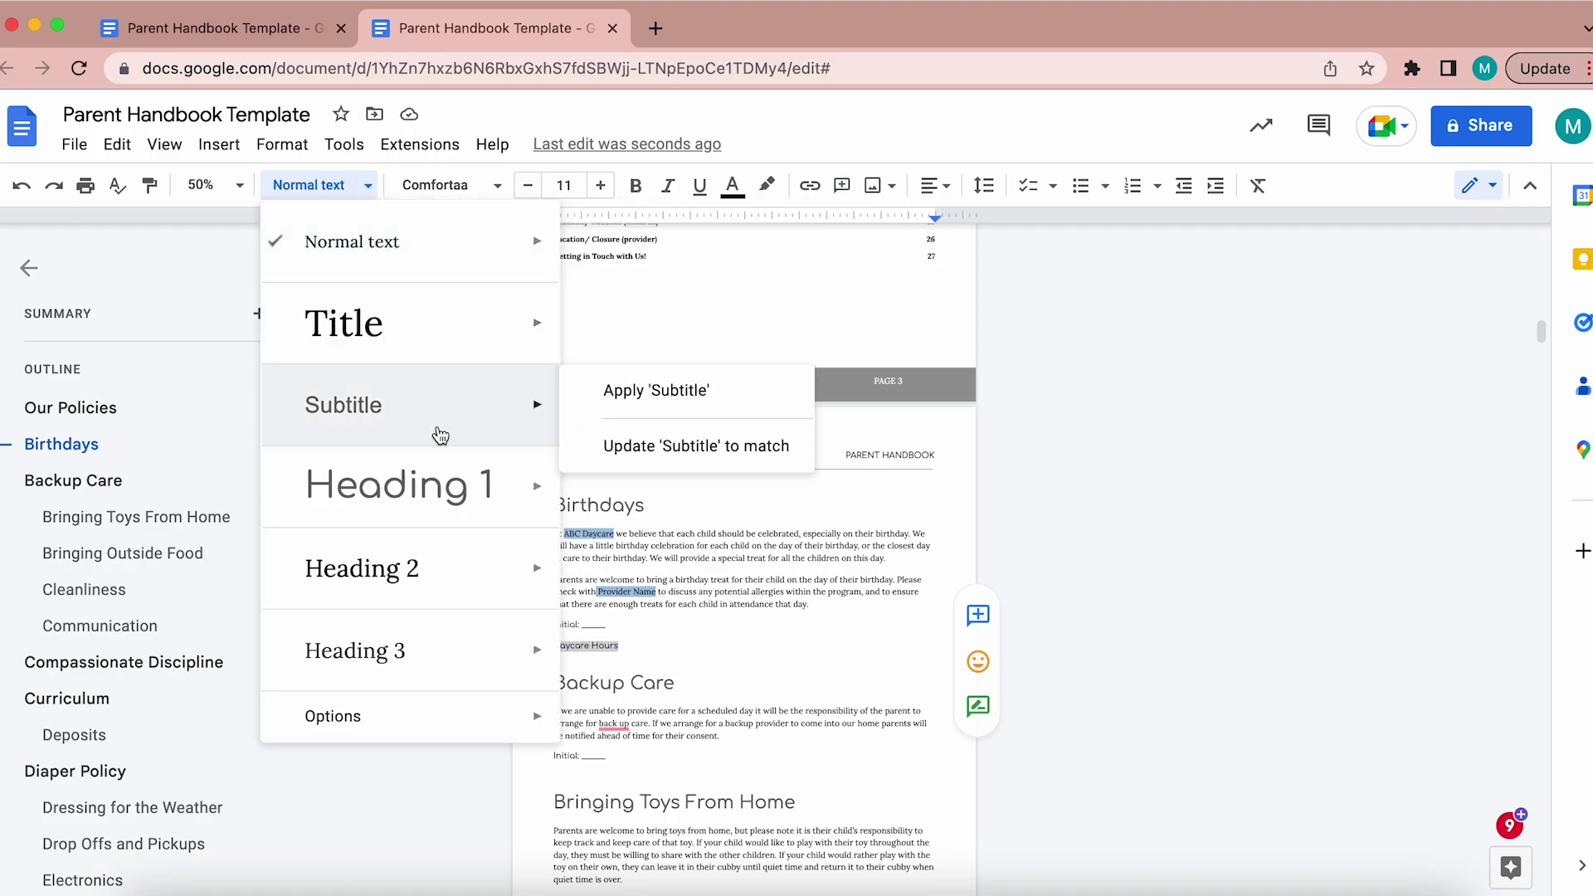
pyautogui.moveTo(438, 503)
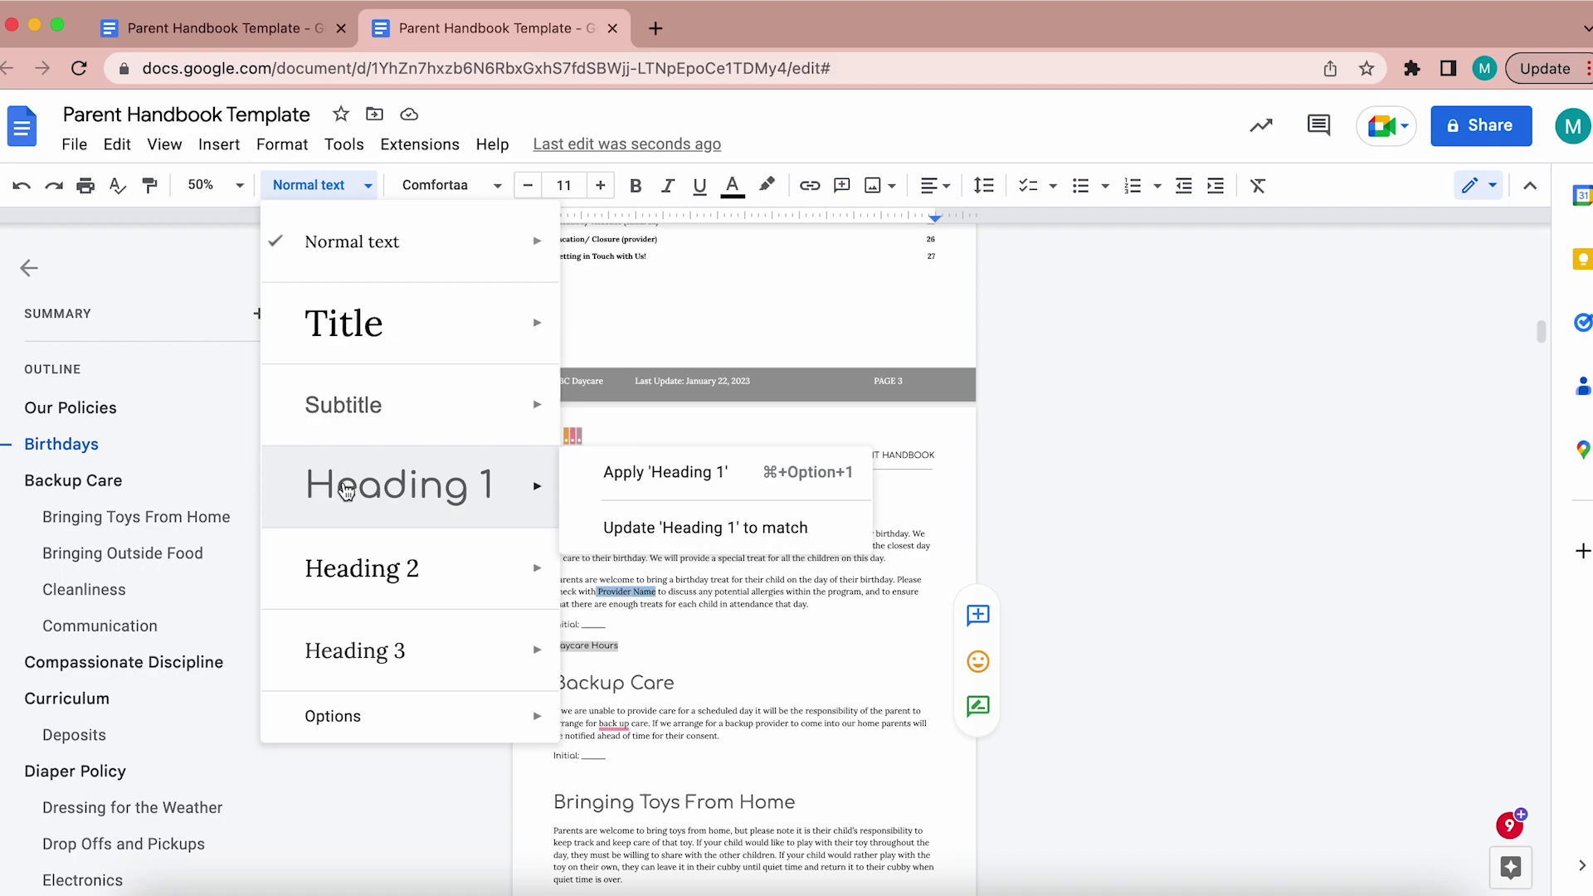
pyautogui.click(423, 494)
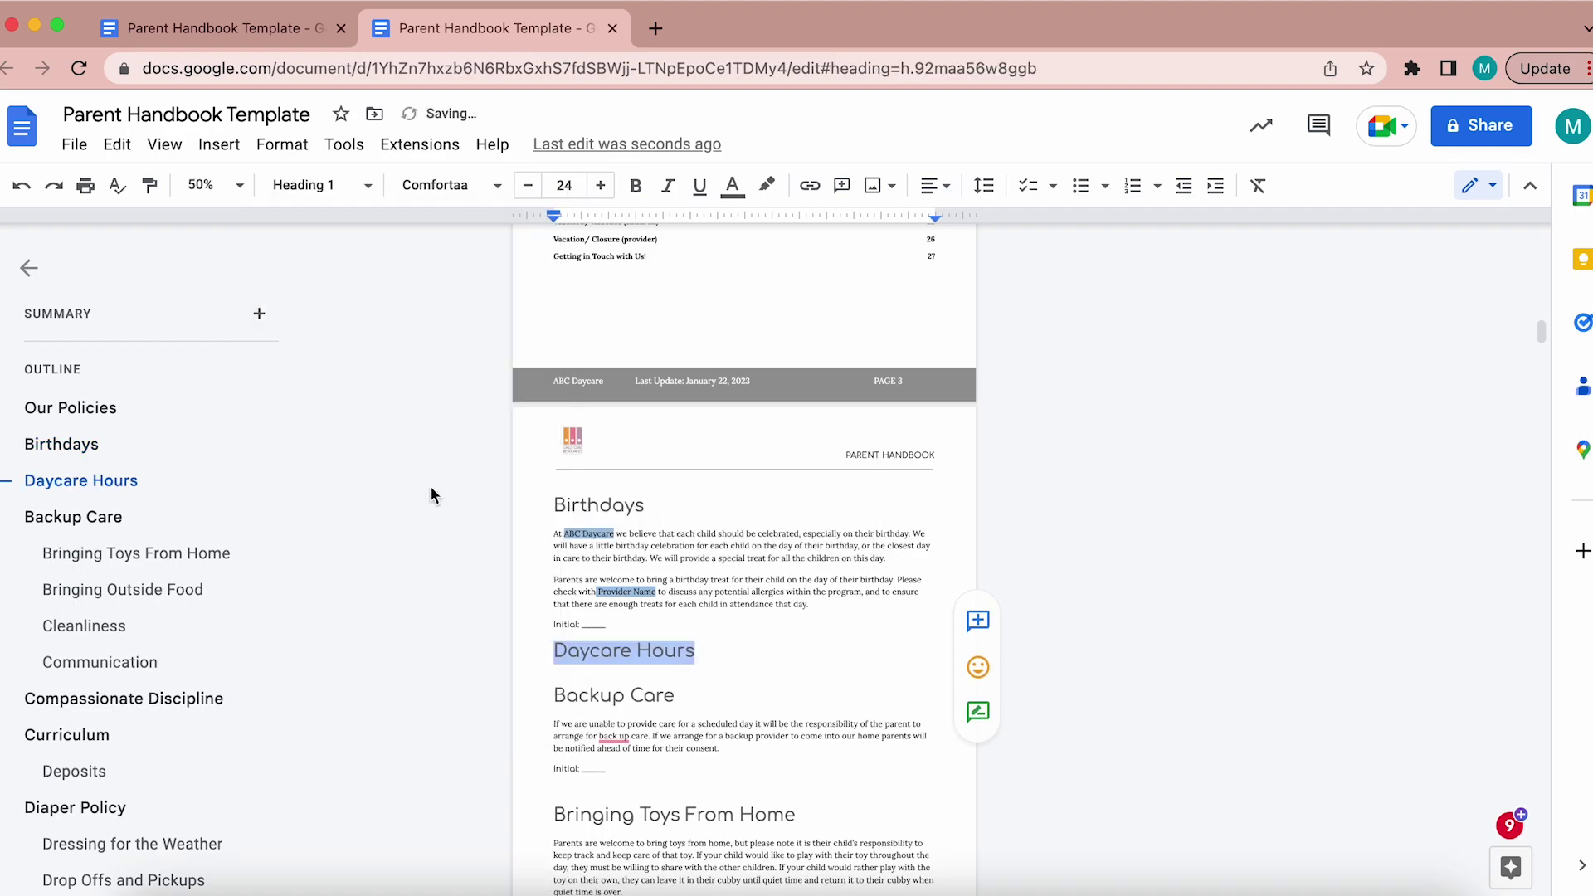
pyautogui.click(711, 650)
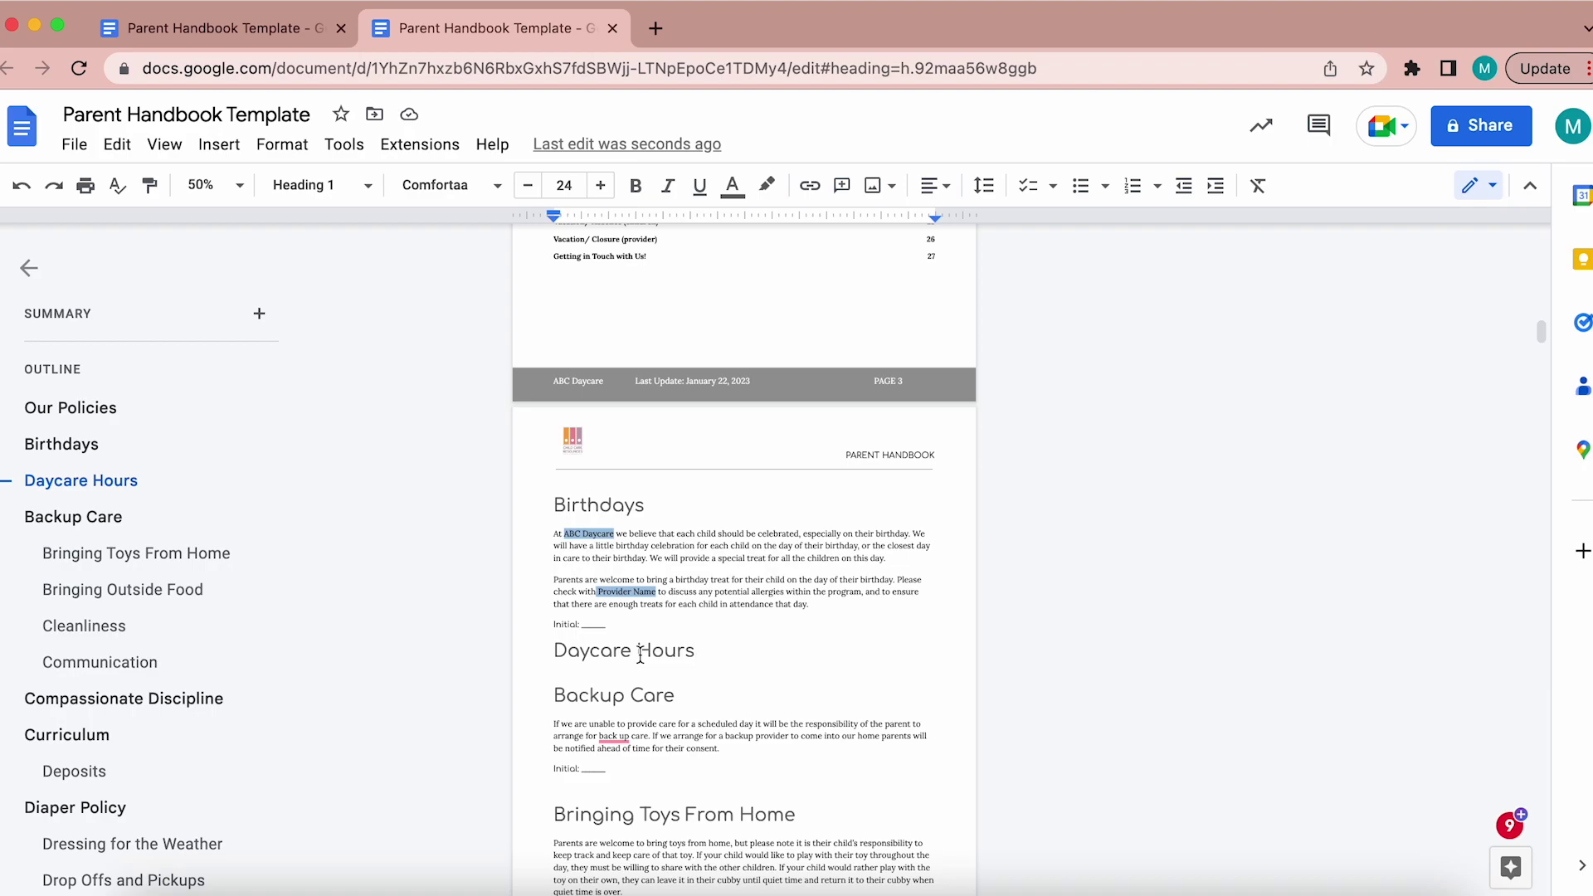
# Update the Our Policies table of contents to include the new Daycare Hours heading.
pyautogui.scroll(10, 640, 655)
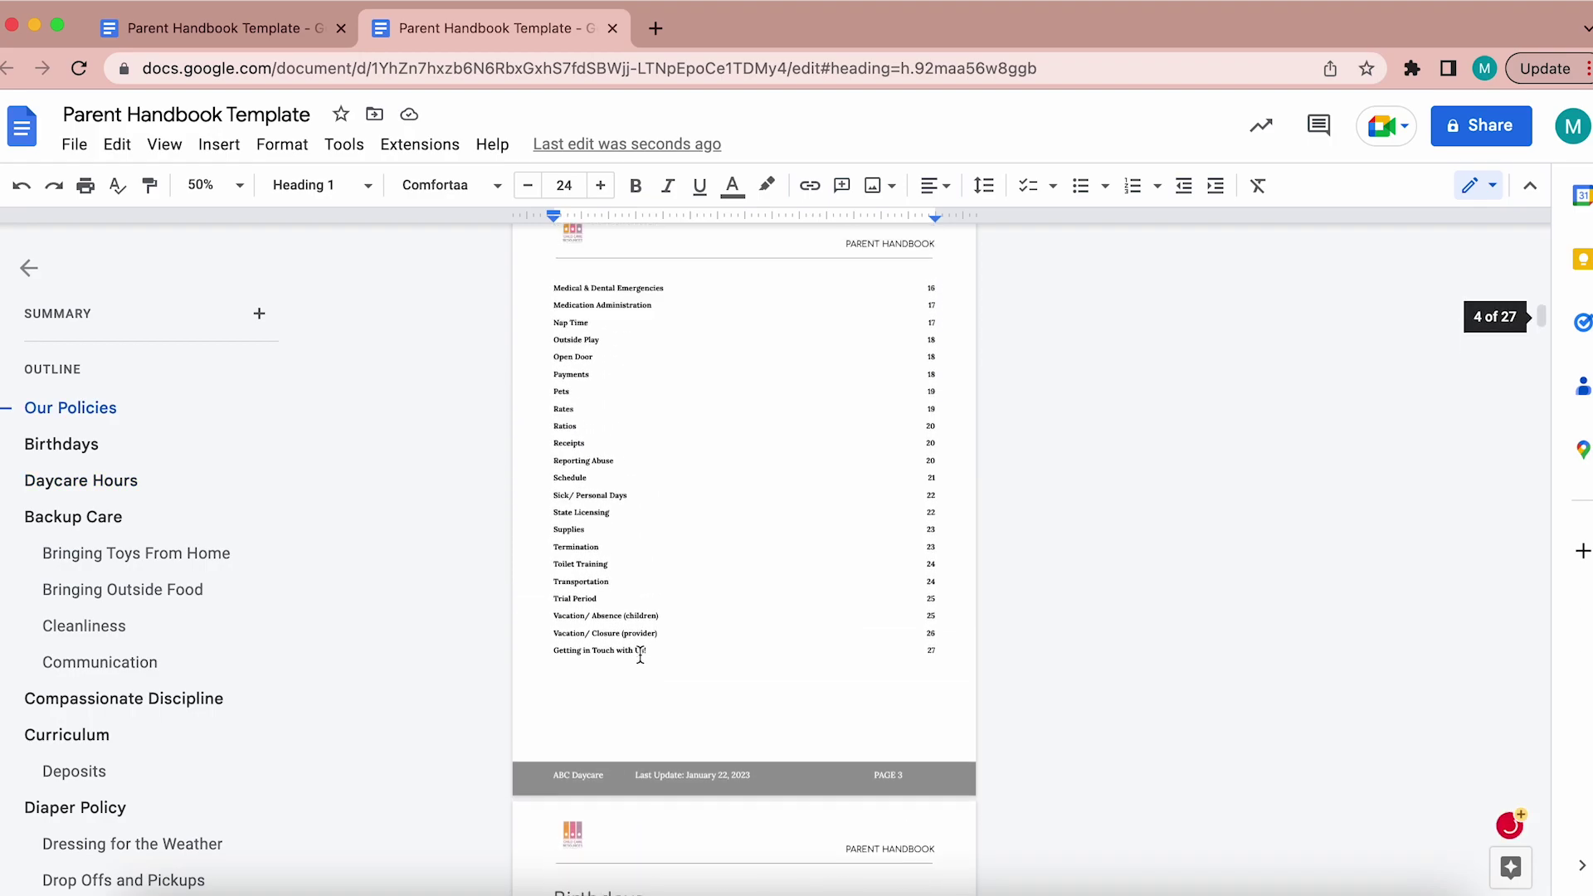
pyautogui.scroll(2, 640, 655)
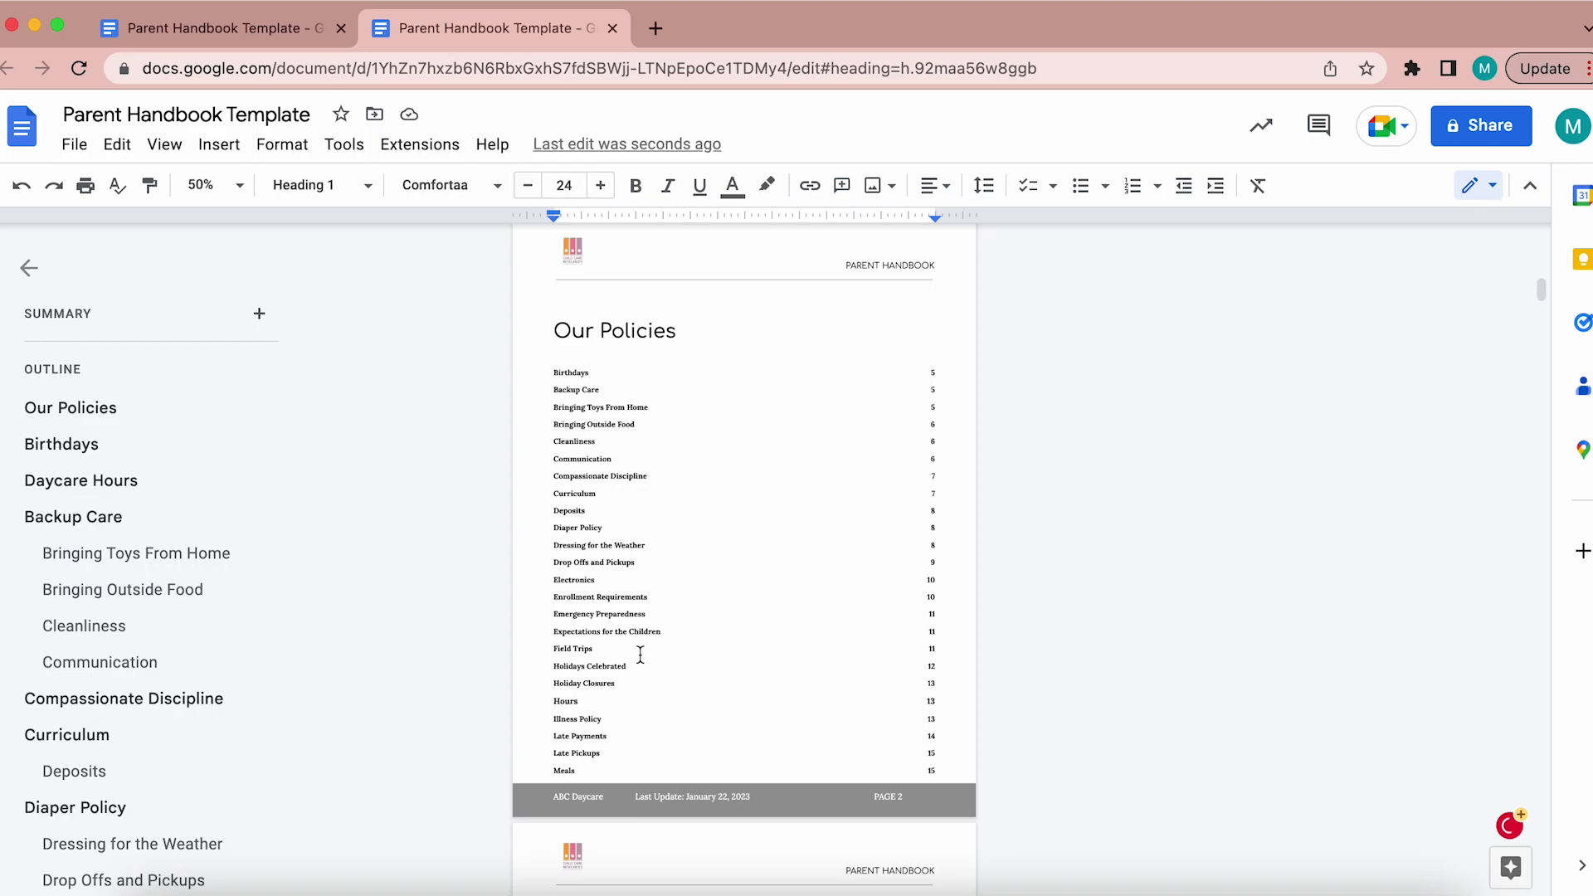
pyautogui.click(736, 630)
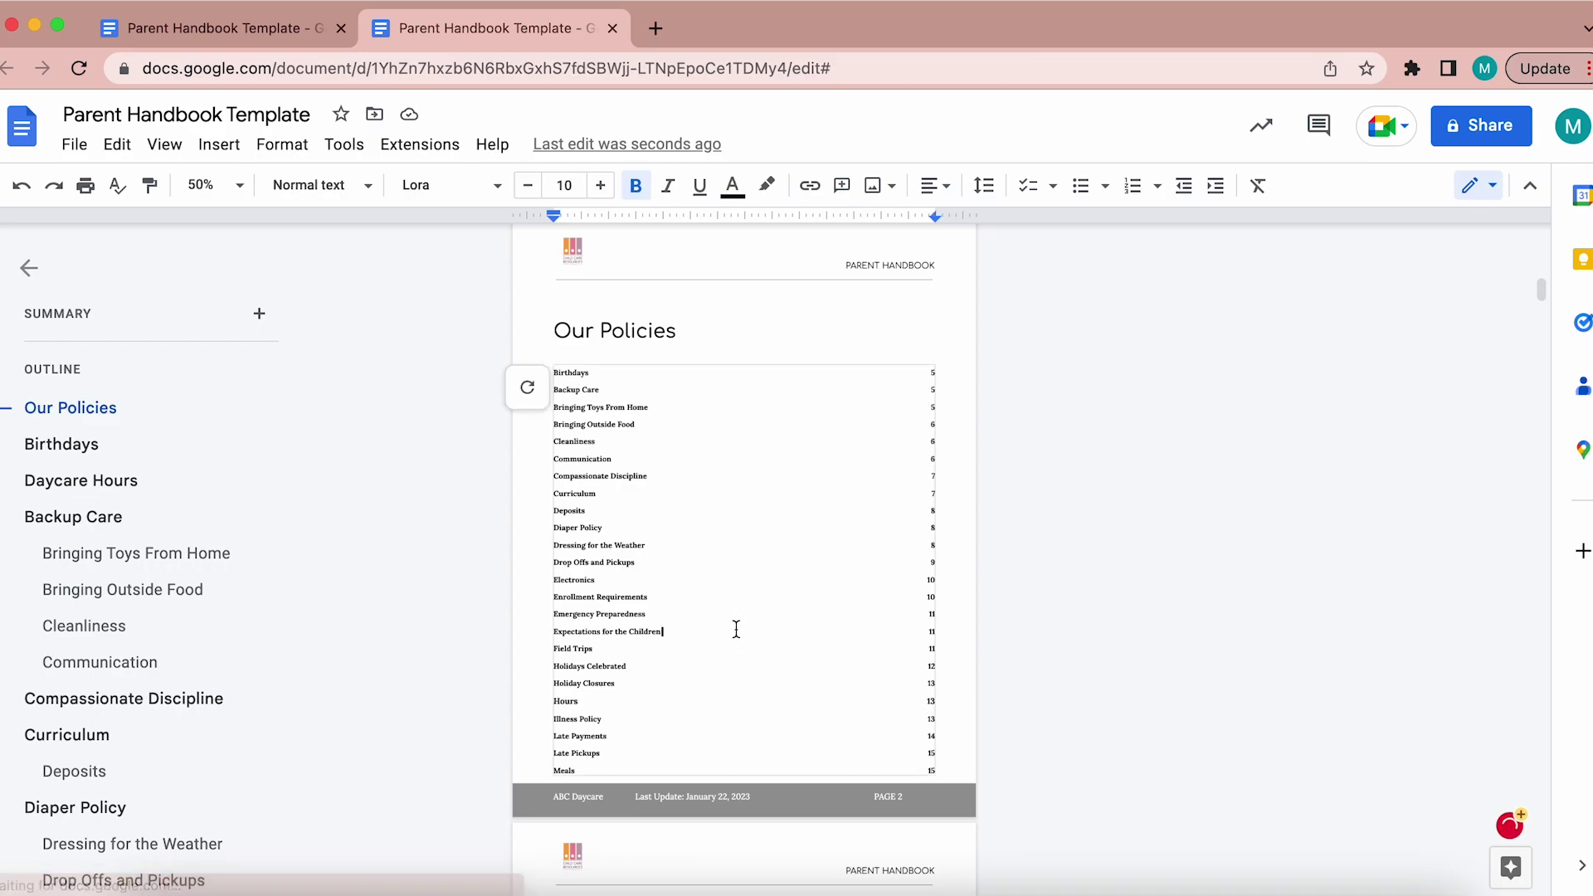
pyautogui.click(528, 389)
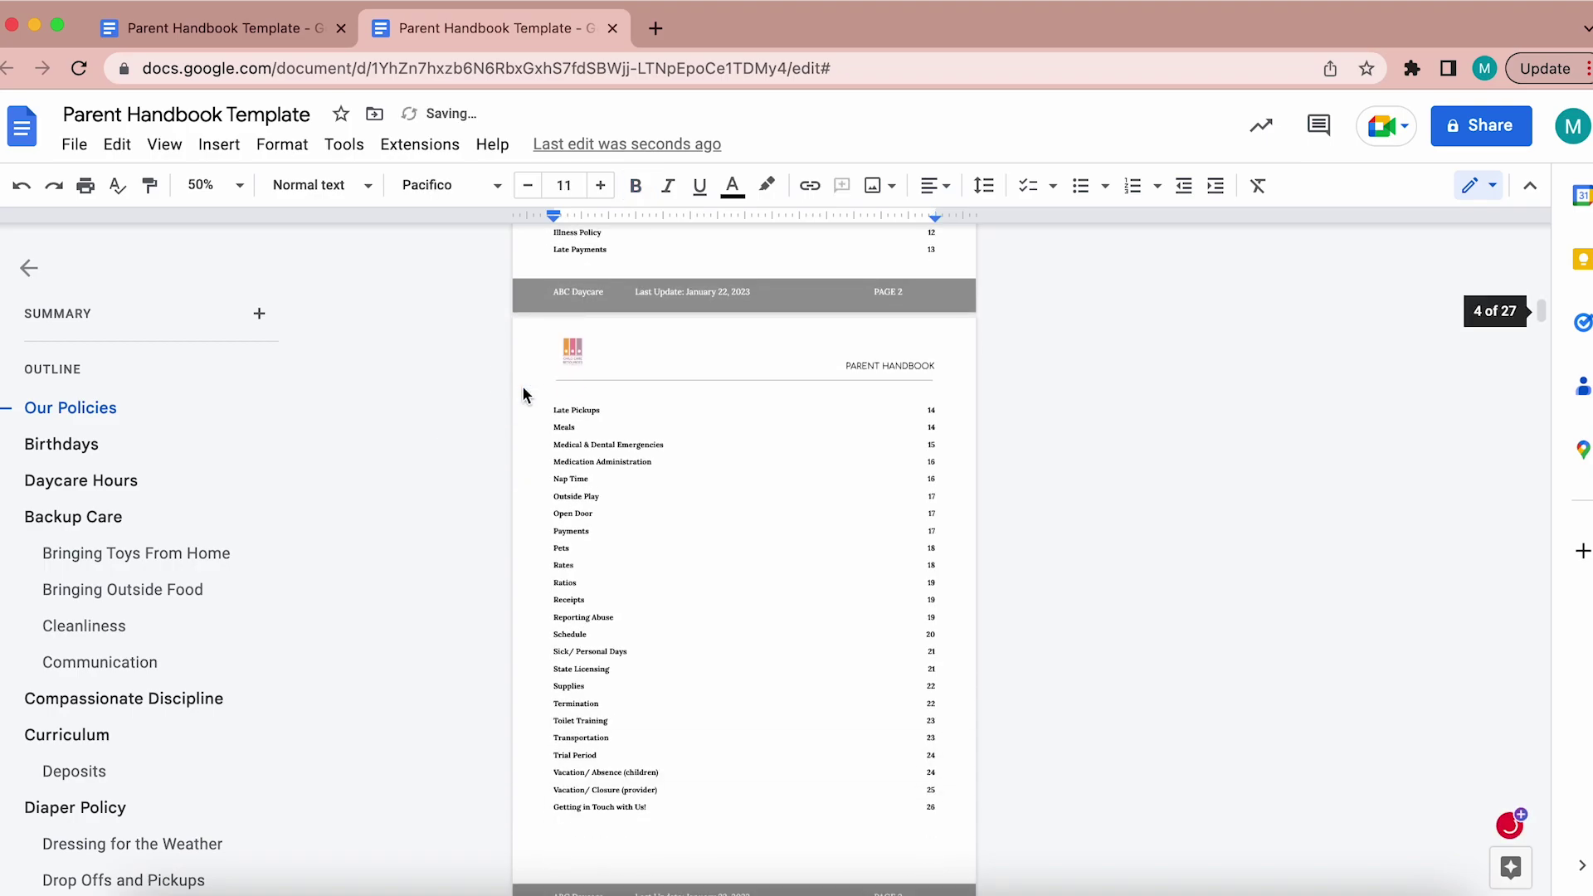
pyautogui.scroll(2, 688, 473)
pyautogui.scroll(5, 707, 484)
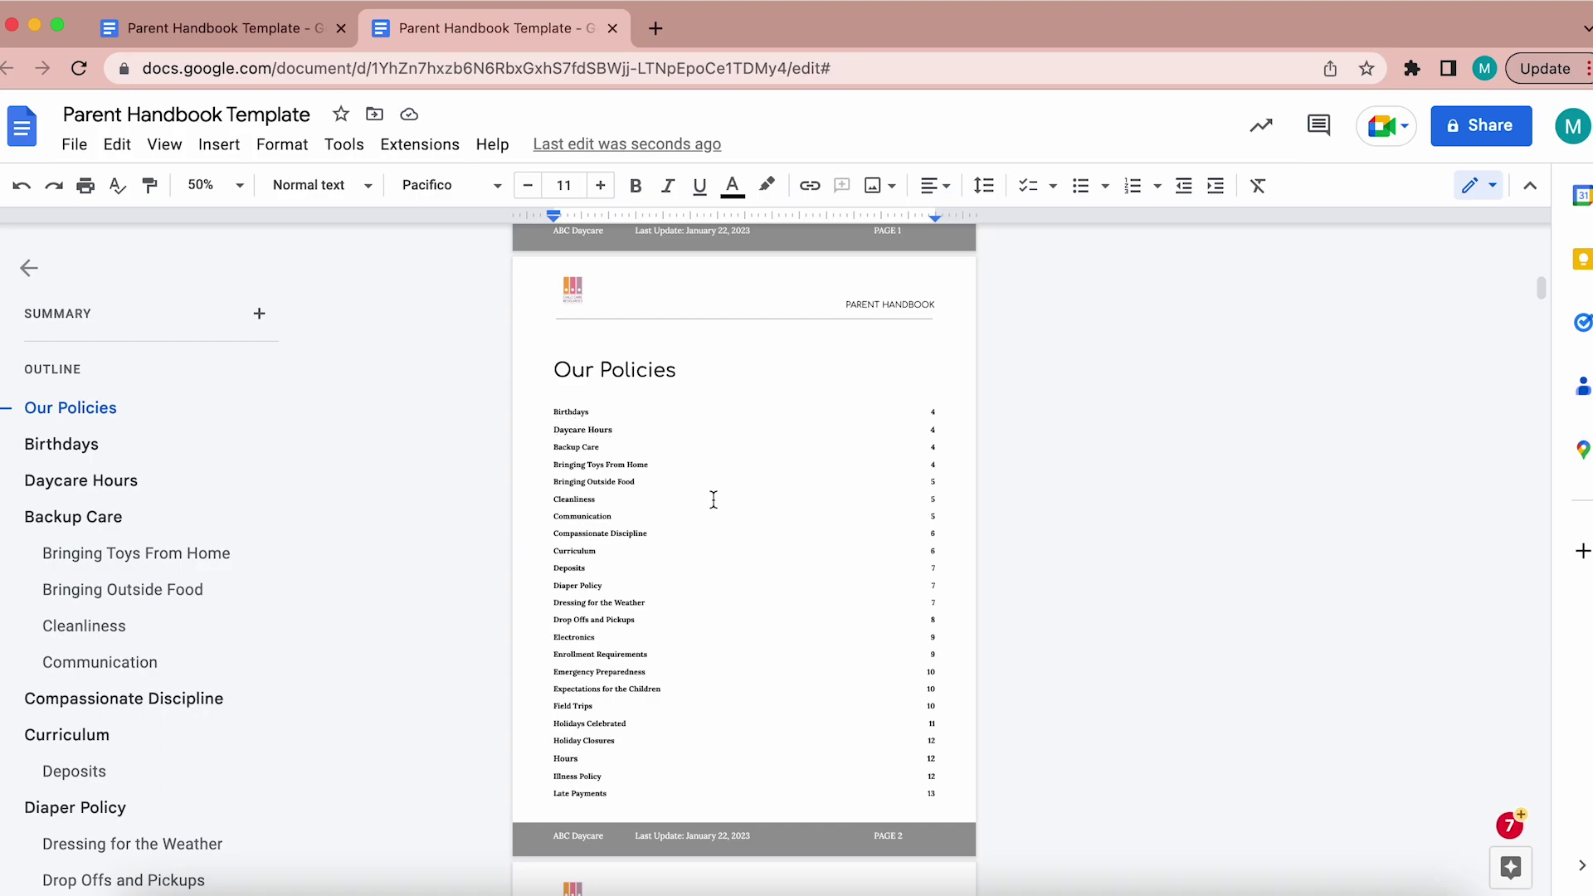
# Delete the "Daycare Hours" heading between the Birthdays and Backup Care sections.
pyautogui.scroll(-15, 714, 498)
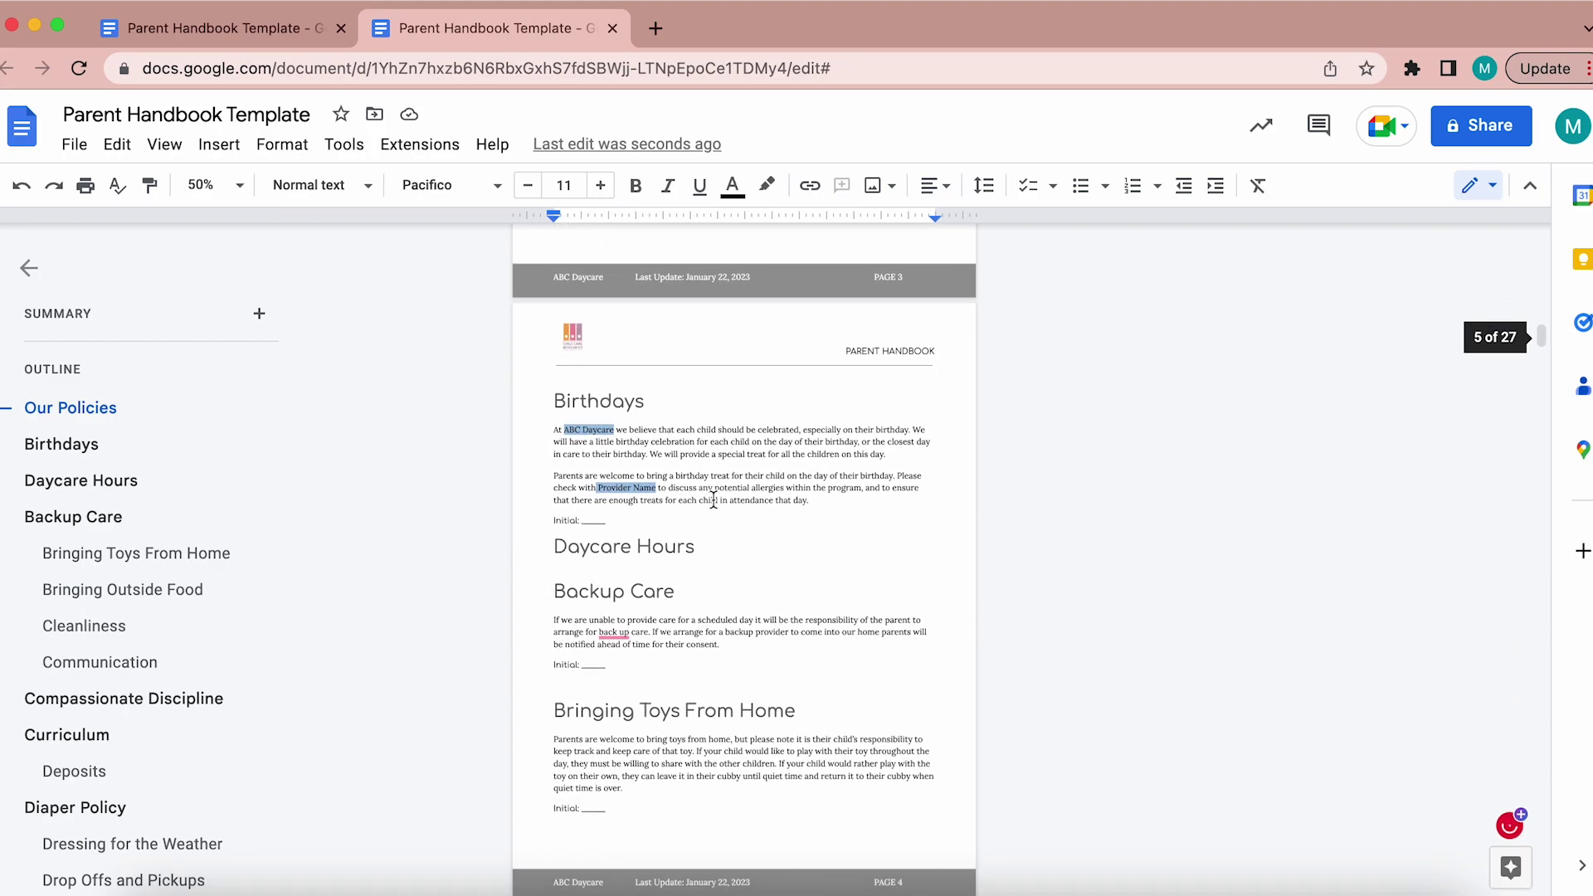
pyautogui.moveTo(702, 548); pyautogui.dragTo(538, 544)
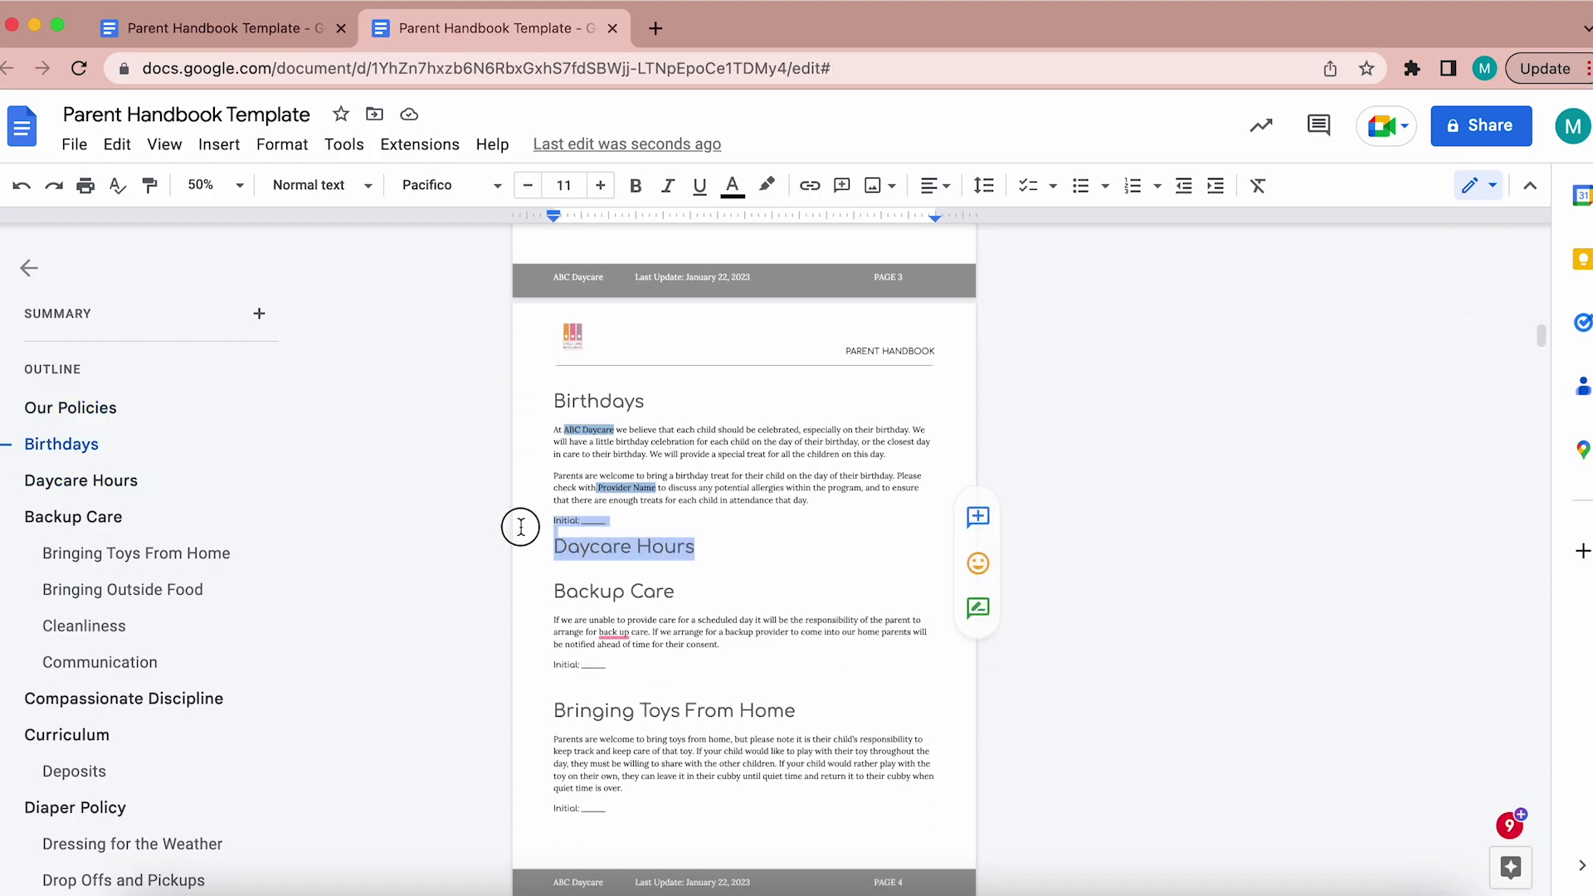
pyautogui.press('BackSpace')
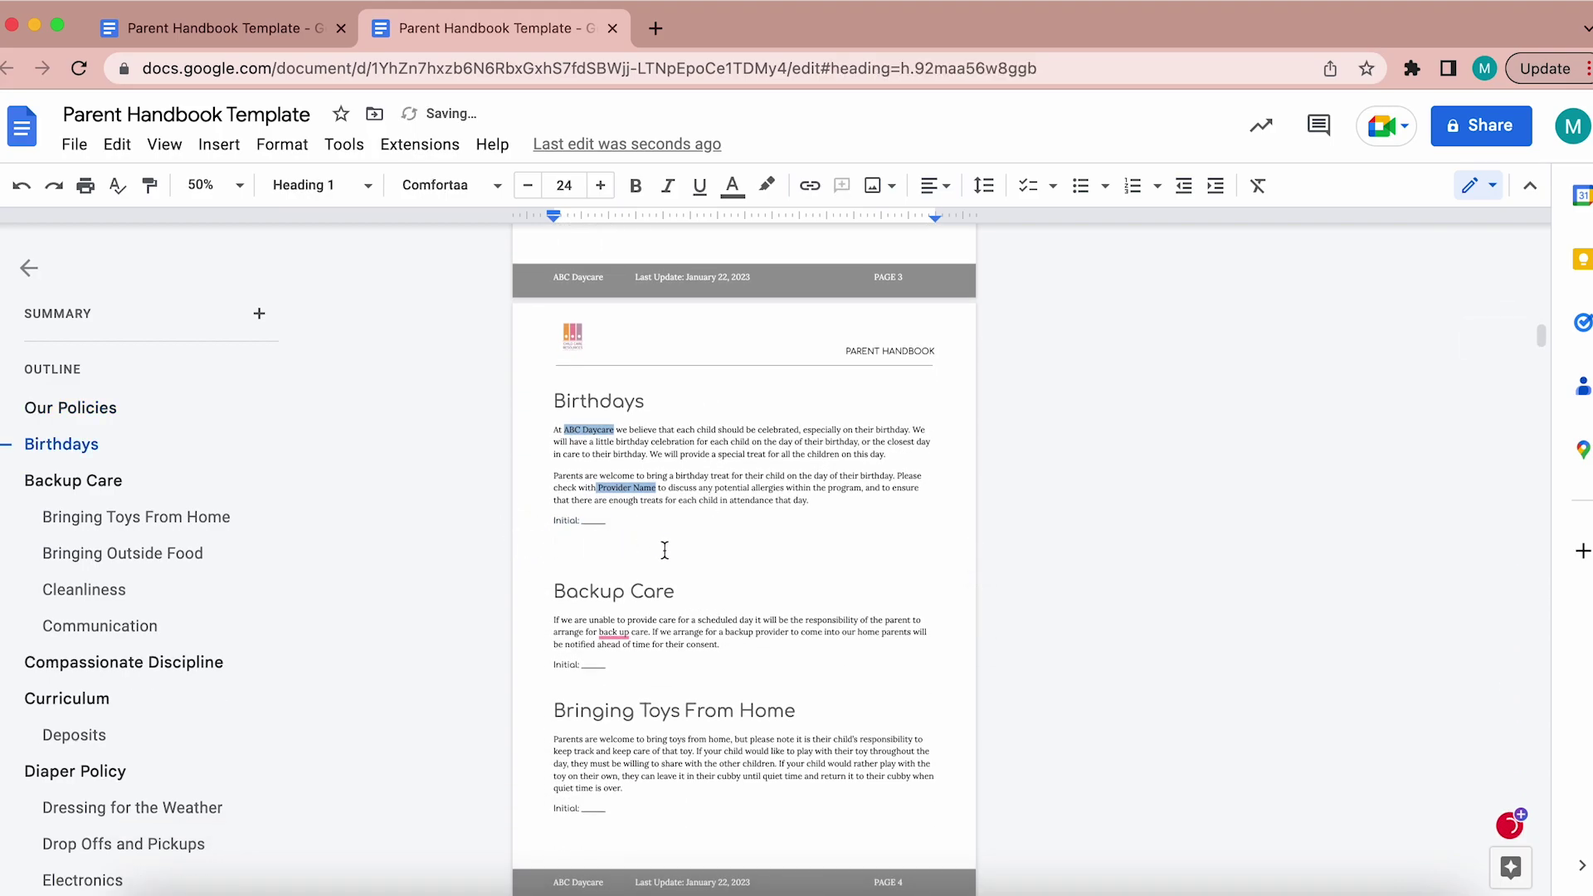
pyautogui.press('BackSpace')
# Update the Our Policies table of contents to match the document's current headings and page numbers.
pyautogui.scroll(5, 528, 545)
pyautogui.scroll(10, 722, 464)
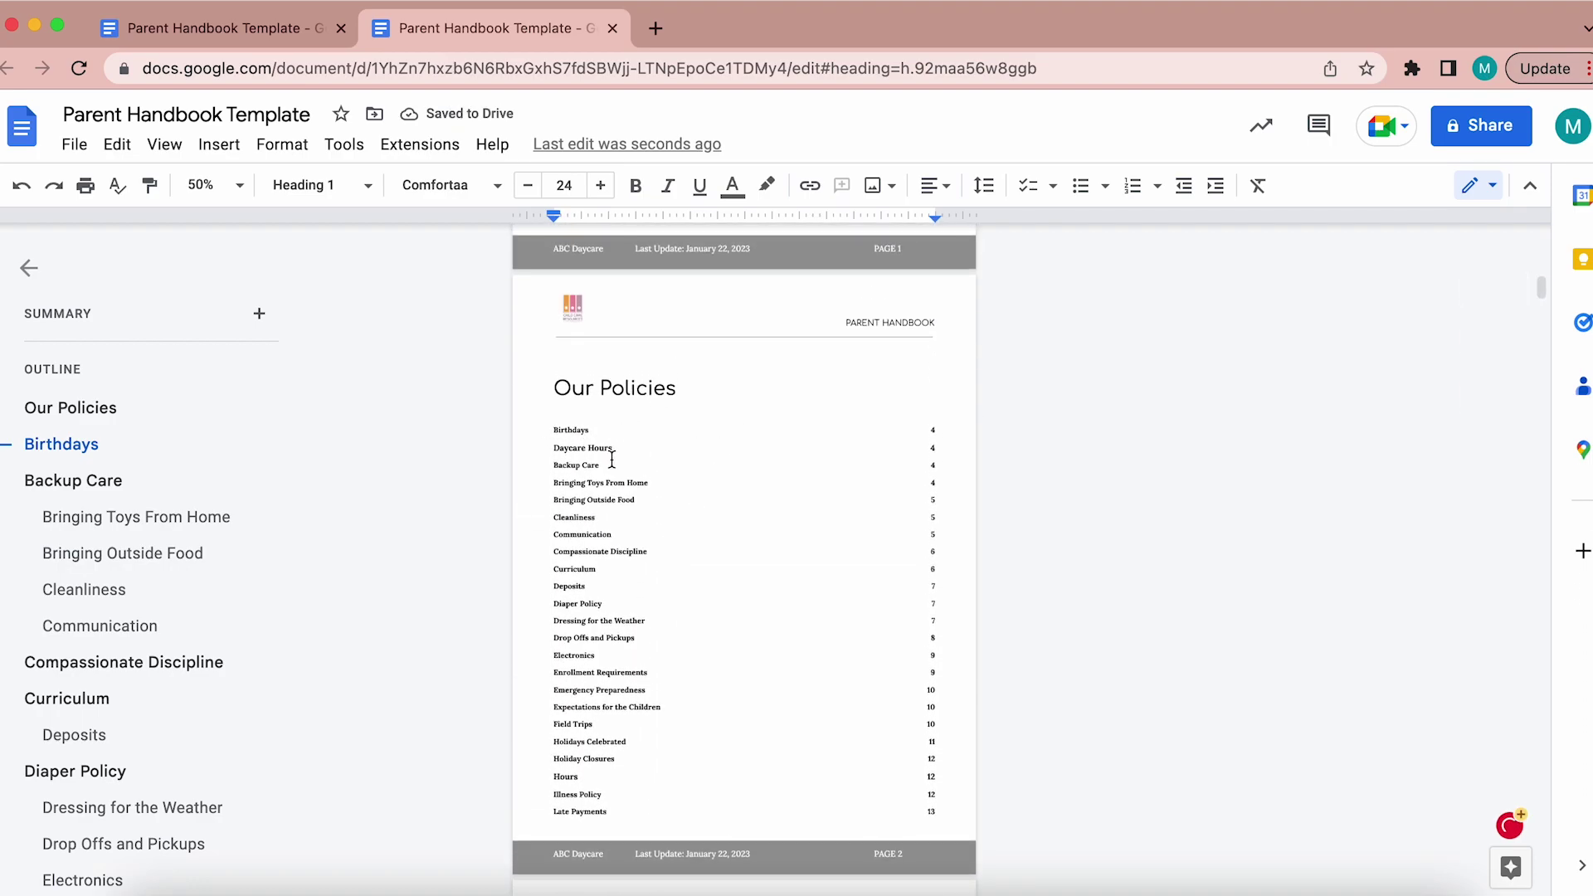
pyautogui.click(650, 469)
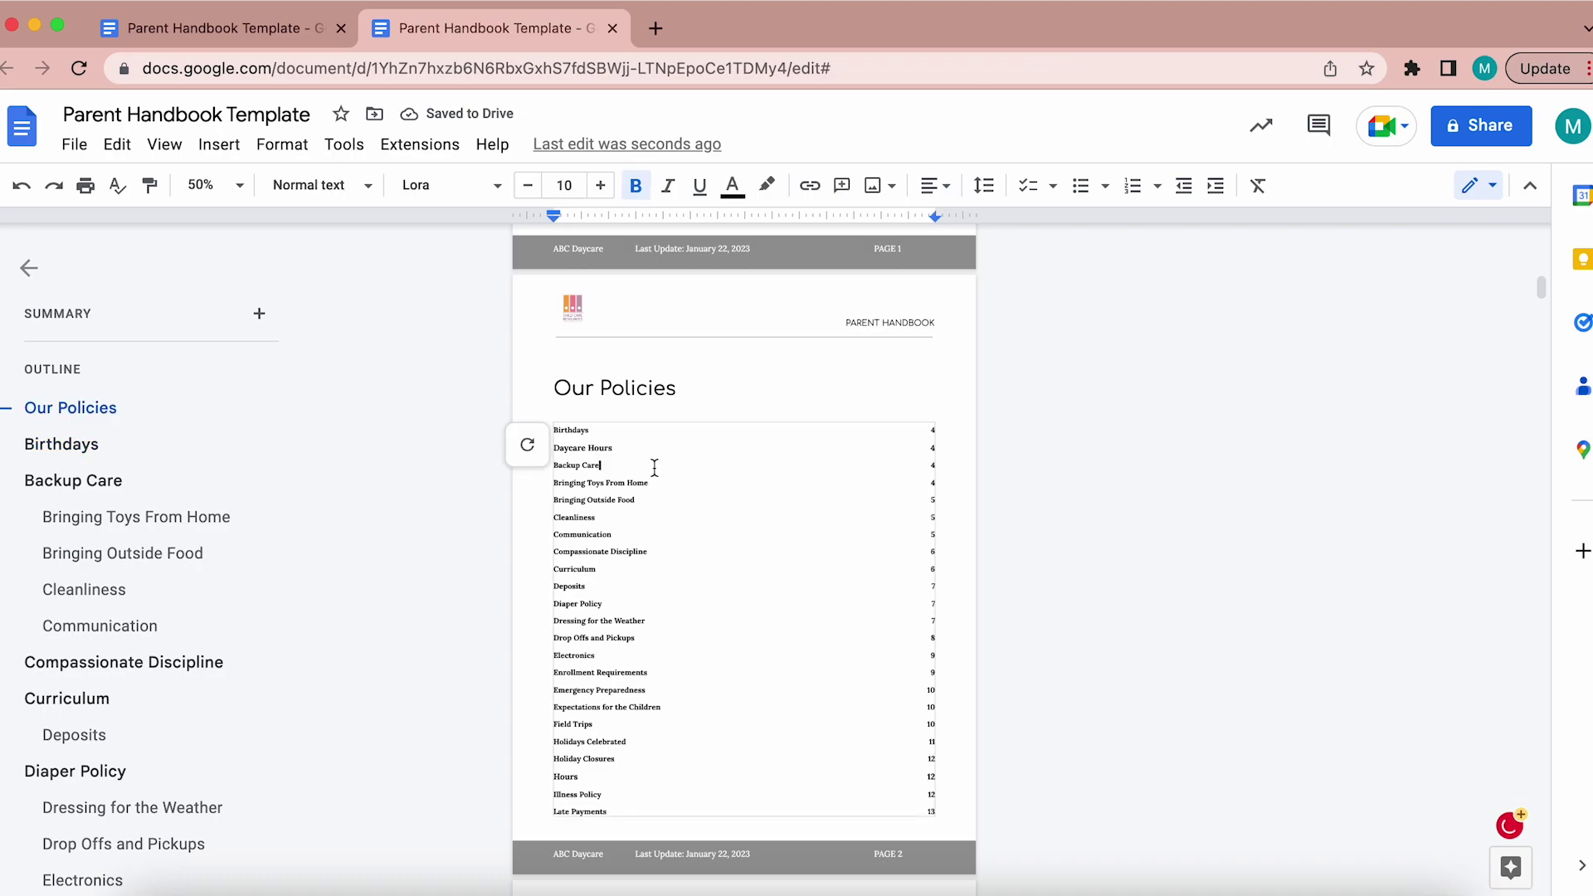
pyautogui.click(528, 448)
pyautogui.scroll(-5, 528, 448)
pyautogui.scroll(4, 527, 448)
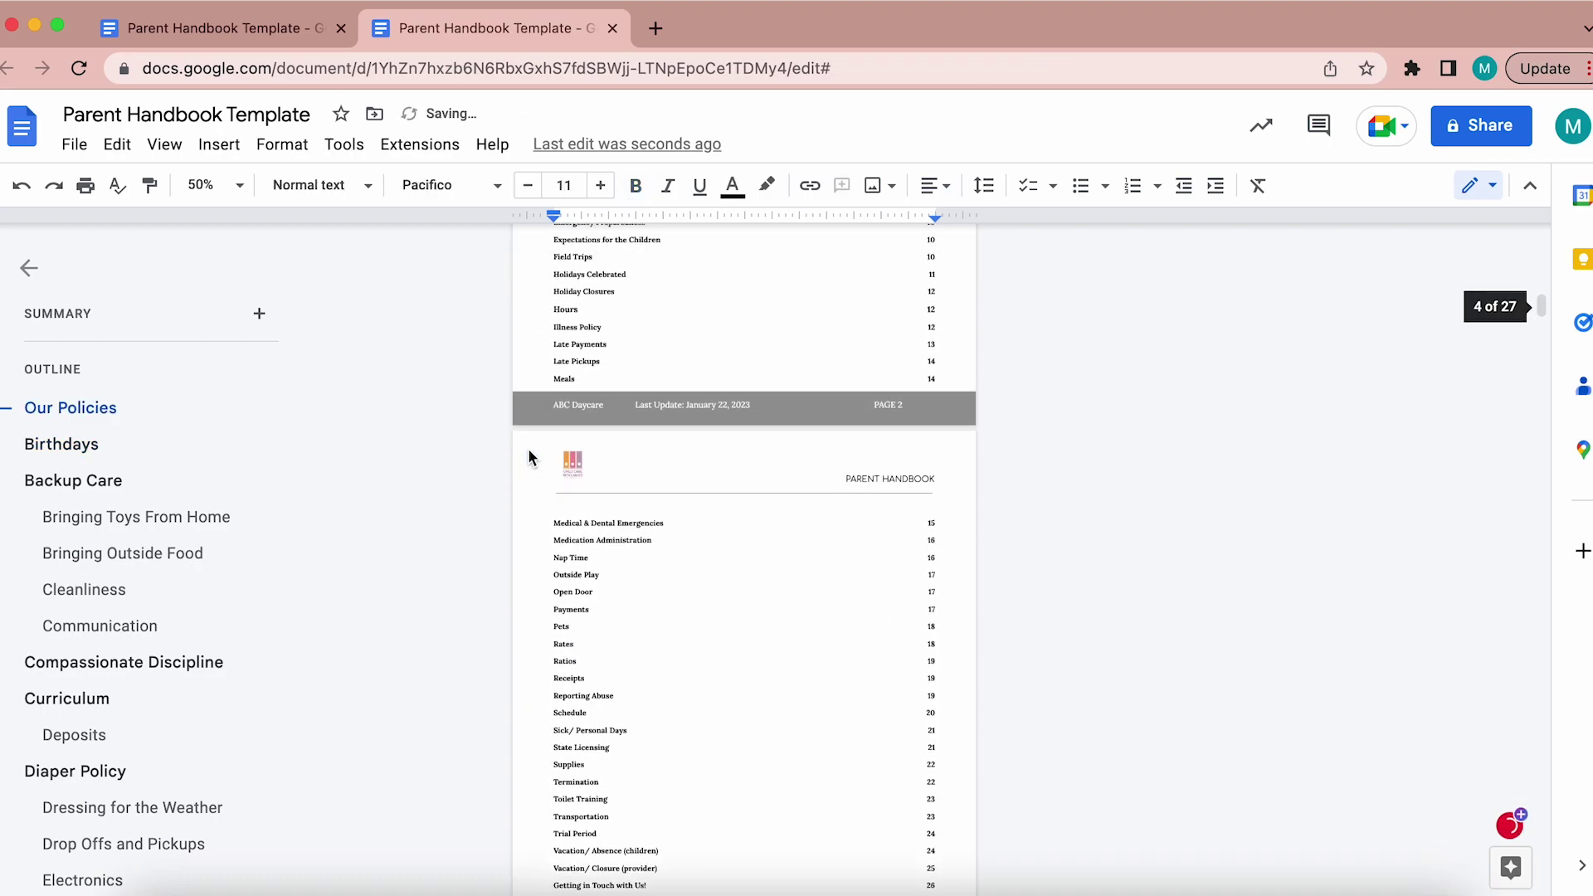
pyautogui.scroll(3, 531, 456)
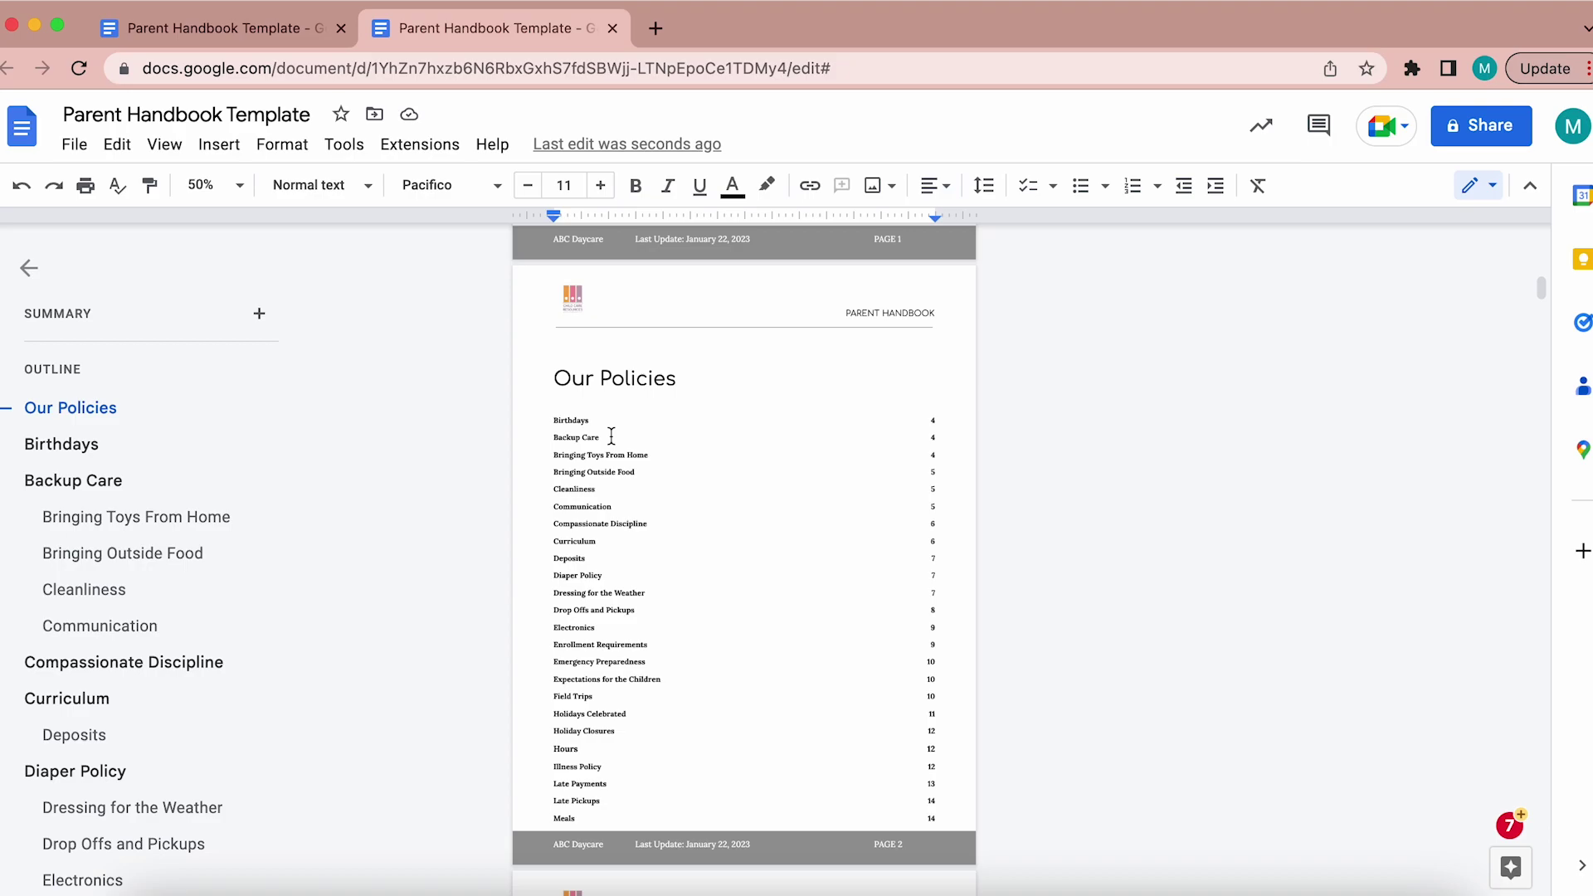
# Follow the Compassionate Discipline link in the table of contents to that section.
pyautogui.click(595, 526)
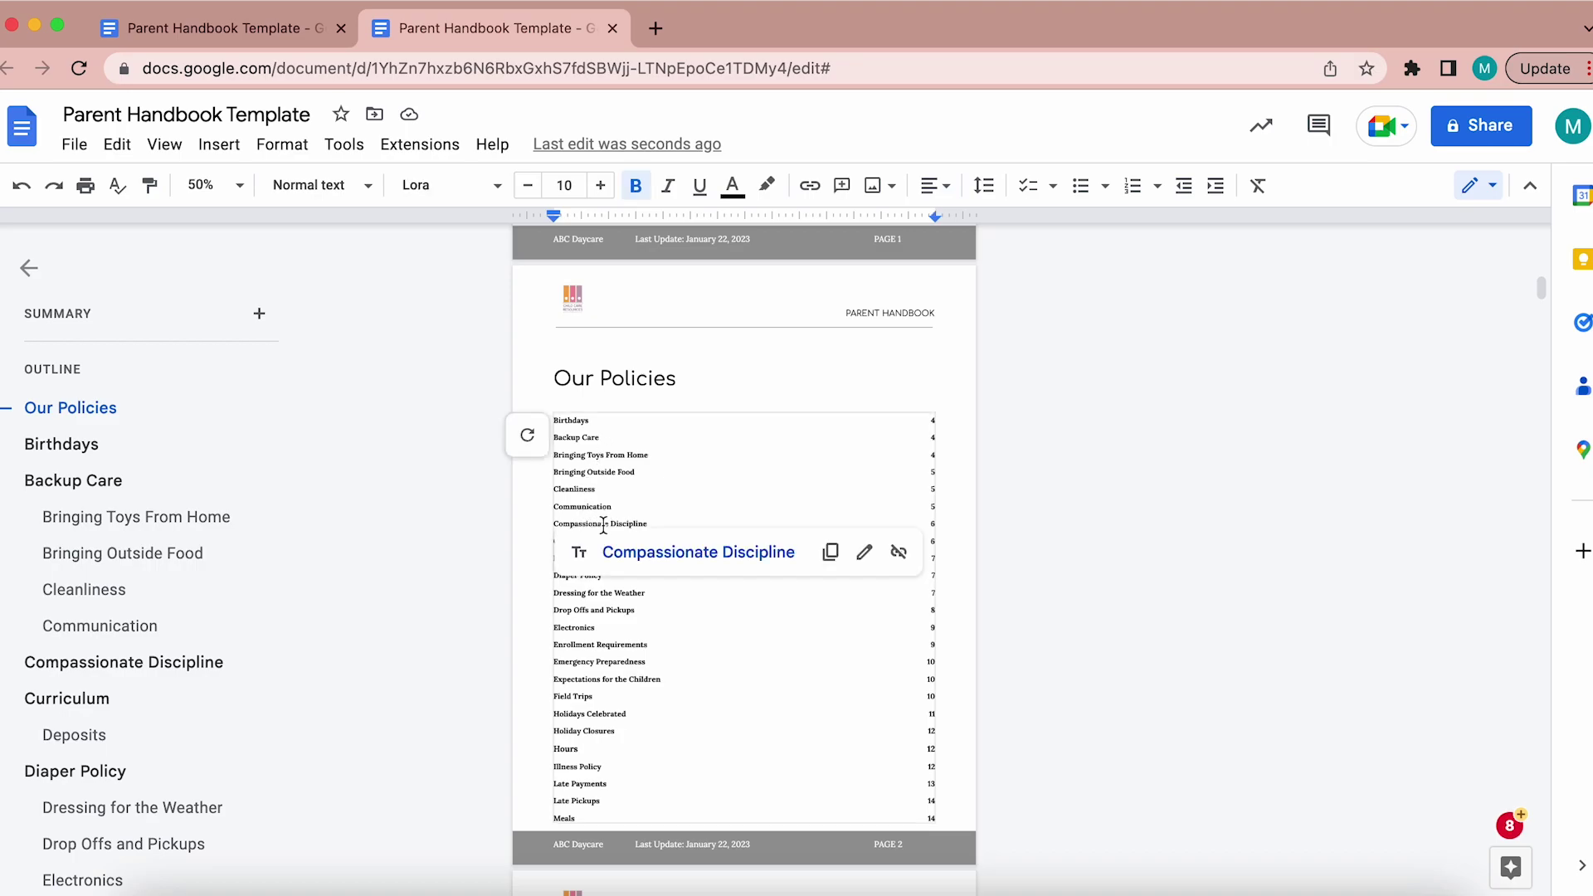
pyautogui.click(662, 553)
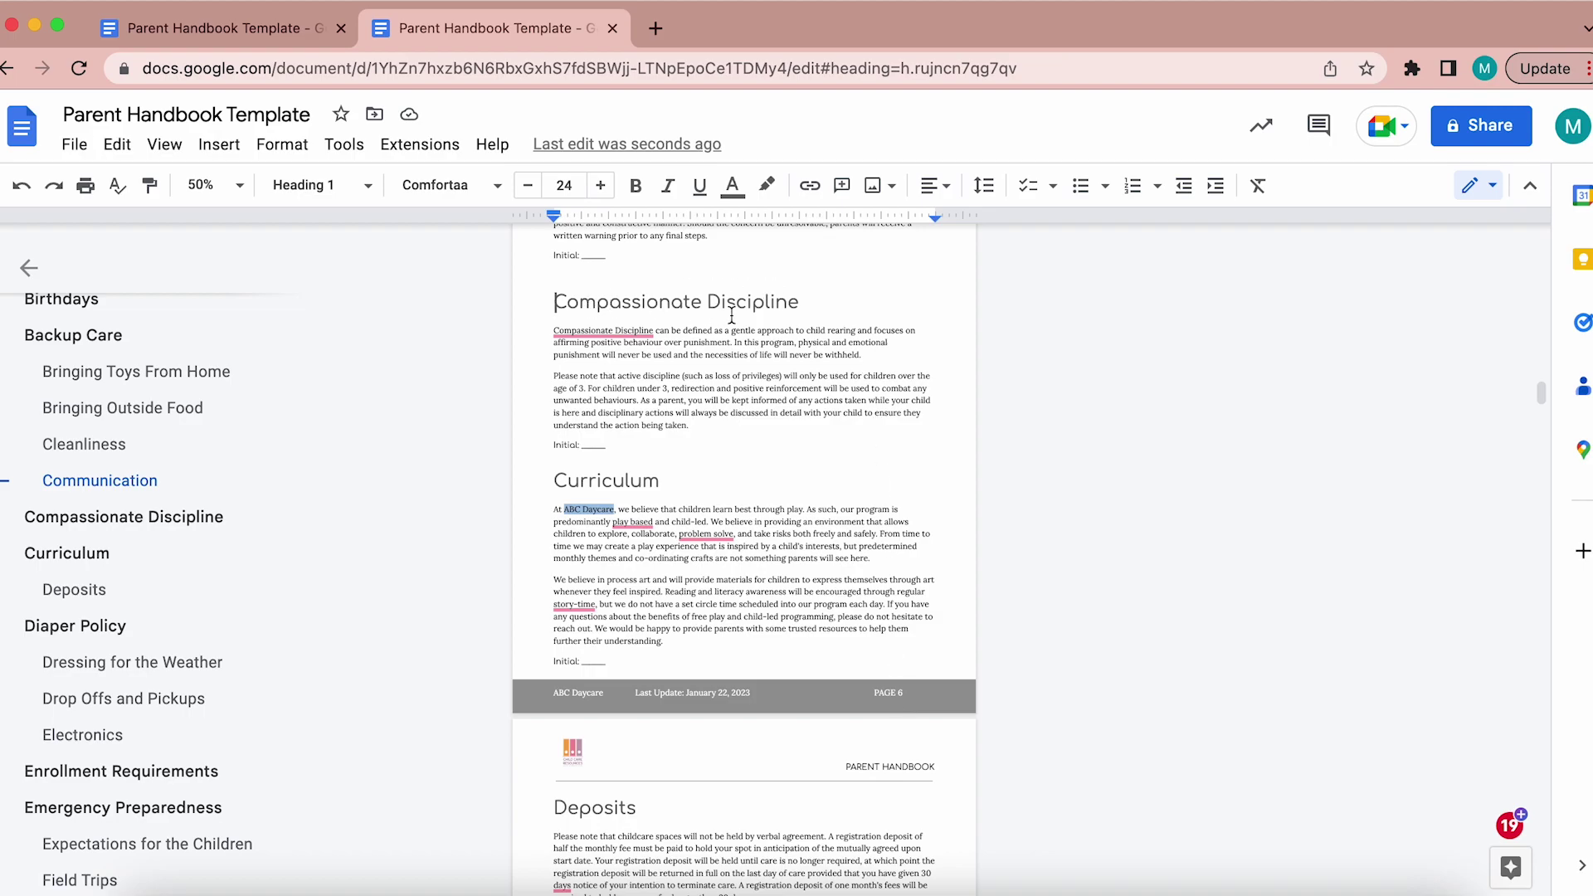
pyautogui.scroll(1, 710, 349)
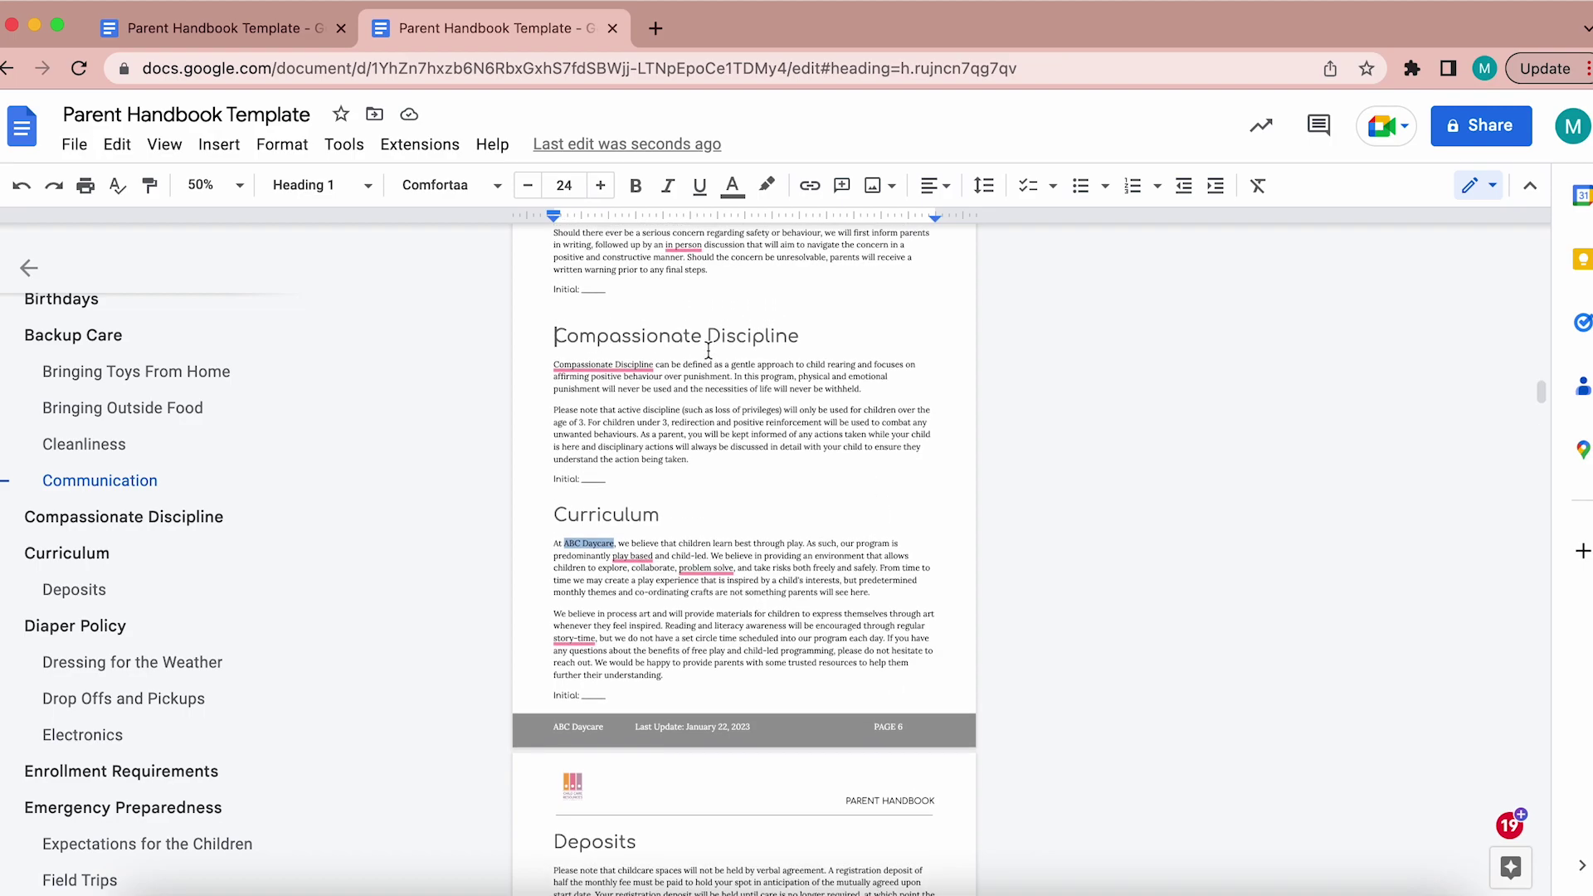
# Look through the table of contents and the policy sections from Birthdays to Diaper Policy for highlighted placeholder text.
pyautogui.scroll(20, 709, 350)
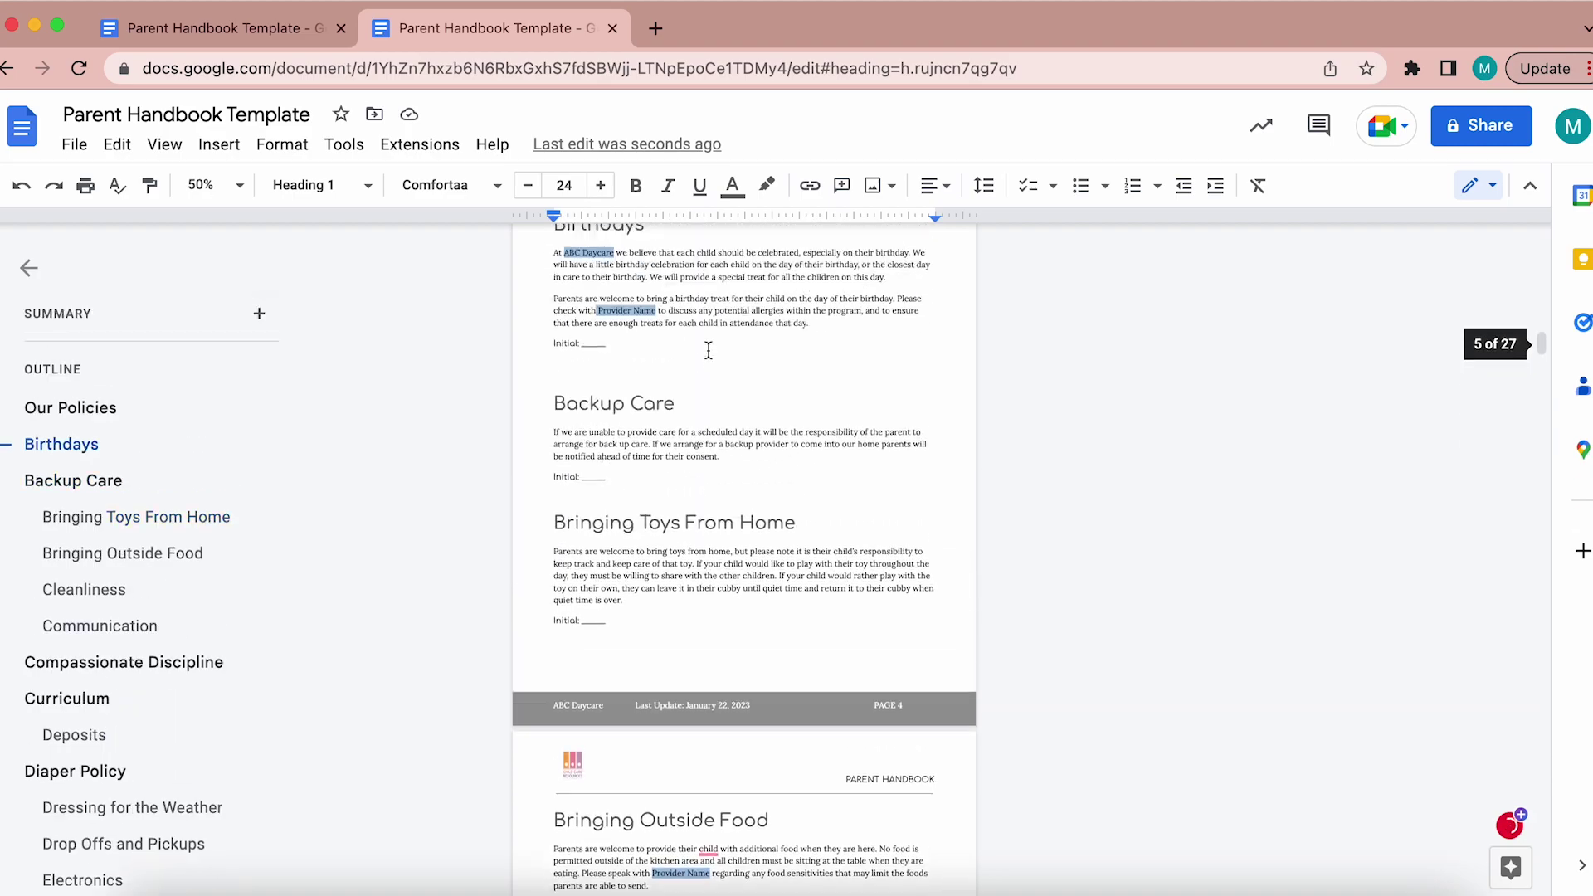
pyautogui.scroll(2, 709, 351)
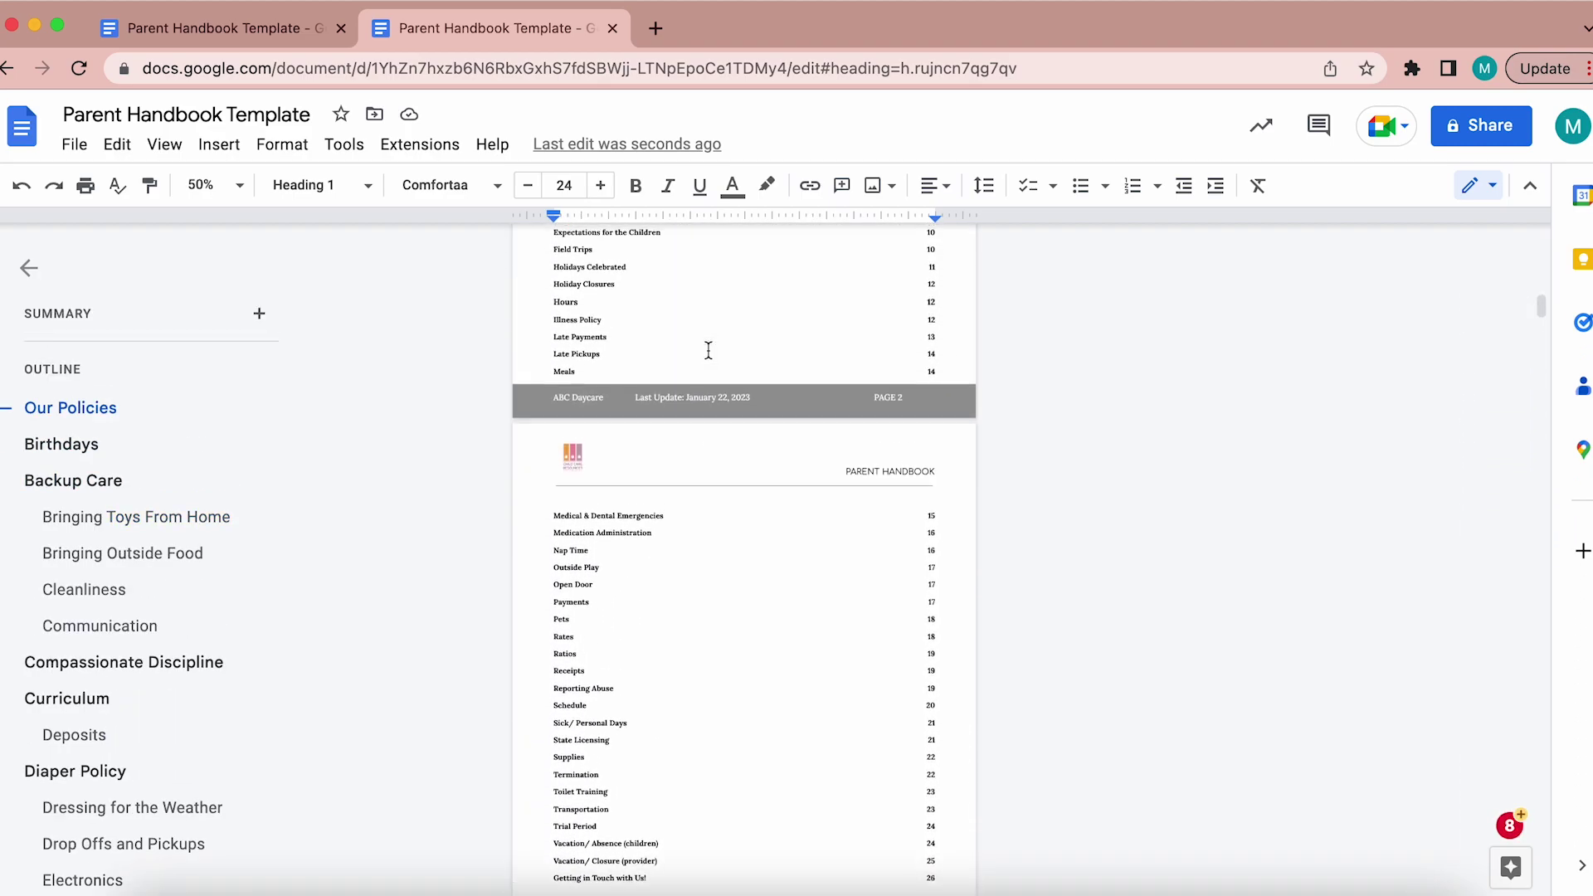
pyautogui.scroll(-10, 708, 350)
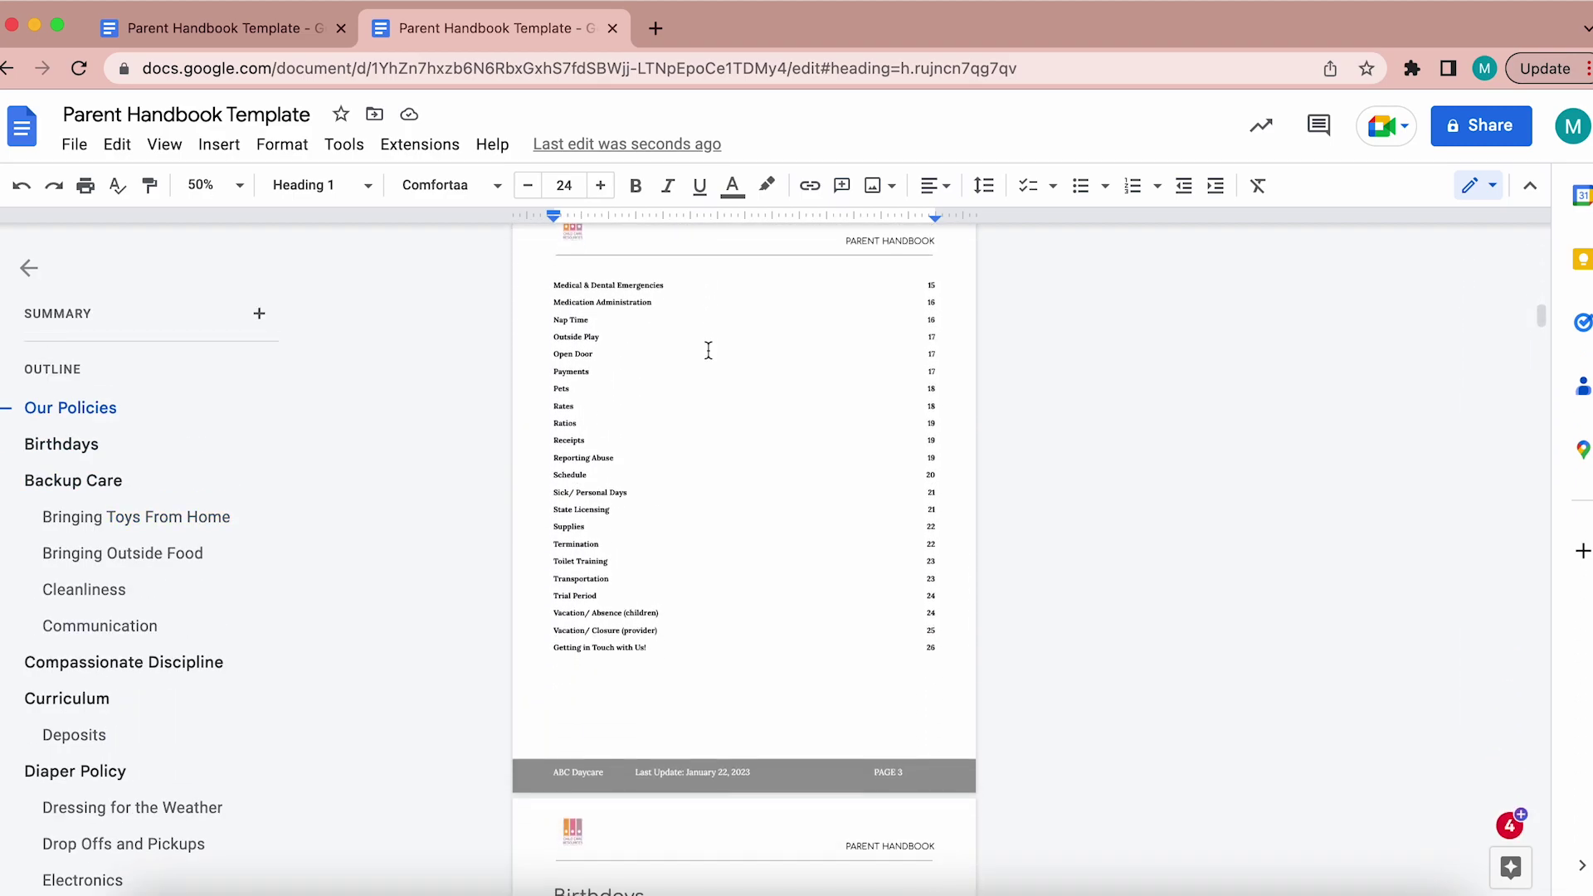
pyautogui.scroll(-9, 709, 351)
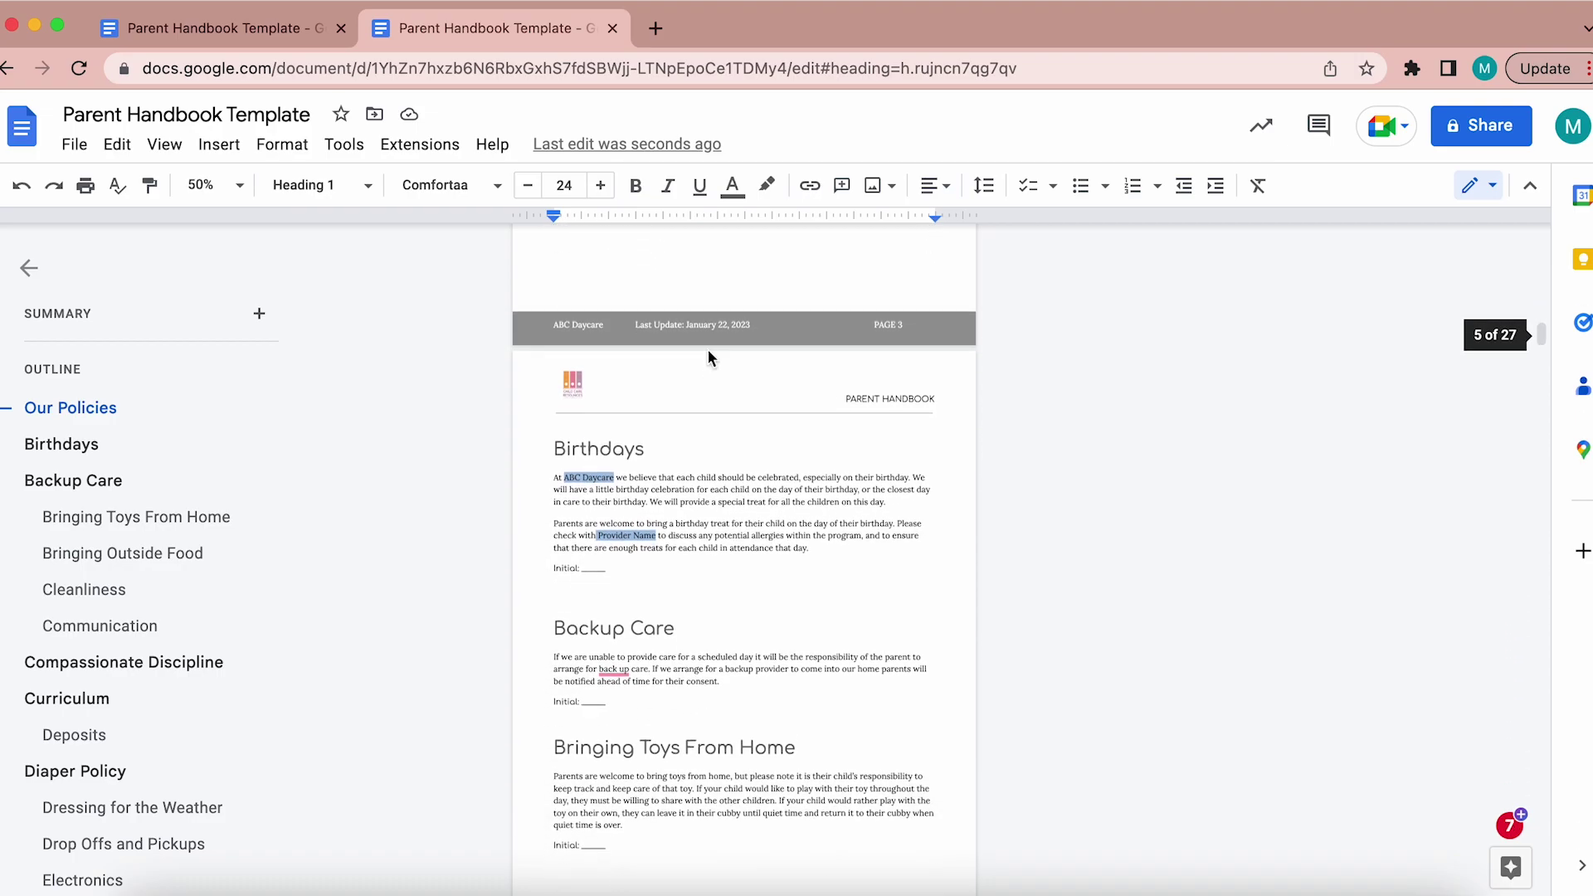
pyautogui.scroll(-10, 708, 350)
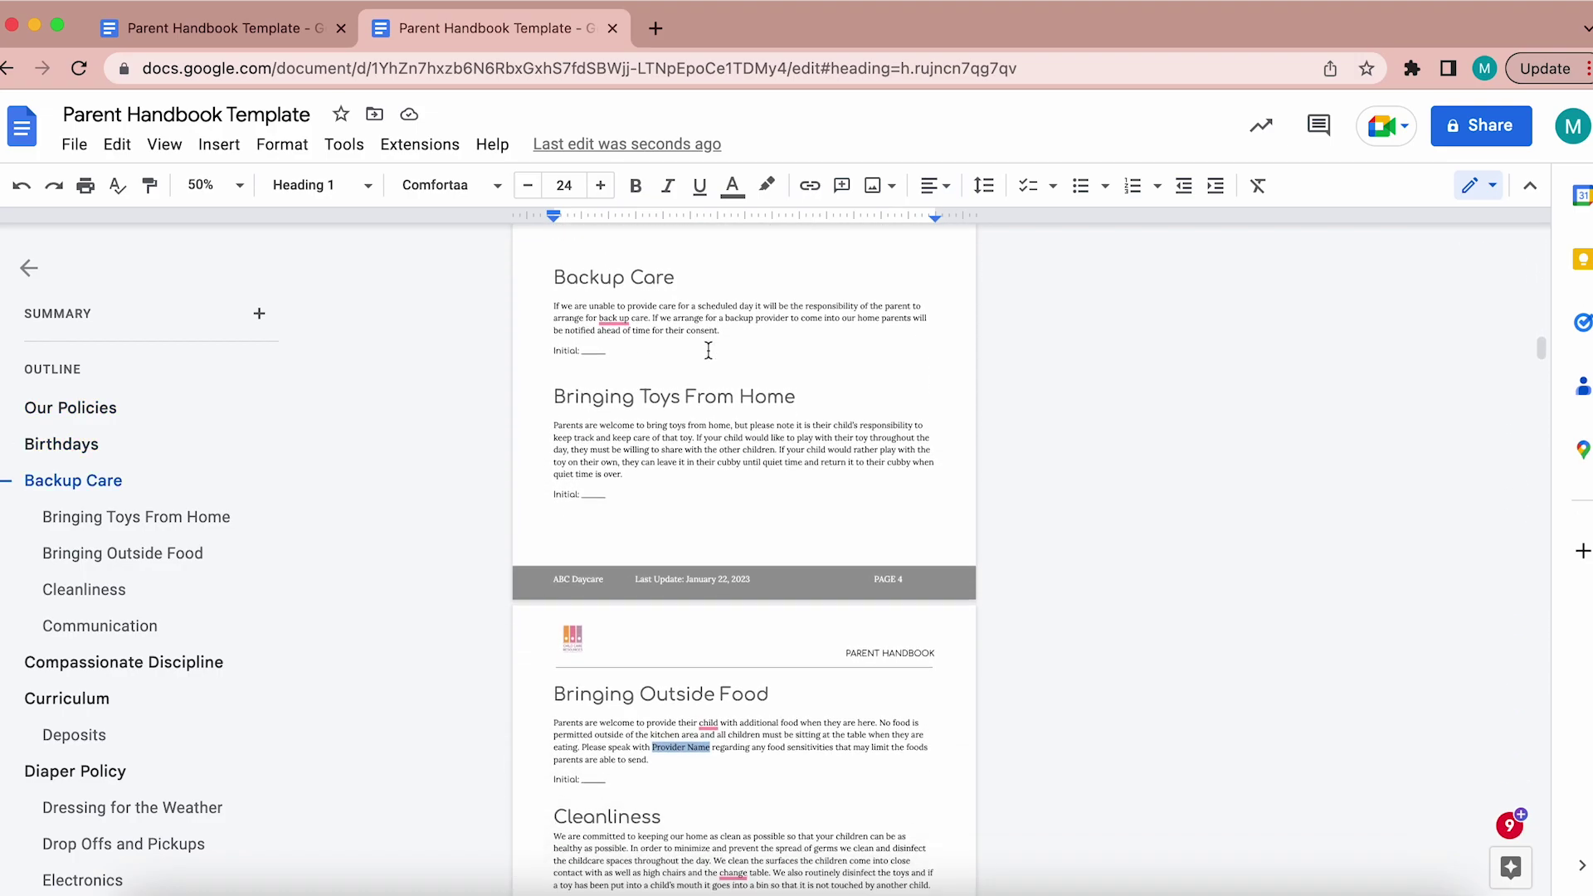
pyautogui.scroll(-3, 709, 350)
pyautogui.scroll(-3, 708, 350)
pyautogui.scroll(-15, 709, 350)
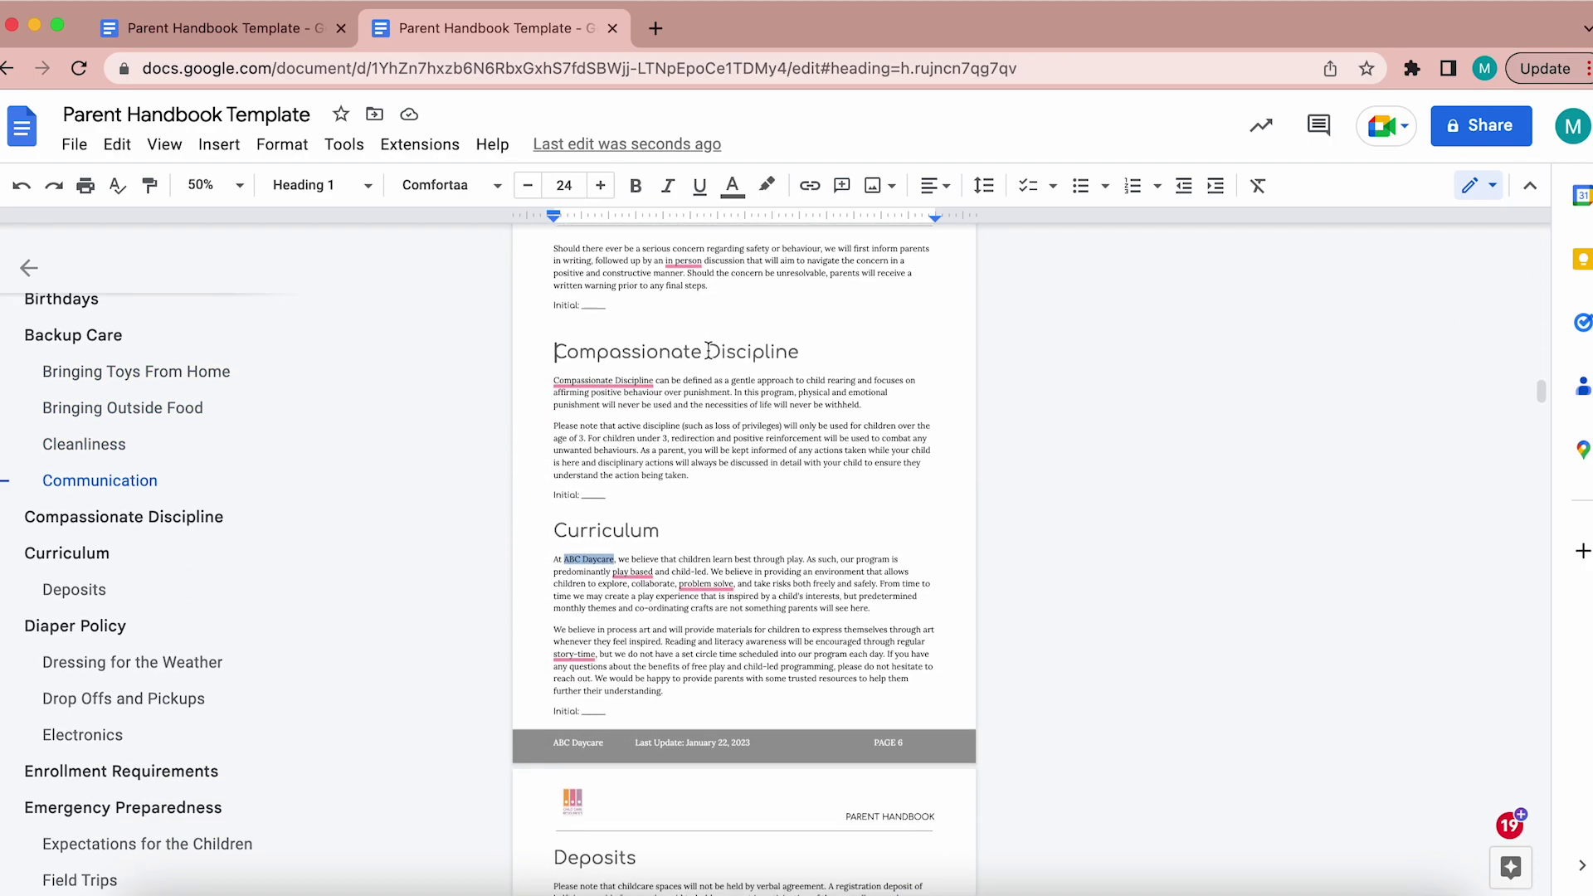
pyautogui.scroll(-4, 708, 350)
pyautogui.scroll(-18, 709, 351)
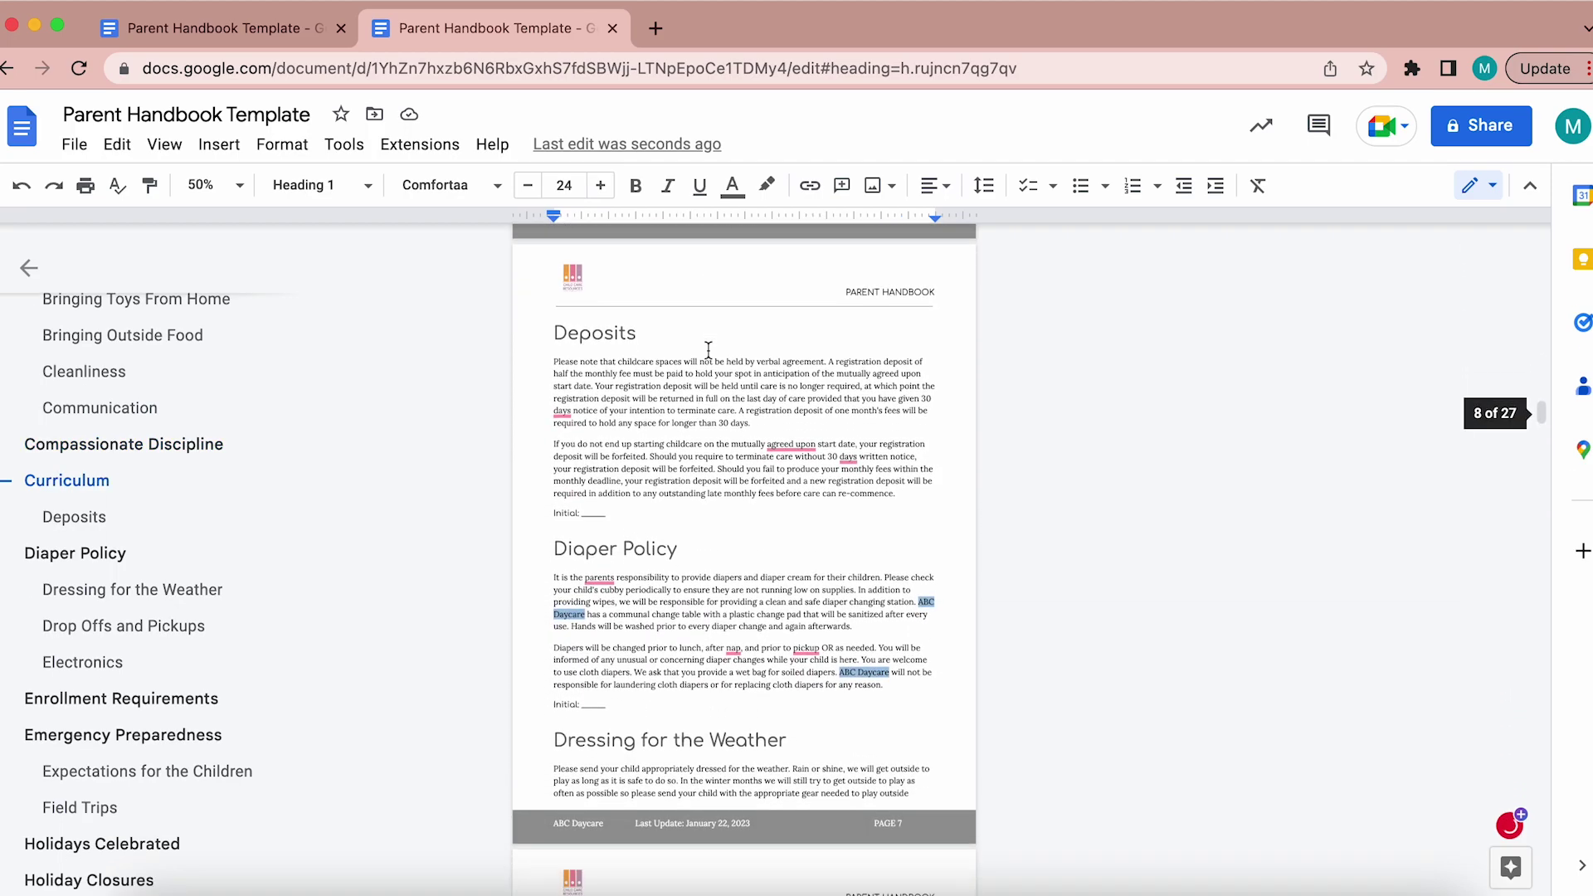
# Look through the policy sections from Deposits to Illness Policy for links that point to other sections.
pyautogui.scroll(-4, 709, 350)
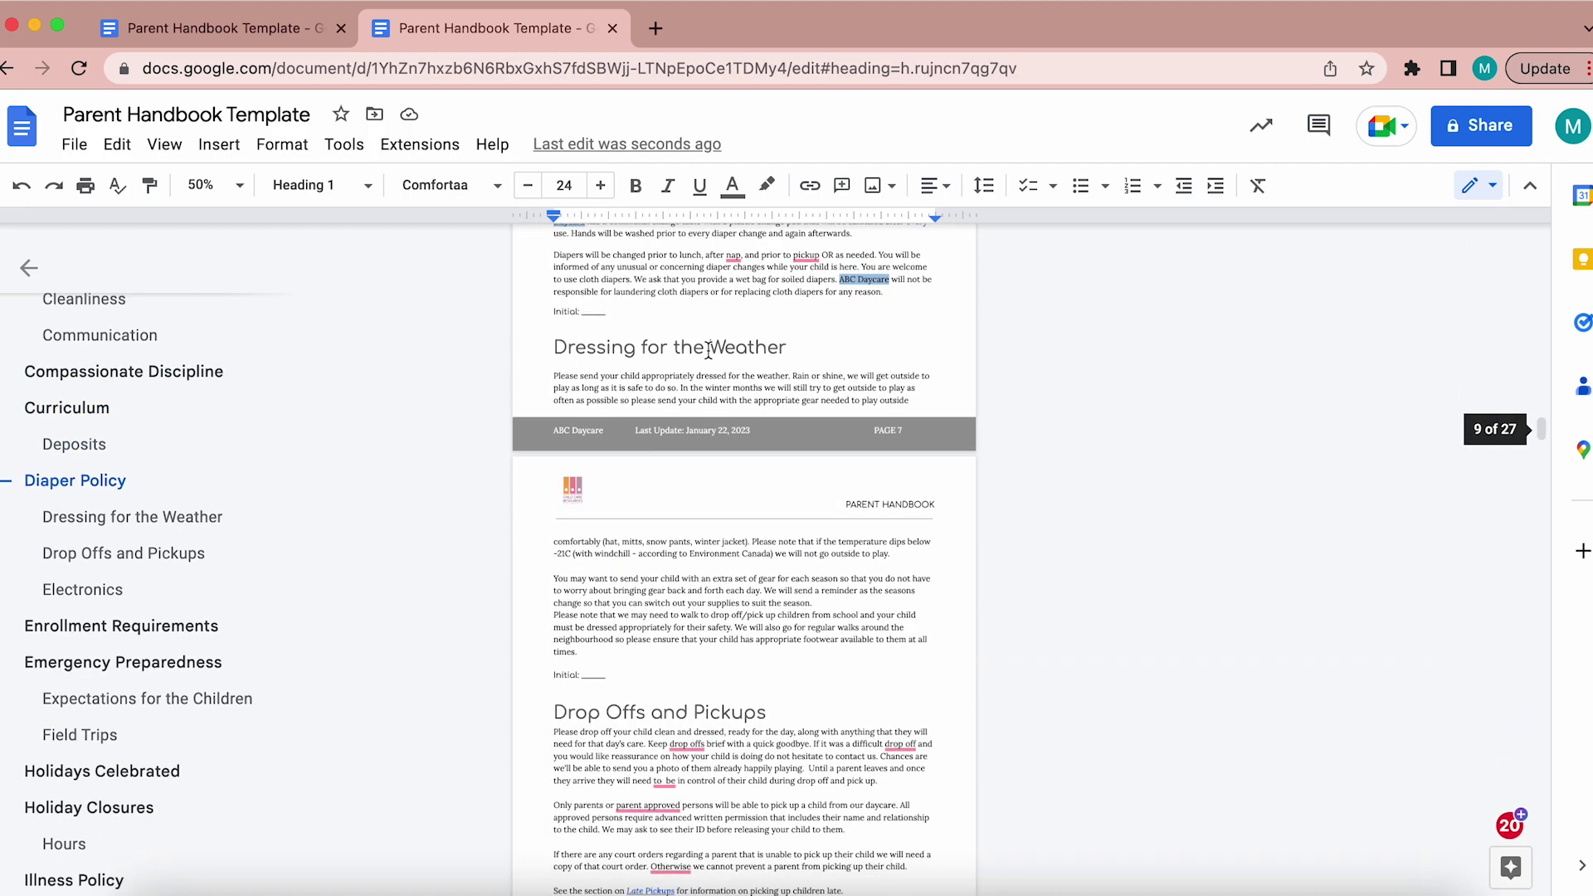
pyautogui.scroll(-6, 709, 350)
pyautogui.scroll(-14, 708, 350)
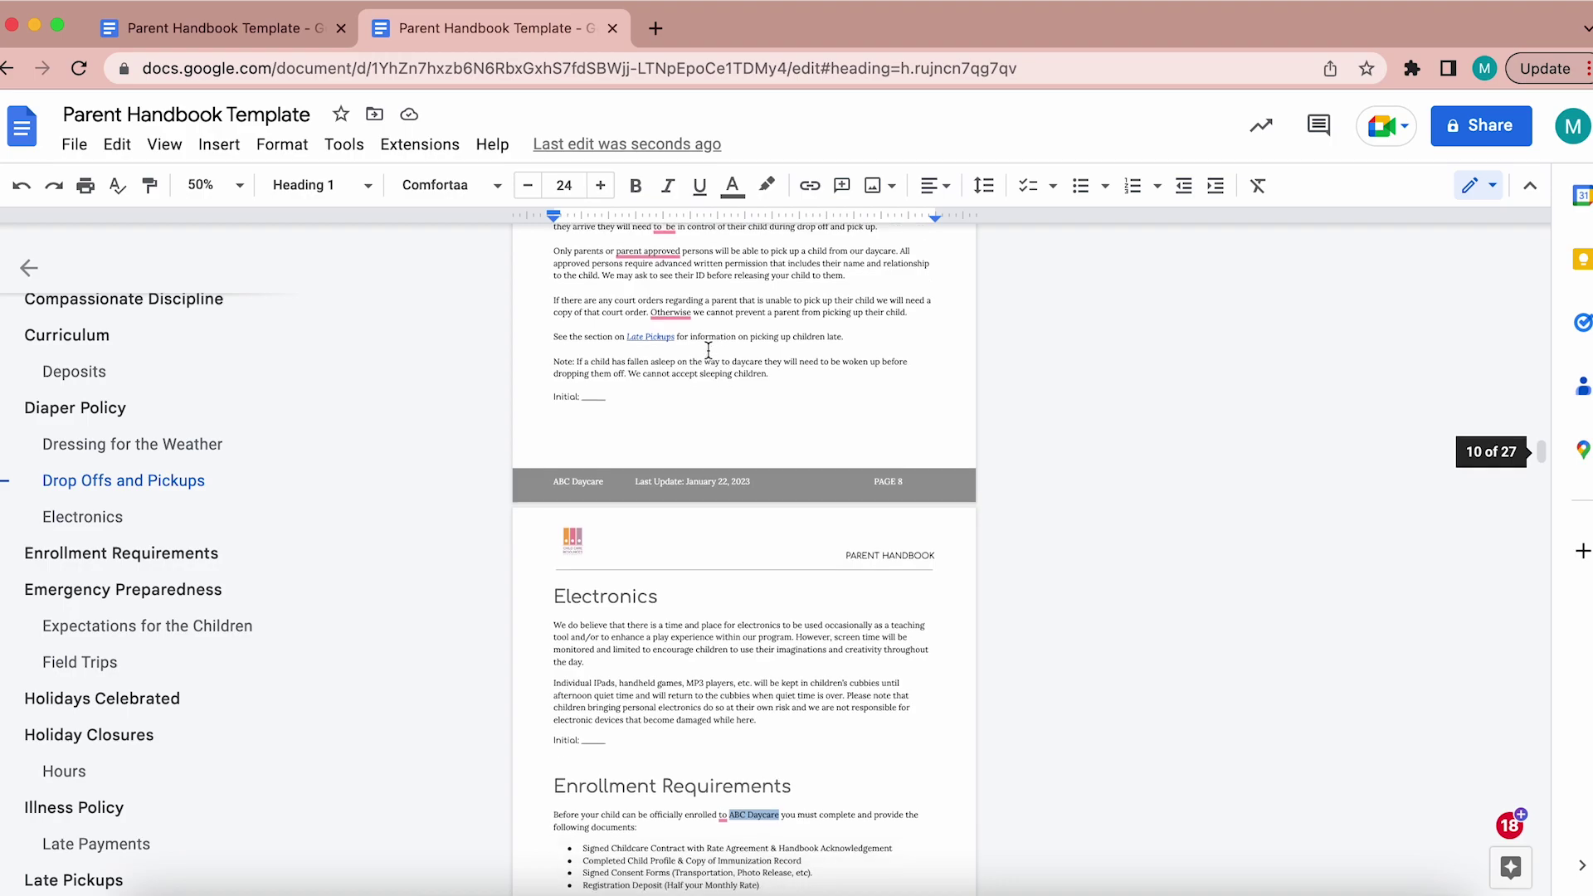
pyautogui.scroll(-2, 708, 350)
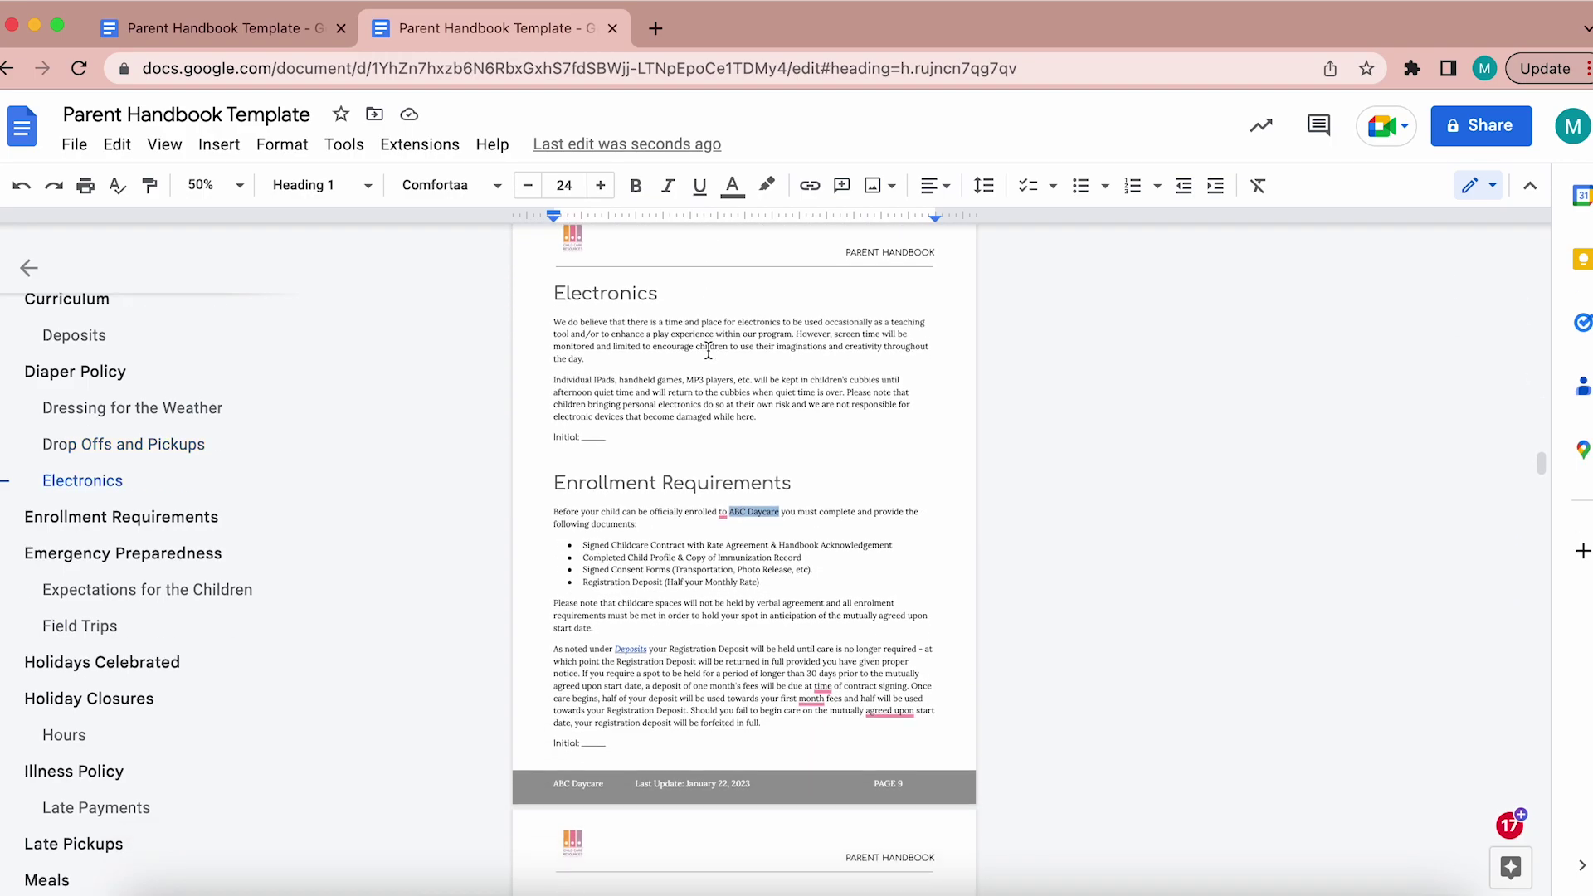
pyautogui.scroll(-5, 708, 350)
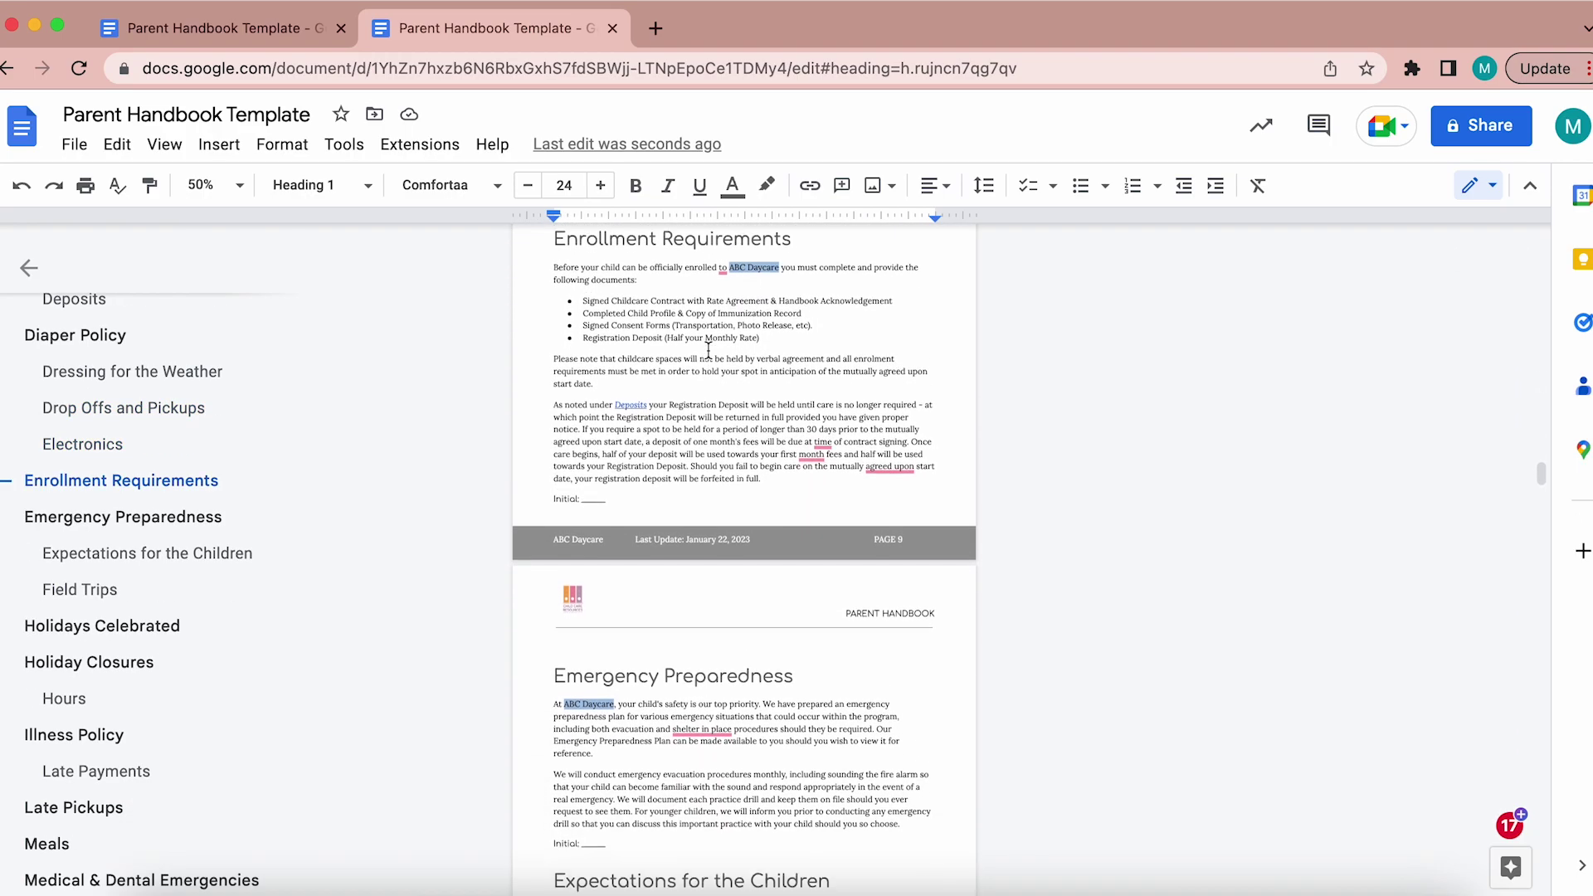
pyautogui.scroll(-1, 708, 351)
pyautogui.scroll(-1, 708, 351)
pyautogui.scroll(-15, 708, 350)
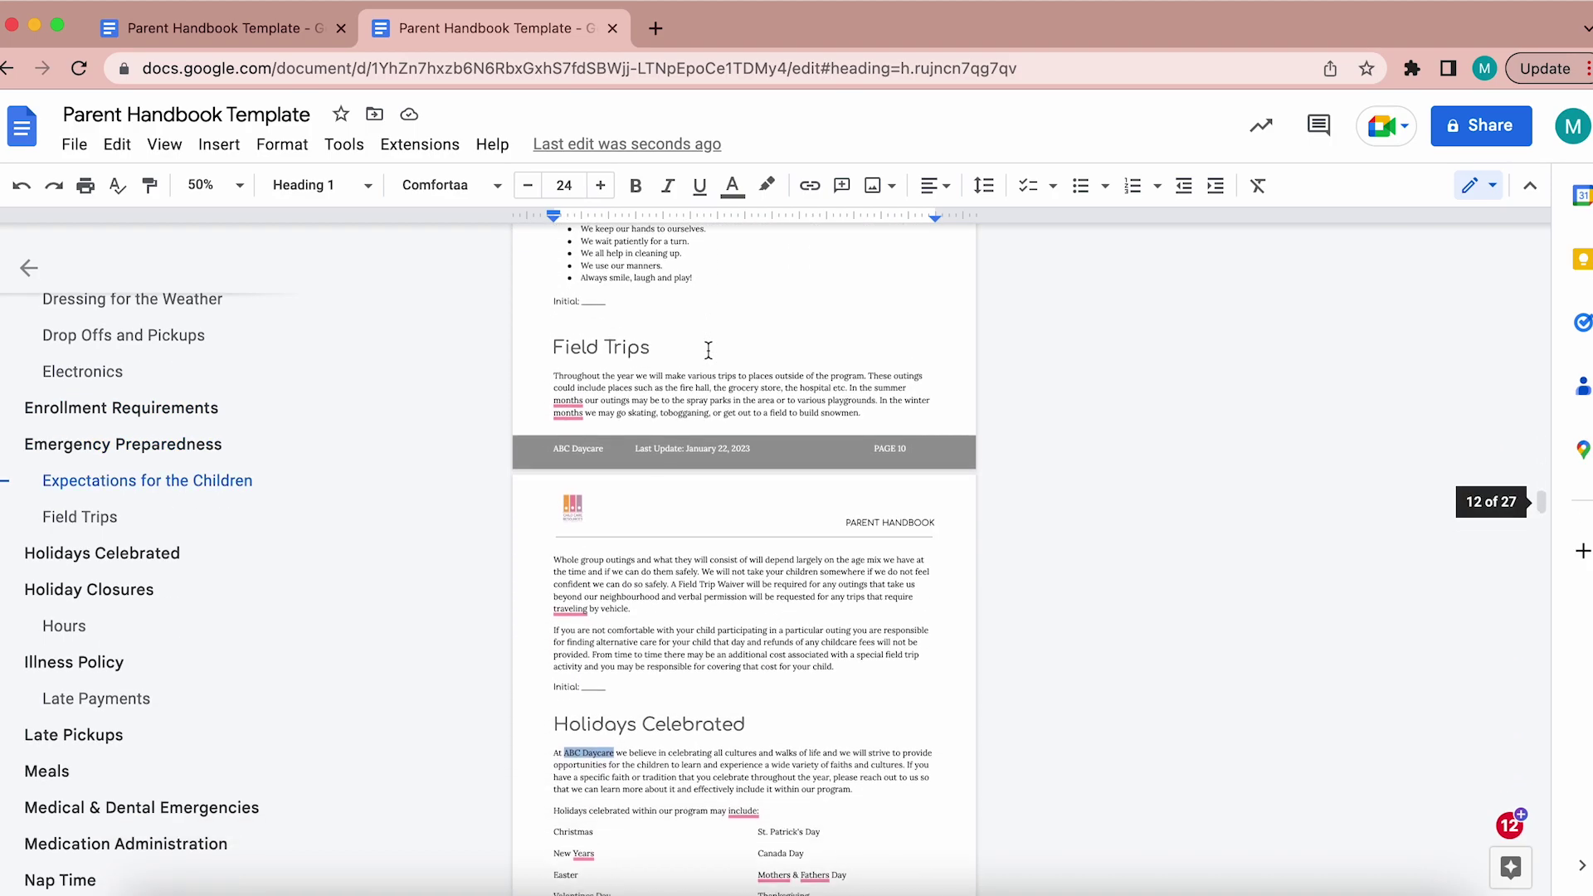
pyautogui.scroll(-10, 709, 350)
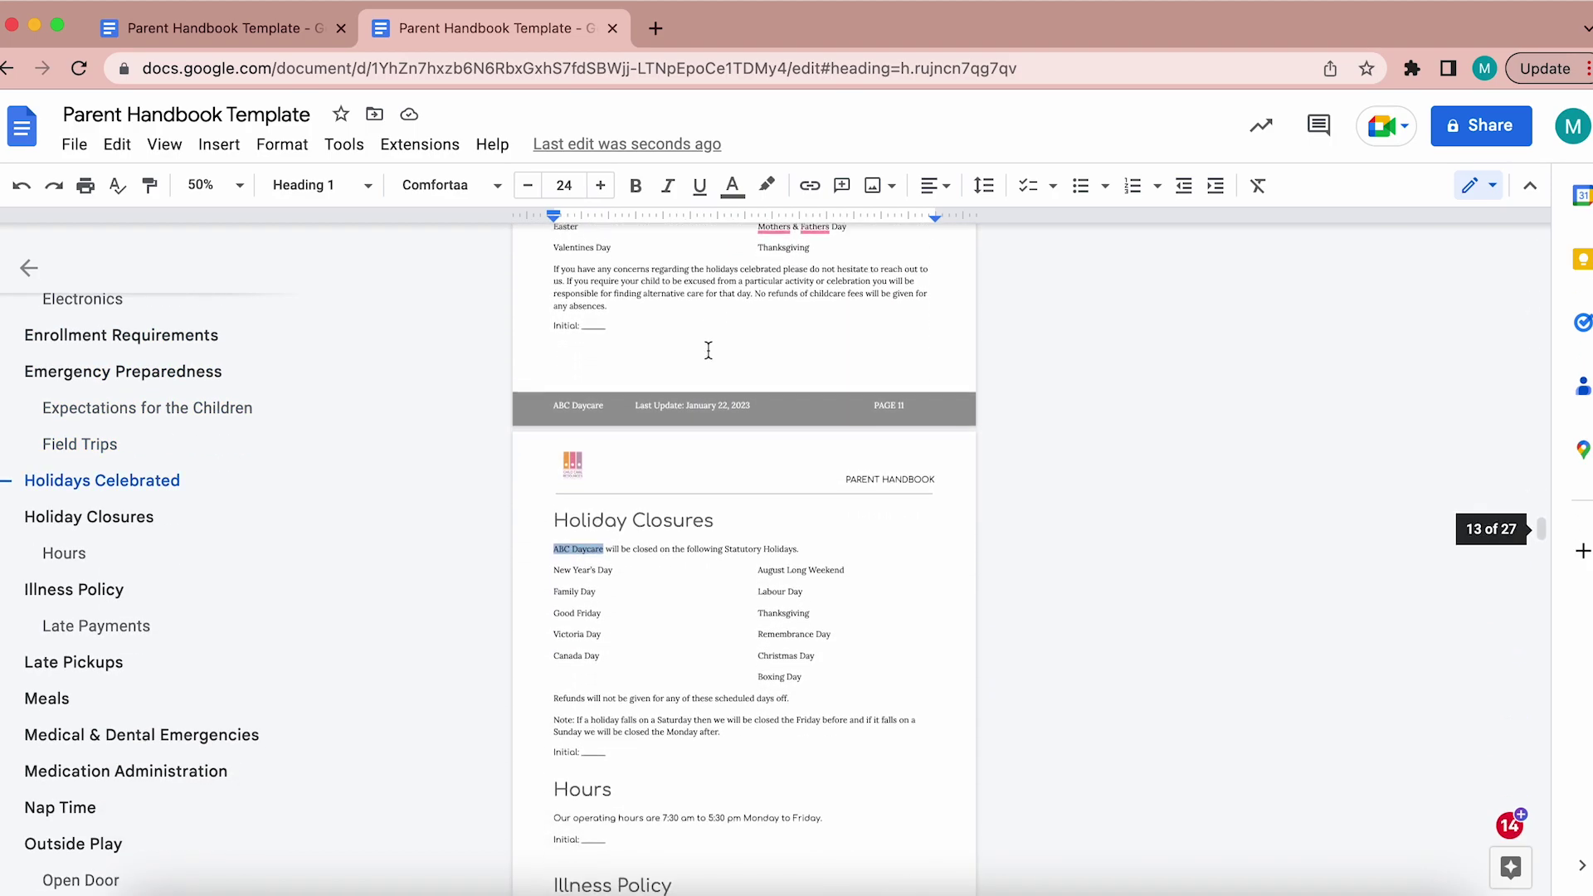
pyautogui.scroll(-6, 709, 350)
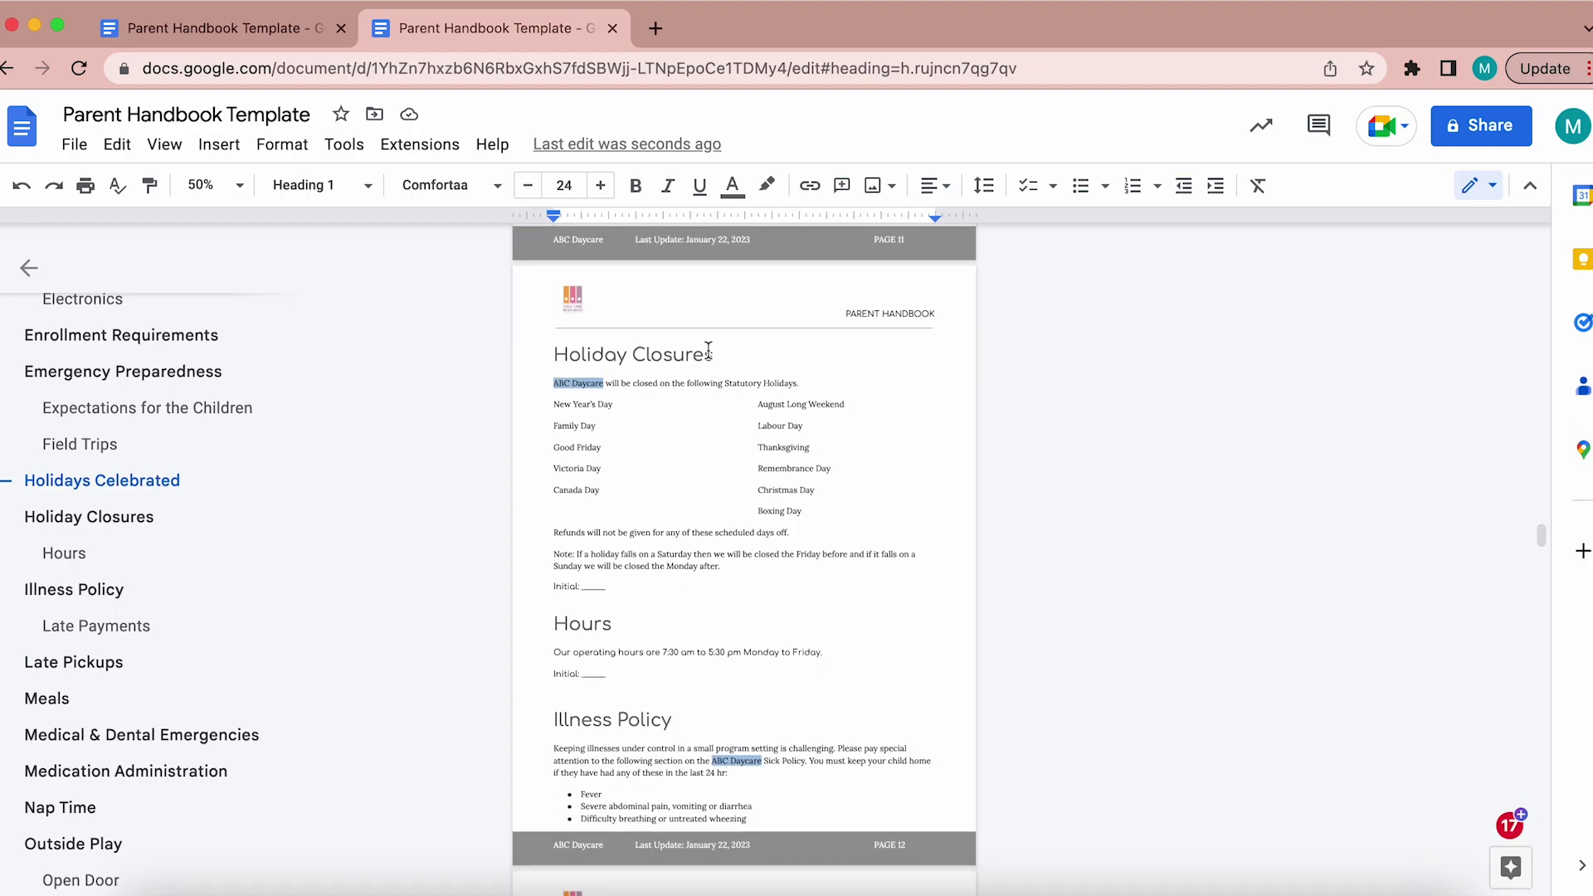
pyautogui.scroll(-4, 708, 350)
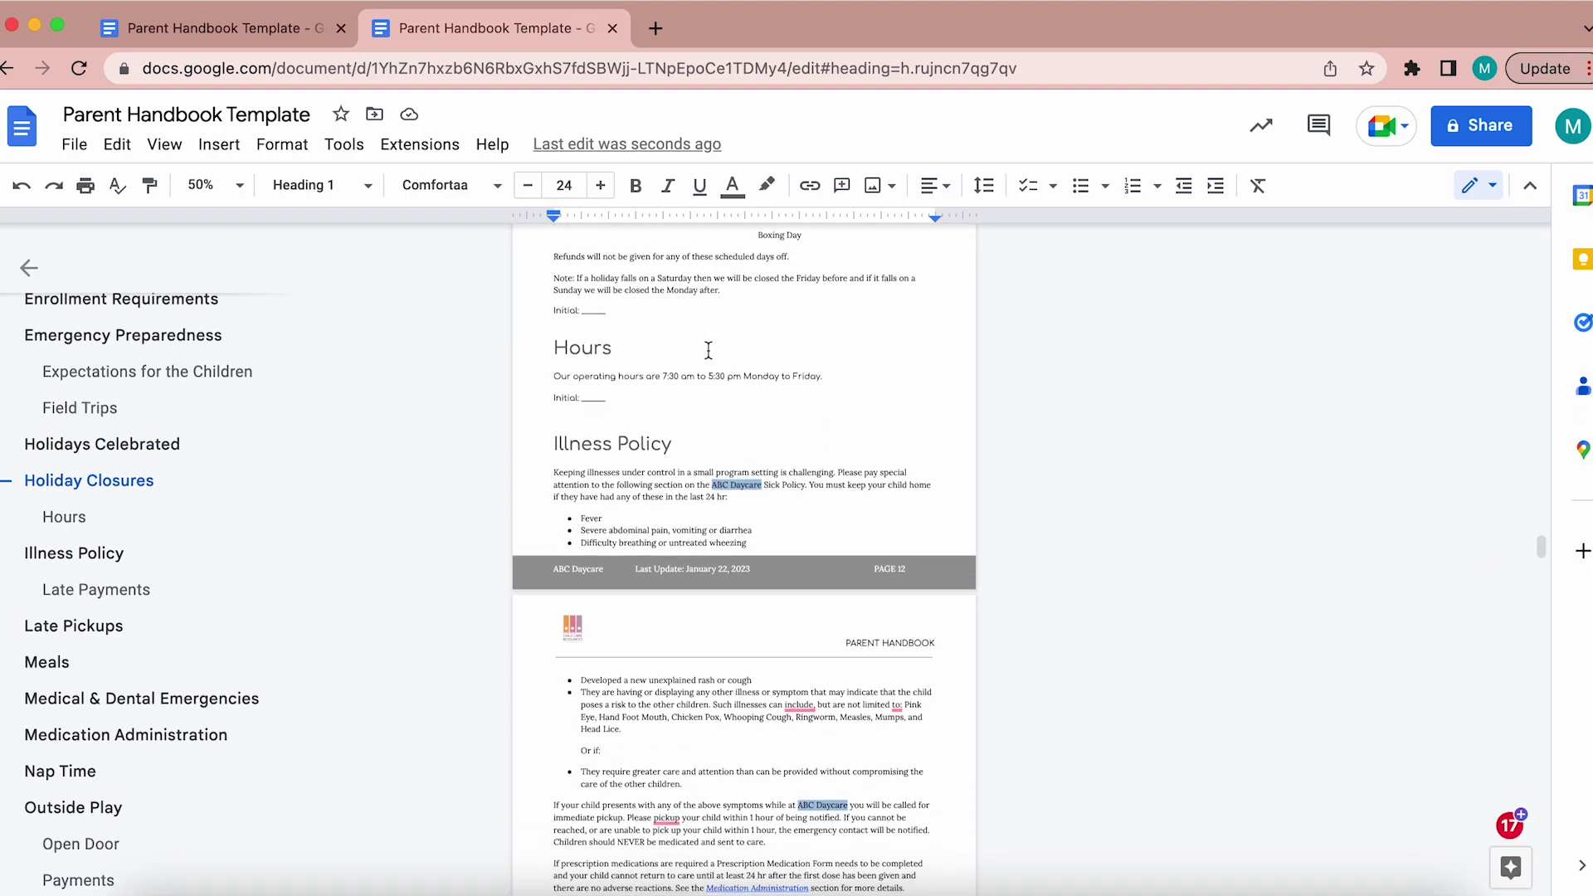
pyautogui.scroll(-11, 709, 350)
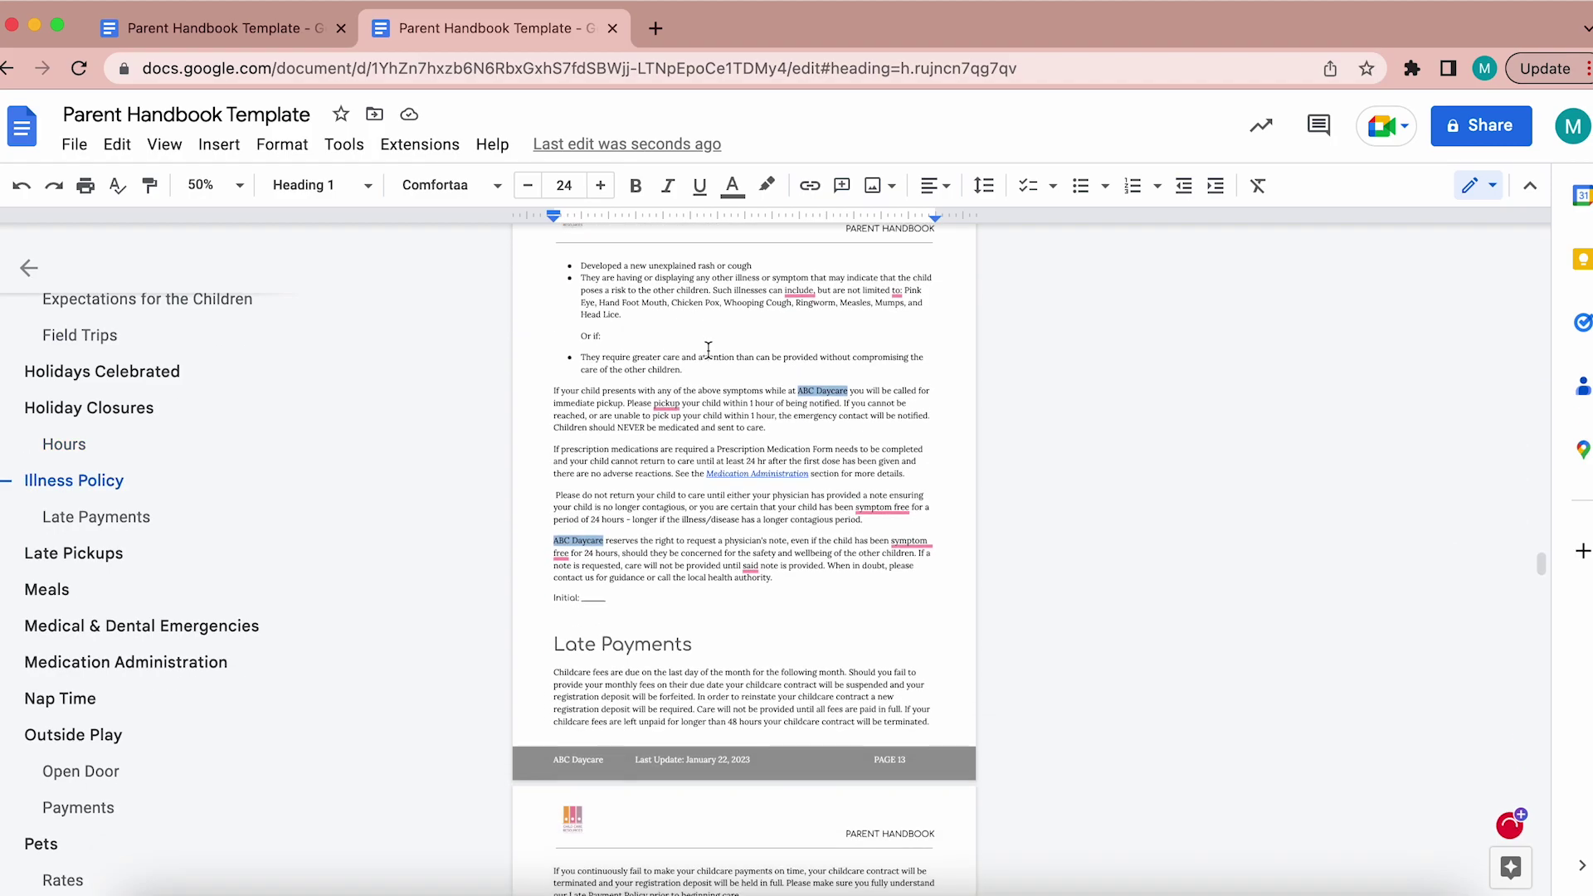
# Relink the "Medication Administration" text in the Illness Policy section to the document's Medication Administration heading.
pyautogui.click(809, 475)
pyautogui.moveTo(809, 474); pyautogui.dragTo(704, 473)
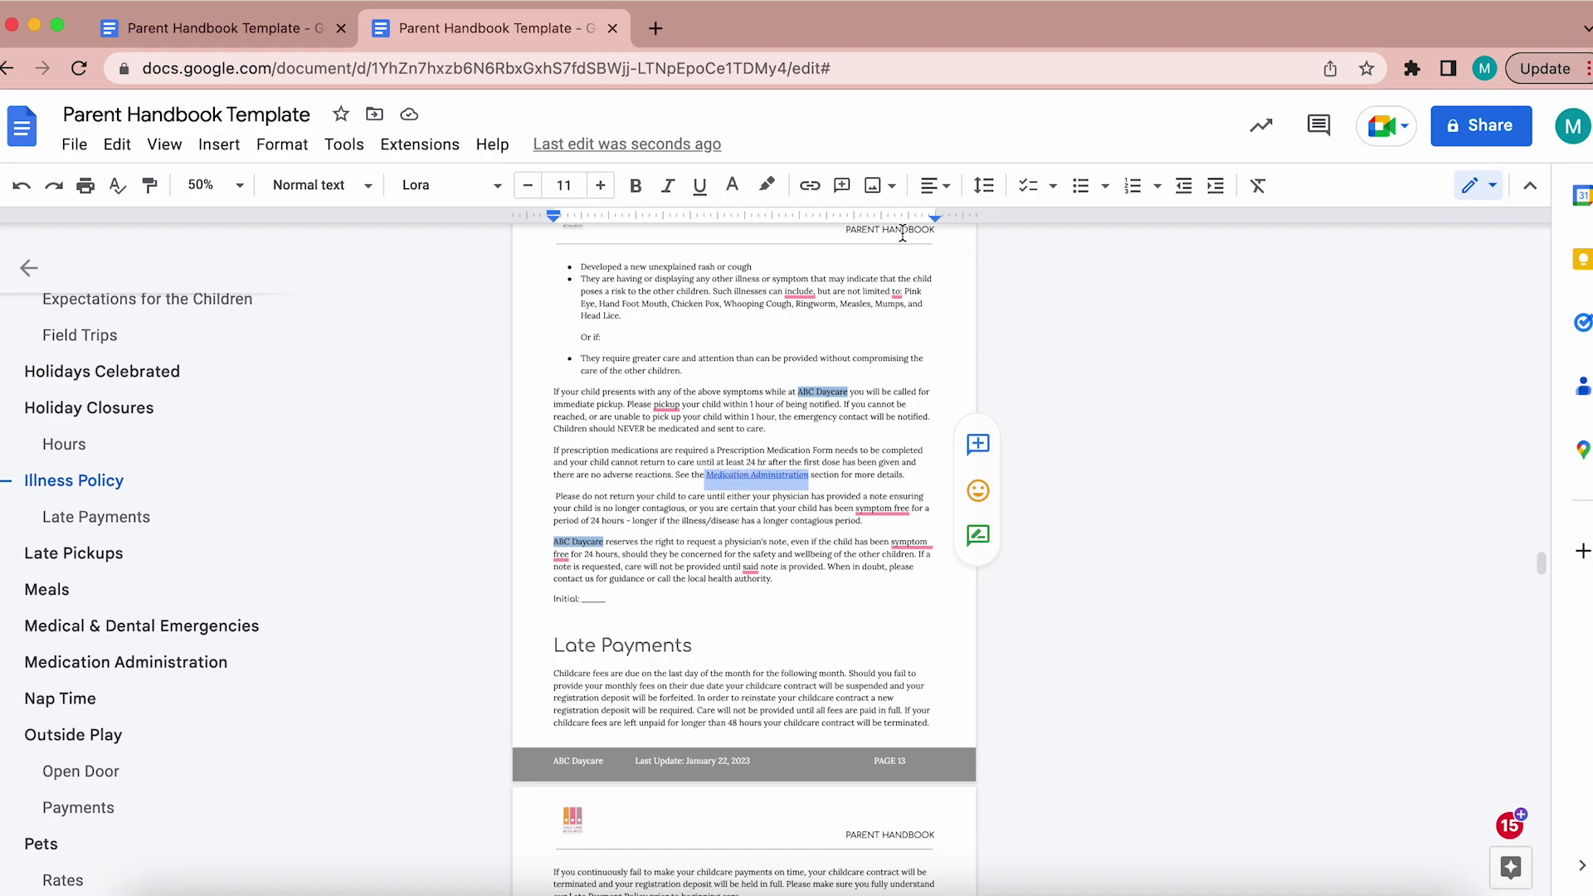
pyautogui.click(809, 186)
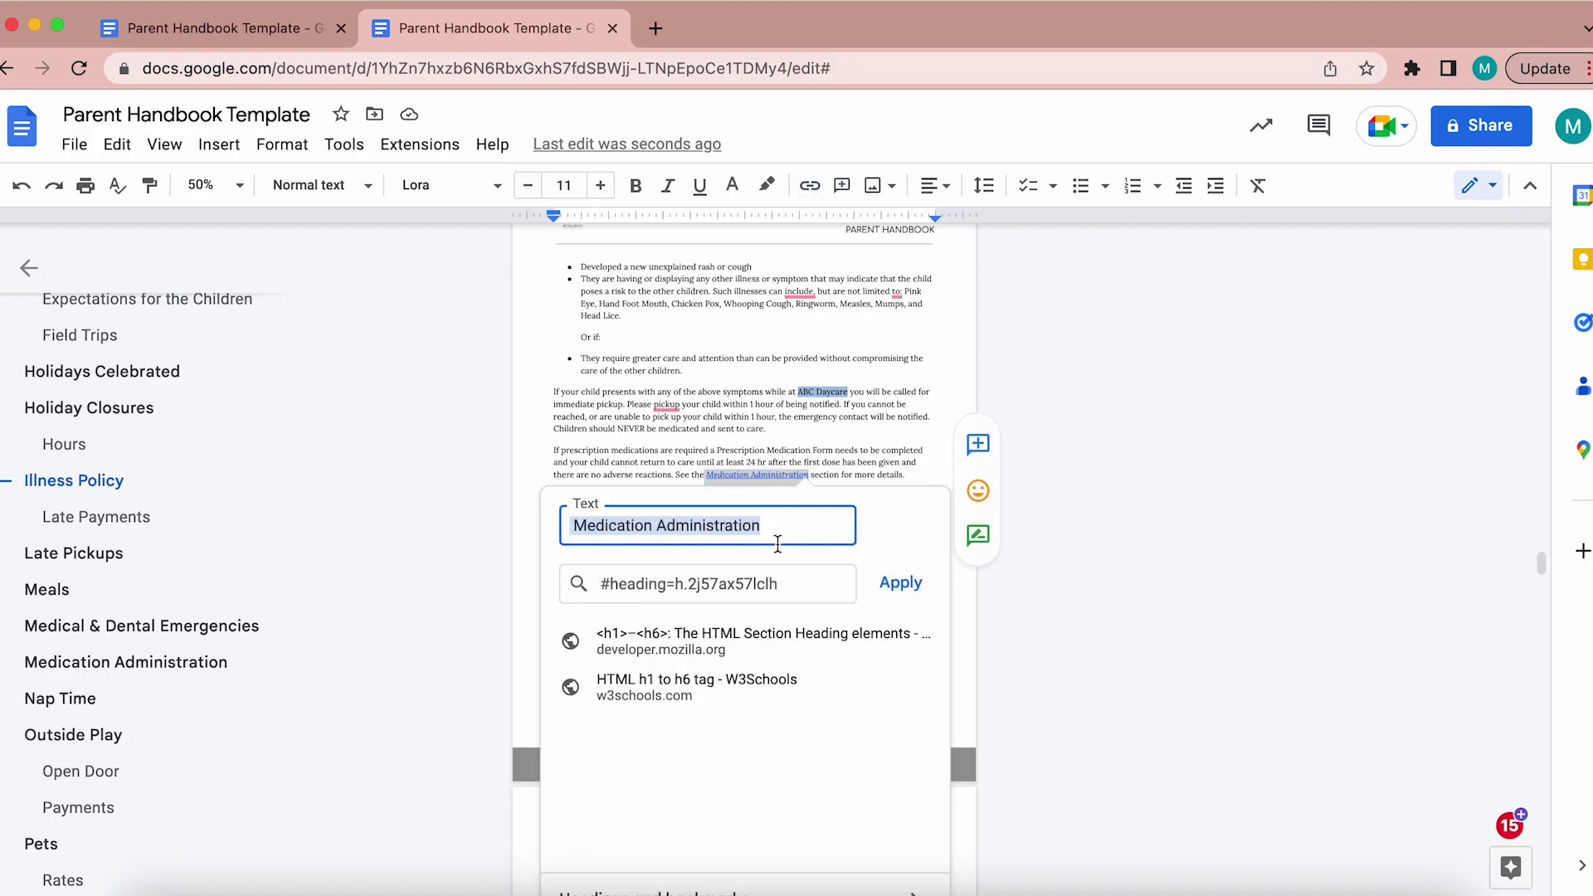
pyautogui.click(579, 586)
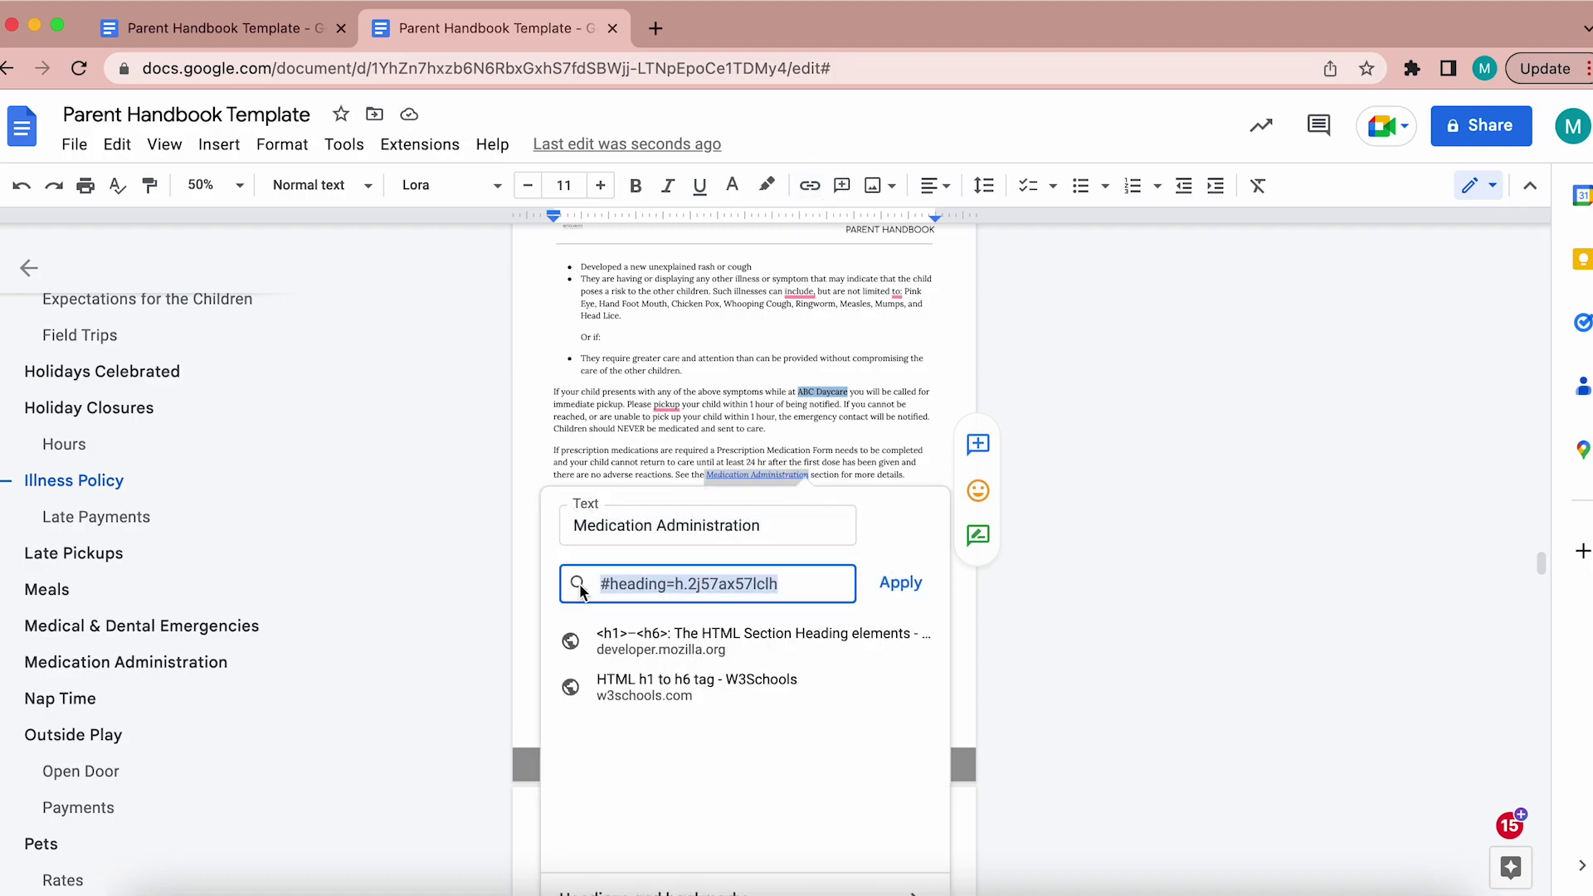
pyautogui.write('med')
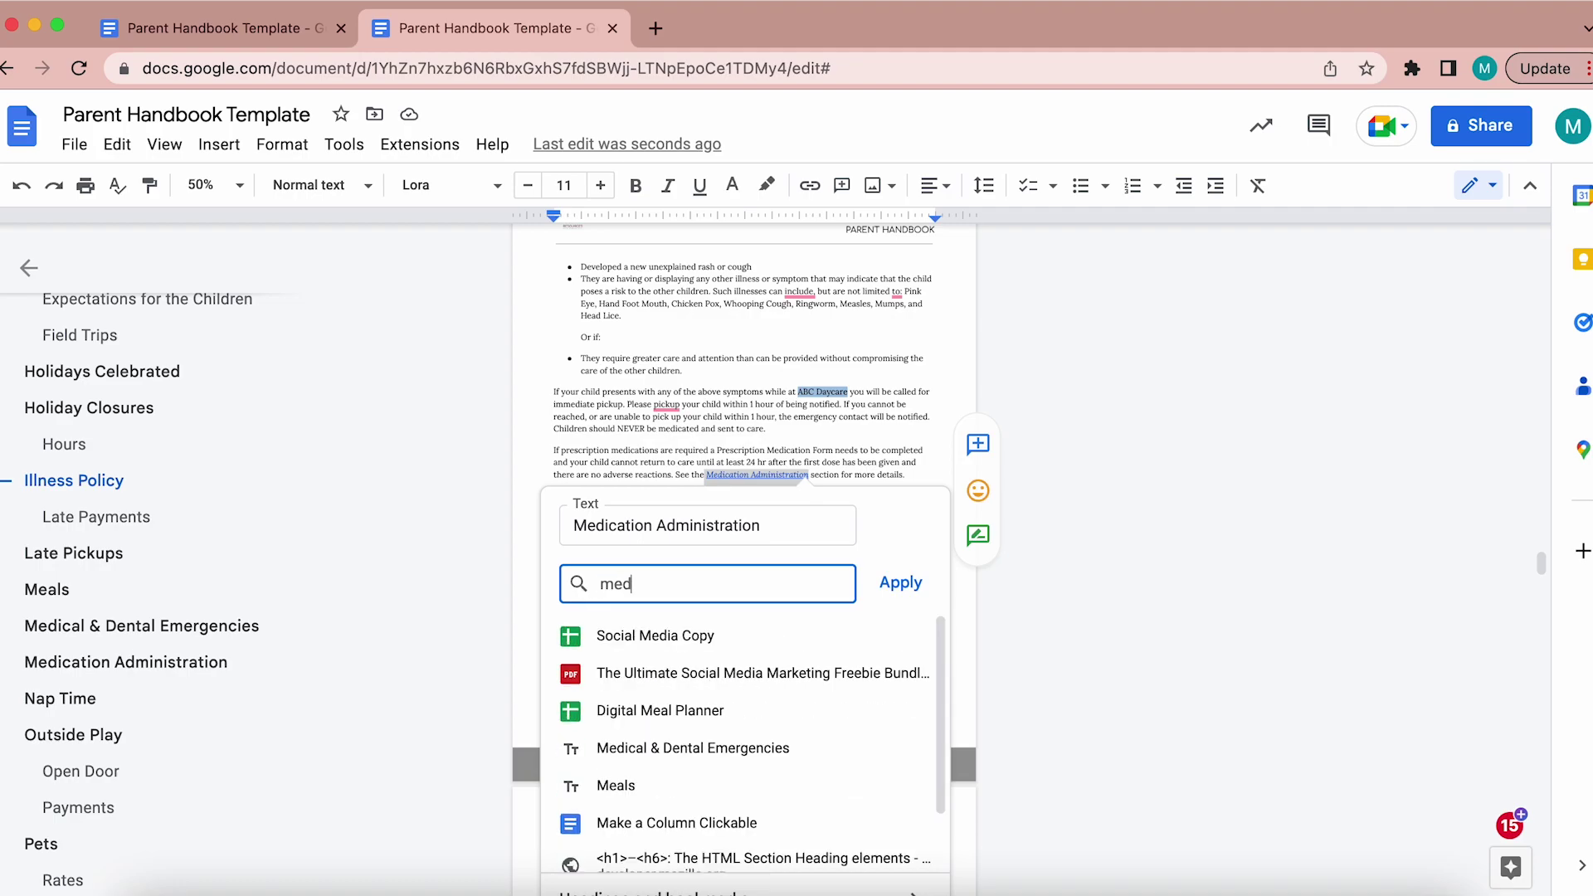
pyautogui.write('icat')
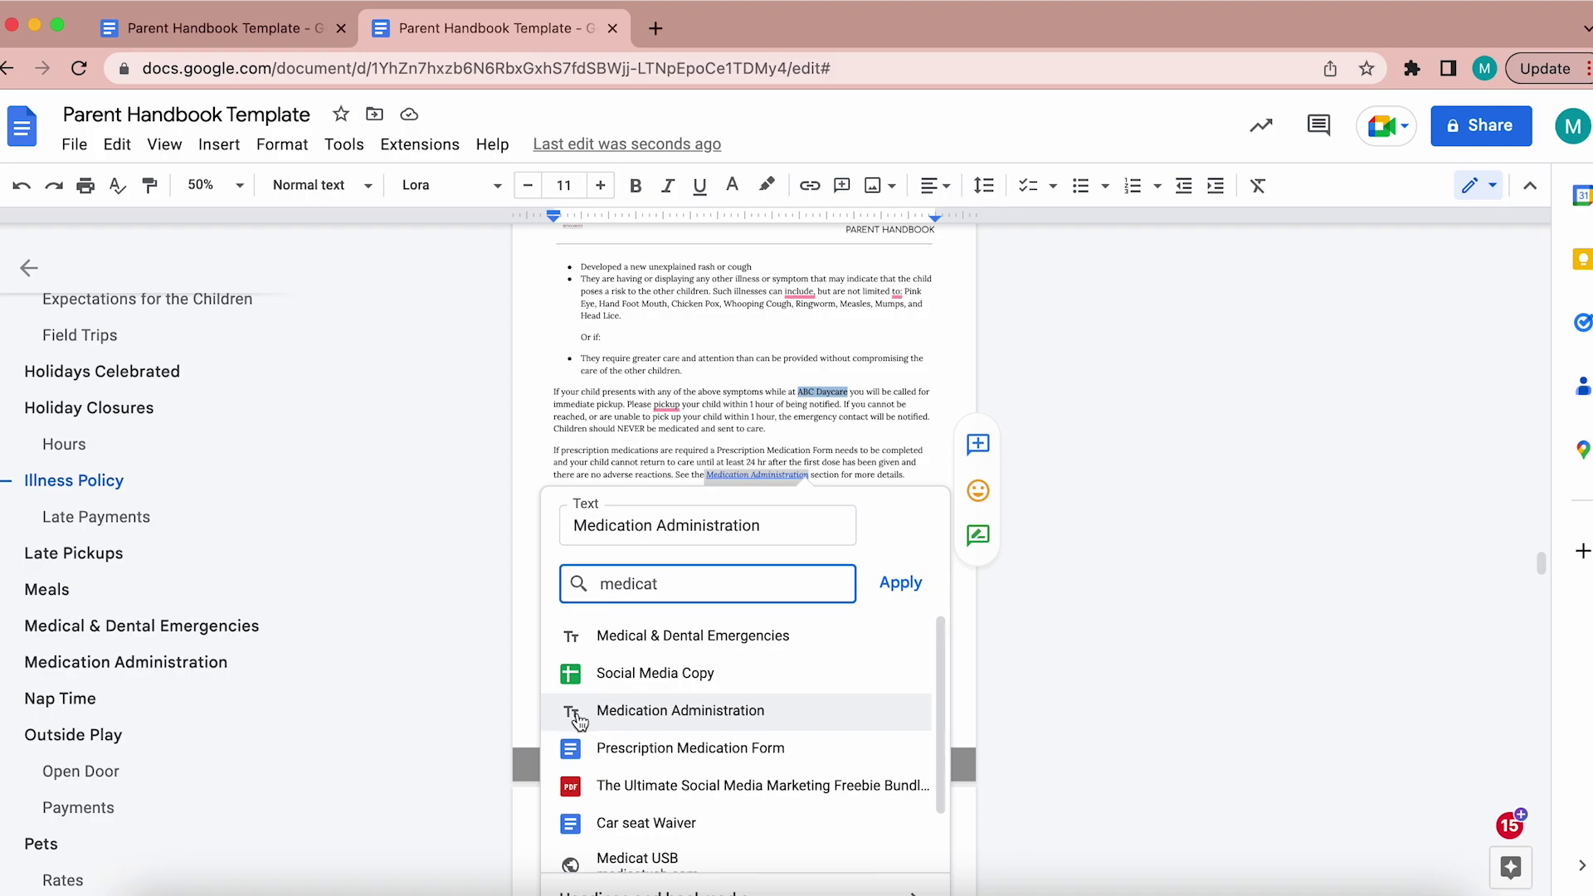
pyautogui.click(663, 716)
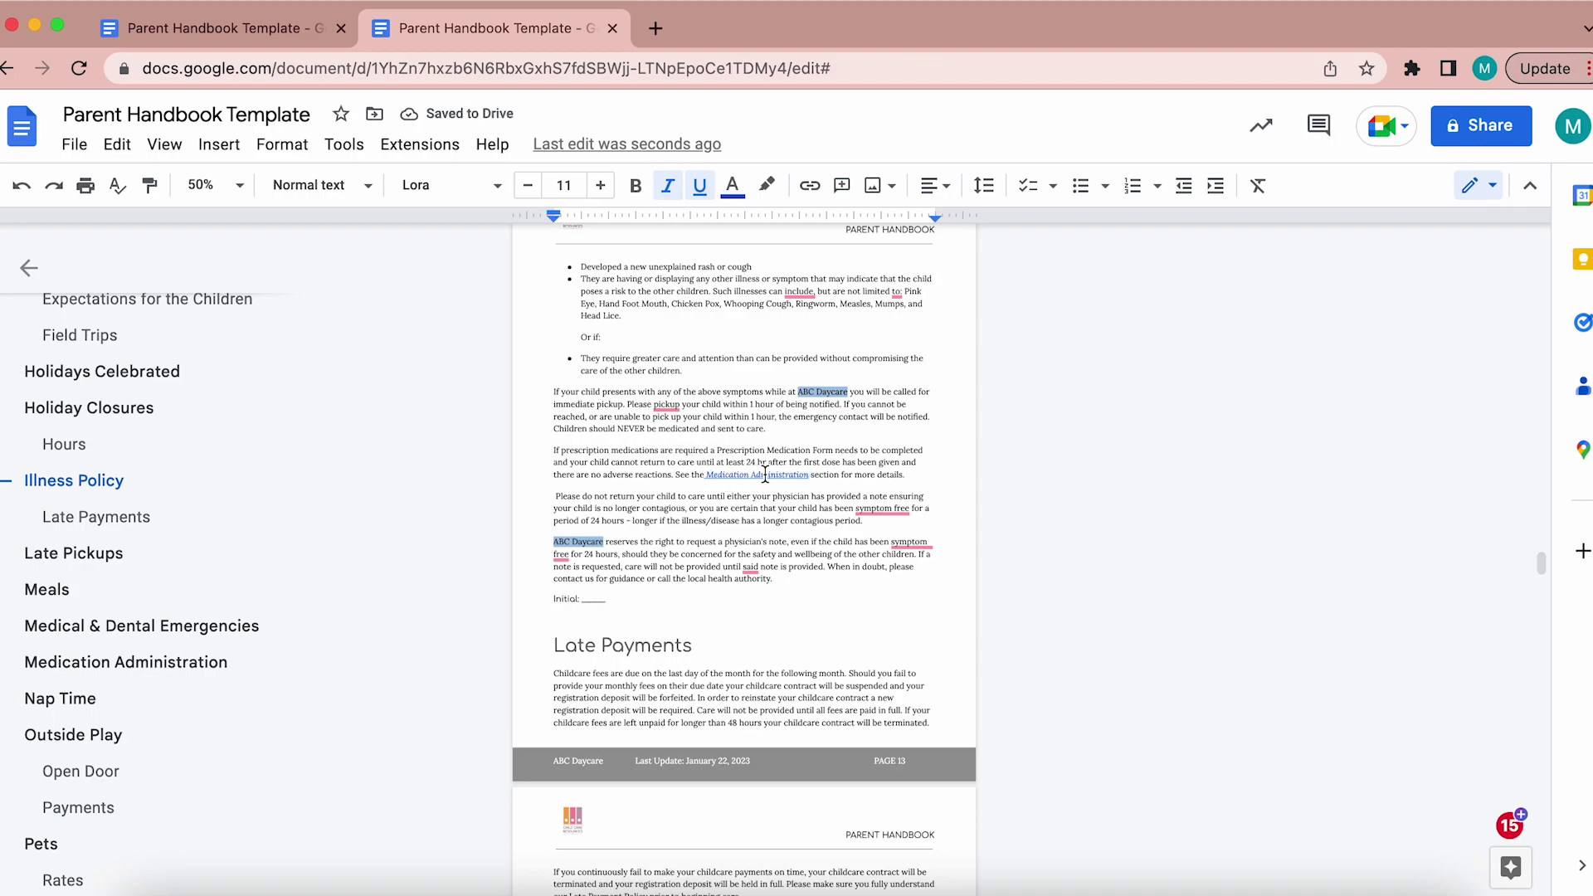
# Follow the Medication Administration link in the Illness Policy section to check its destination.
pyautogui.click(765, 474)
pyautogui.click(713, 508)
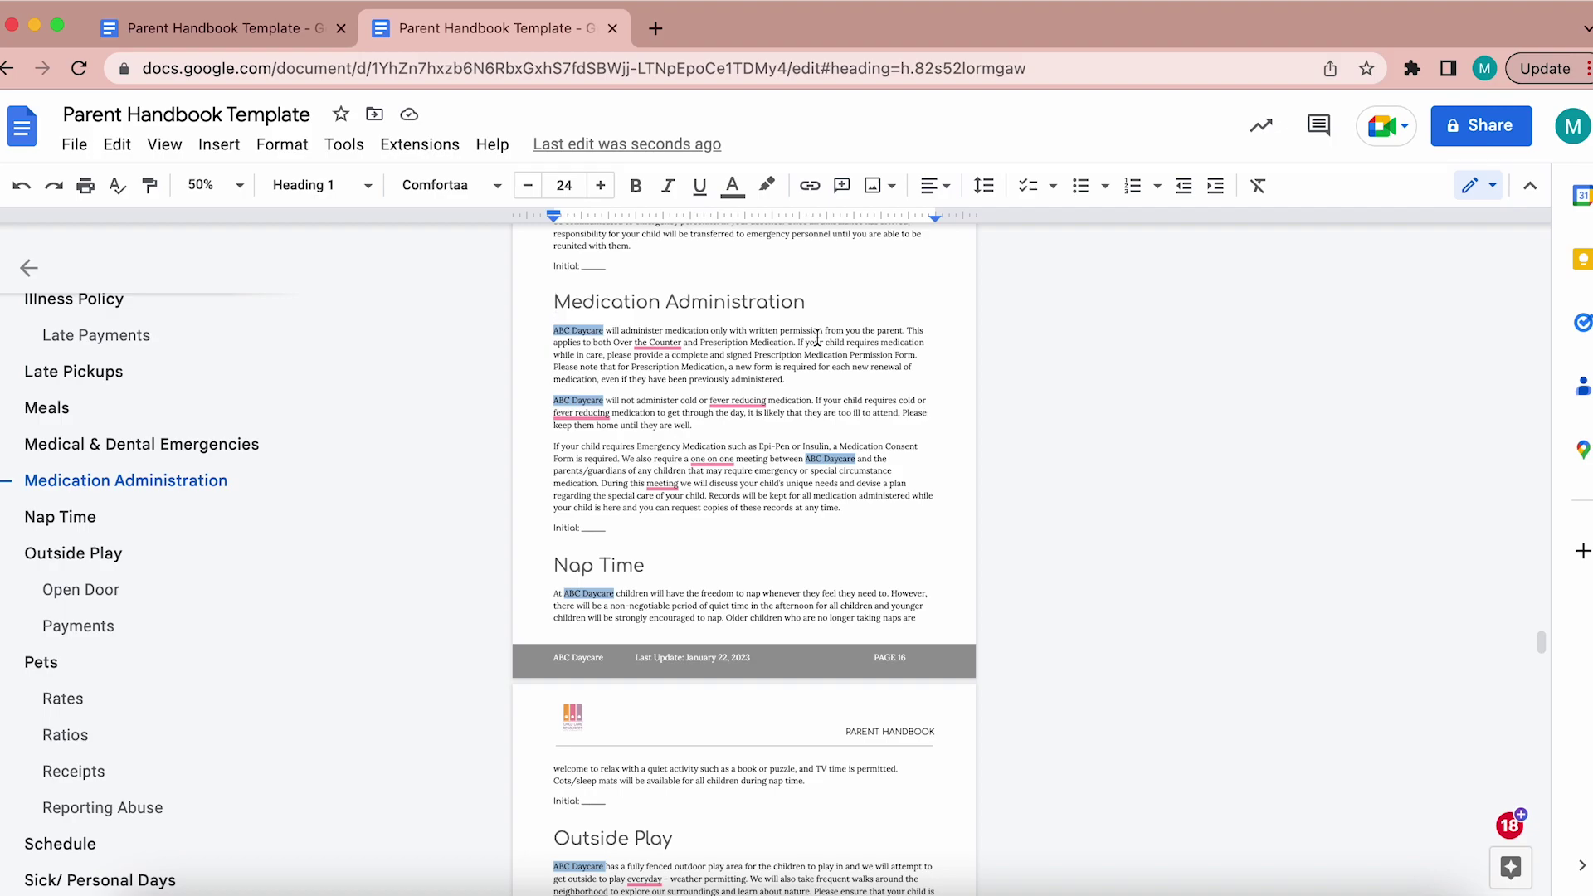
pyautogui.scroll(-1, 817, 337)
pyautogui.scroll(-1, 817, 338)
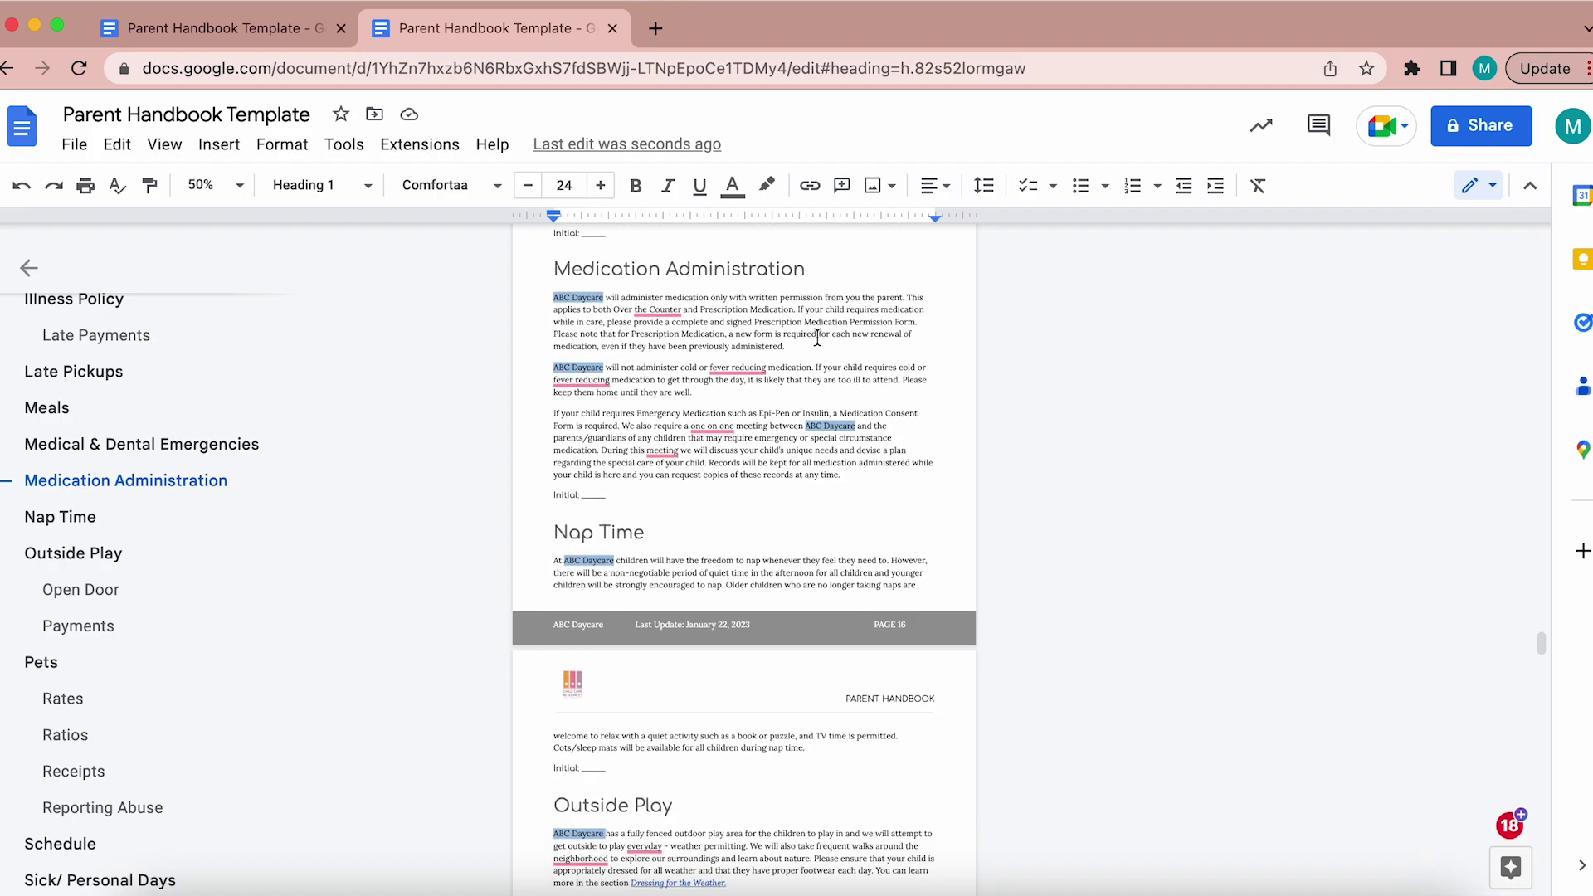
# Download the handbook as a PDF document, saving it as "Parent Handbook Template (1)" in the Downloads folder.
pyautogui.scroll(10, 817, 338)
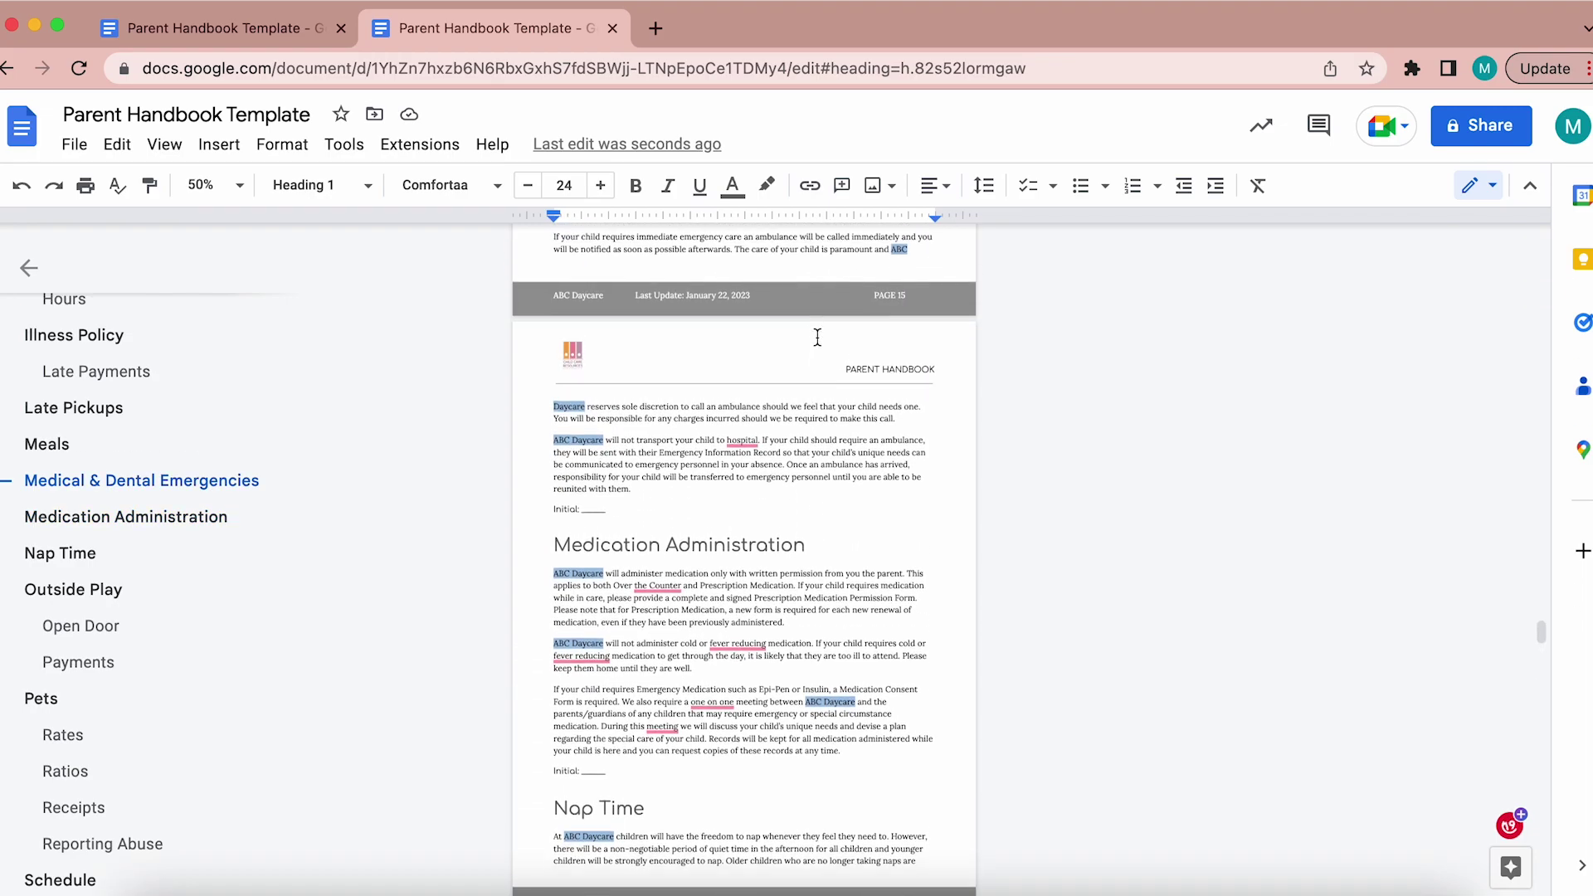
pyautogui.scroll(20, 817, 338)
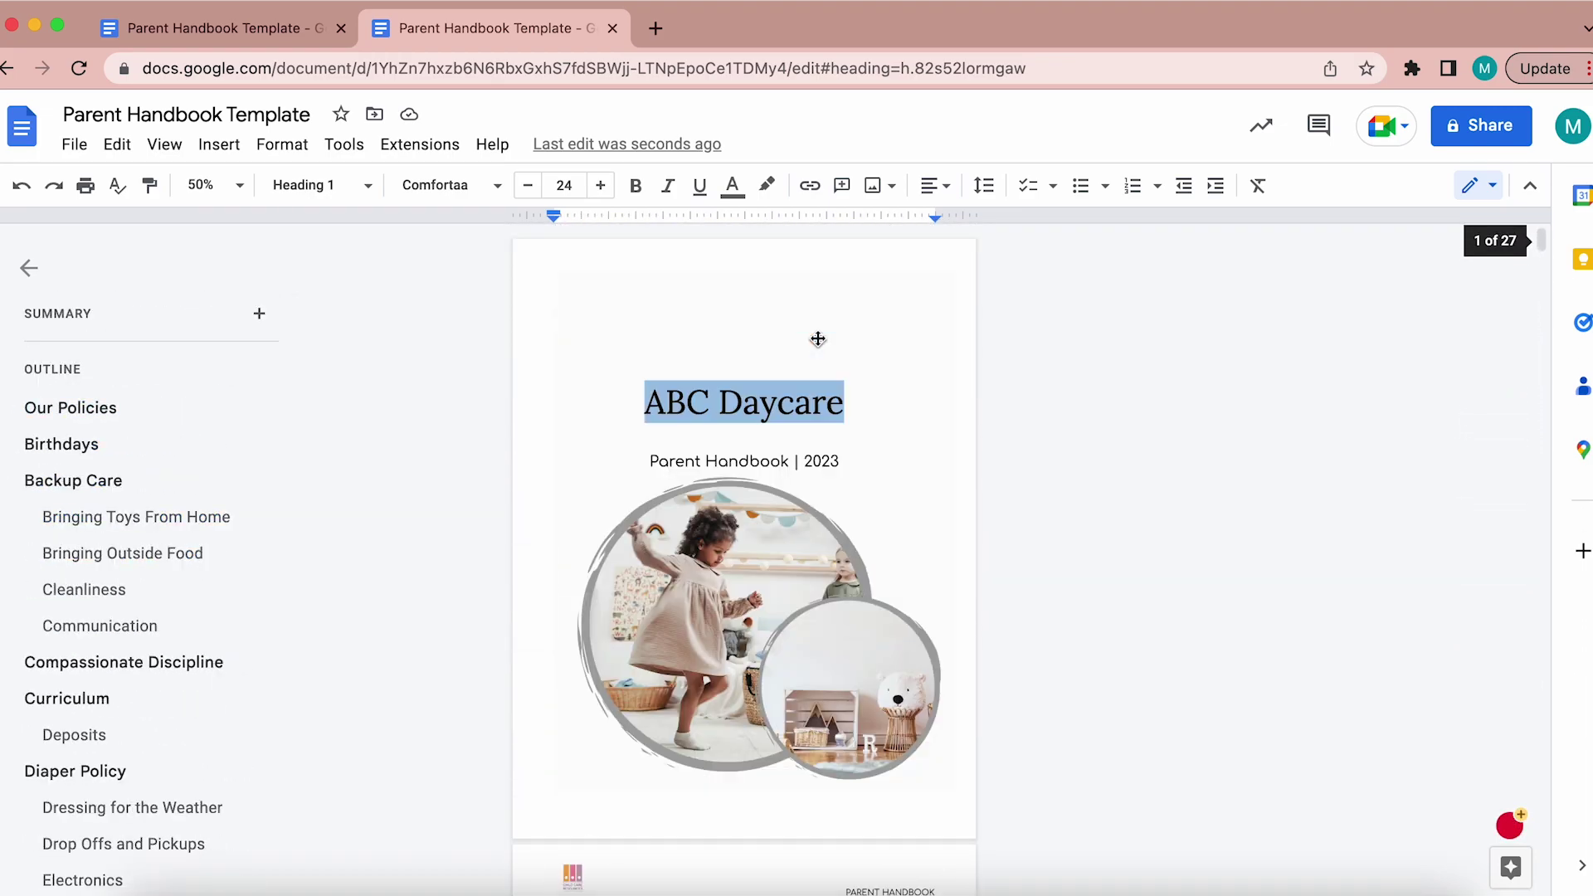
pyautogui.click(77, 145)
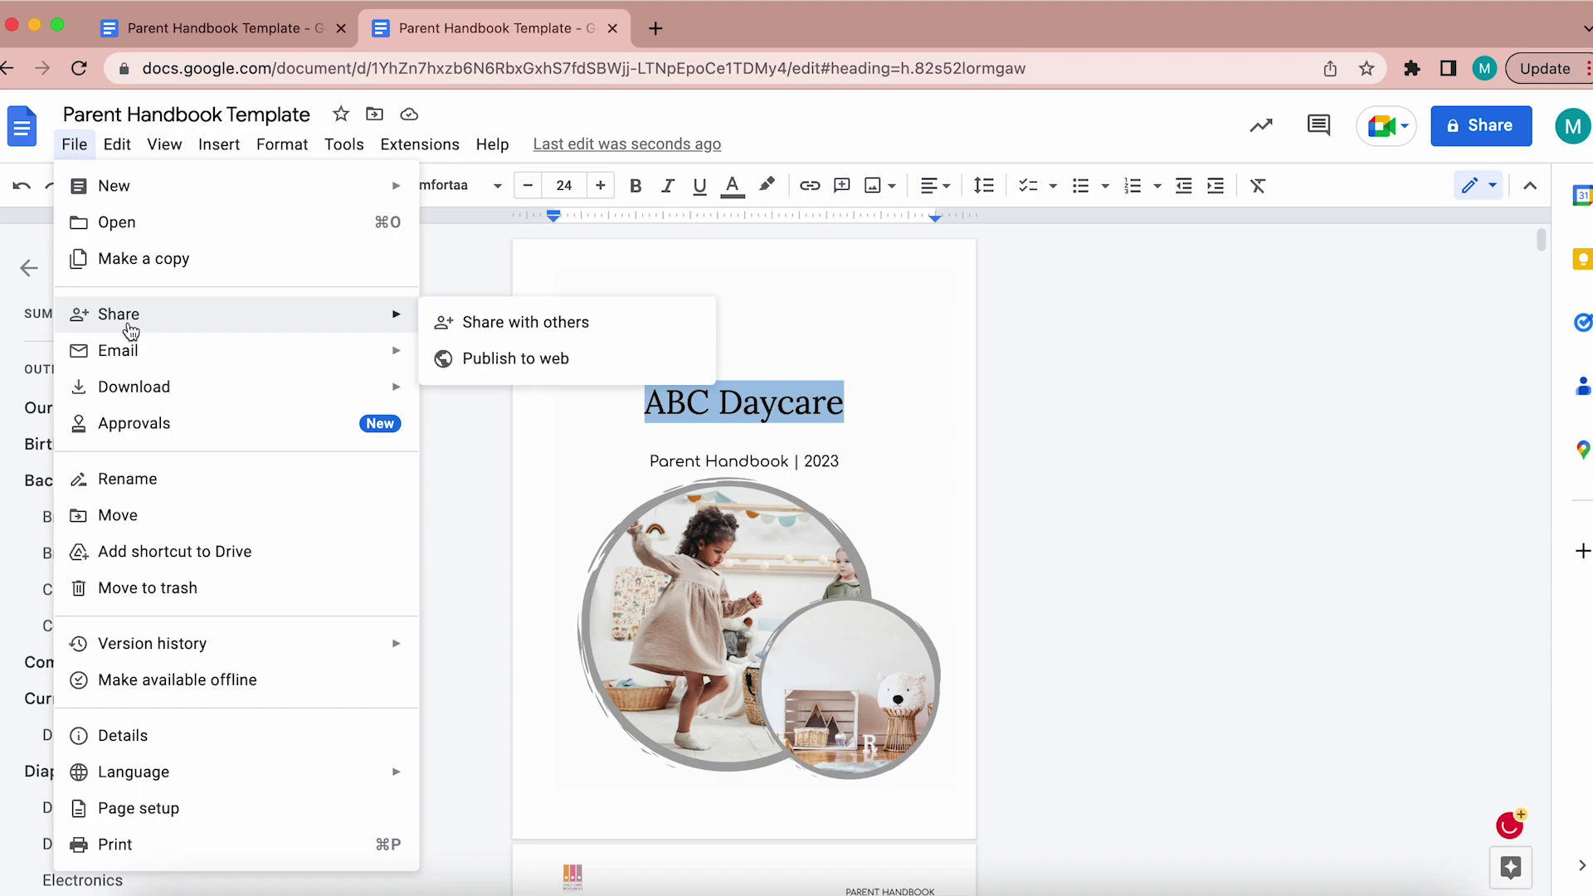
pyautogui.moveTo(223, 383)
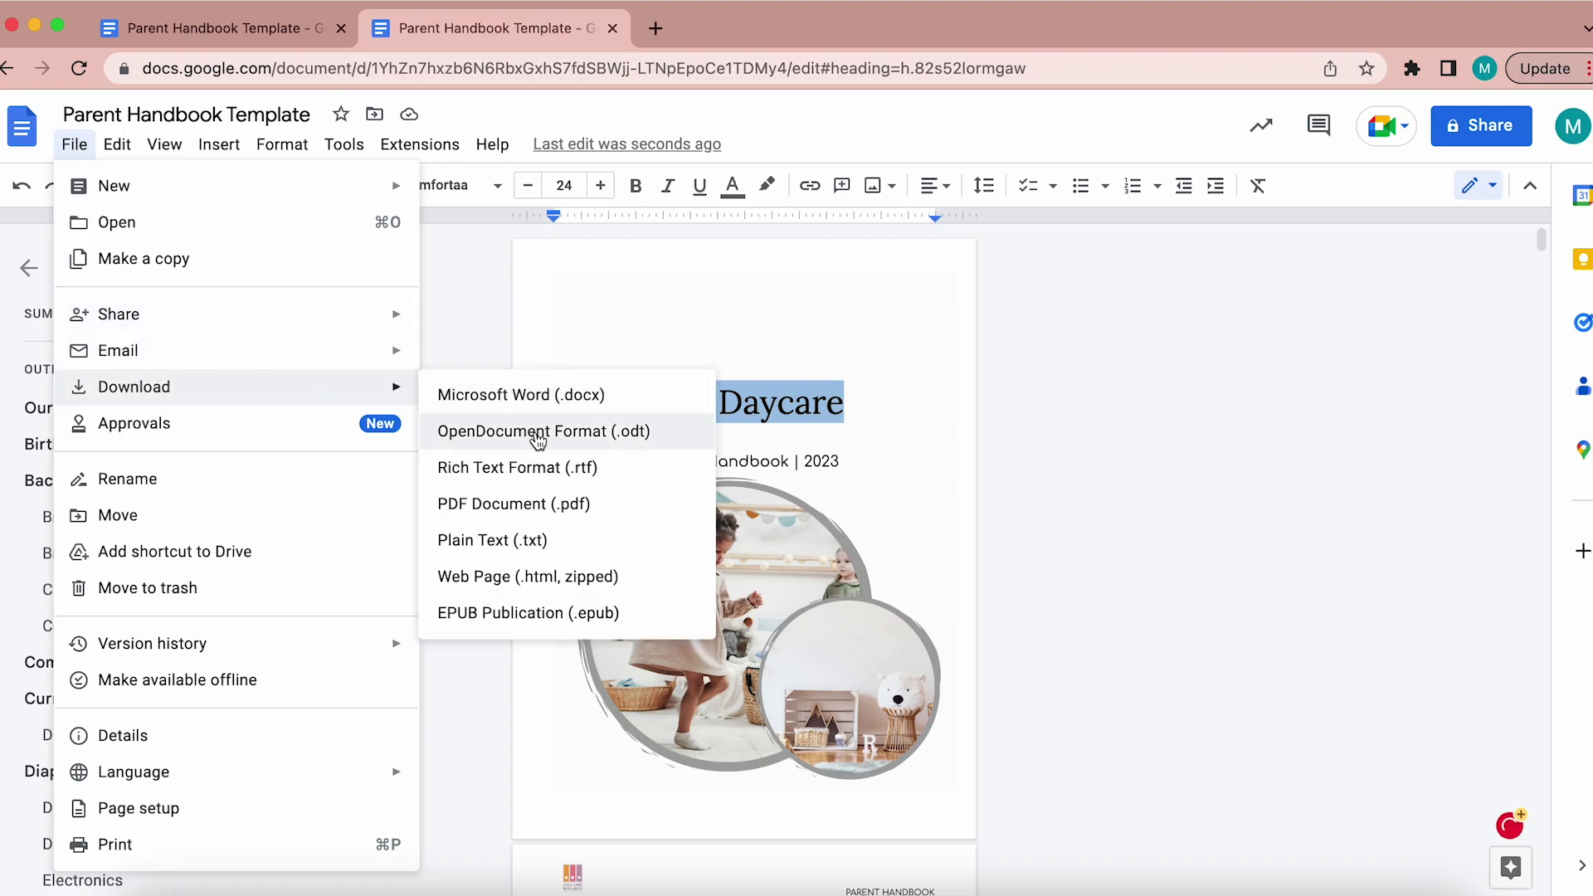
pyautogui.click(516, 504)
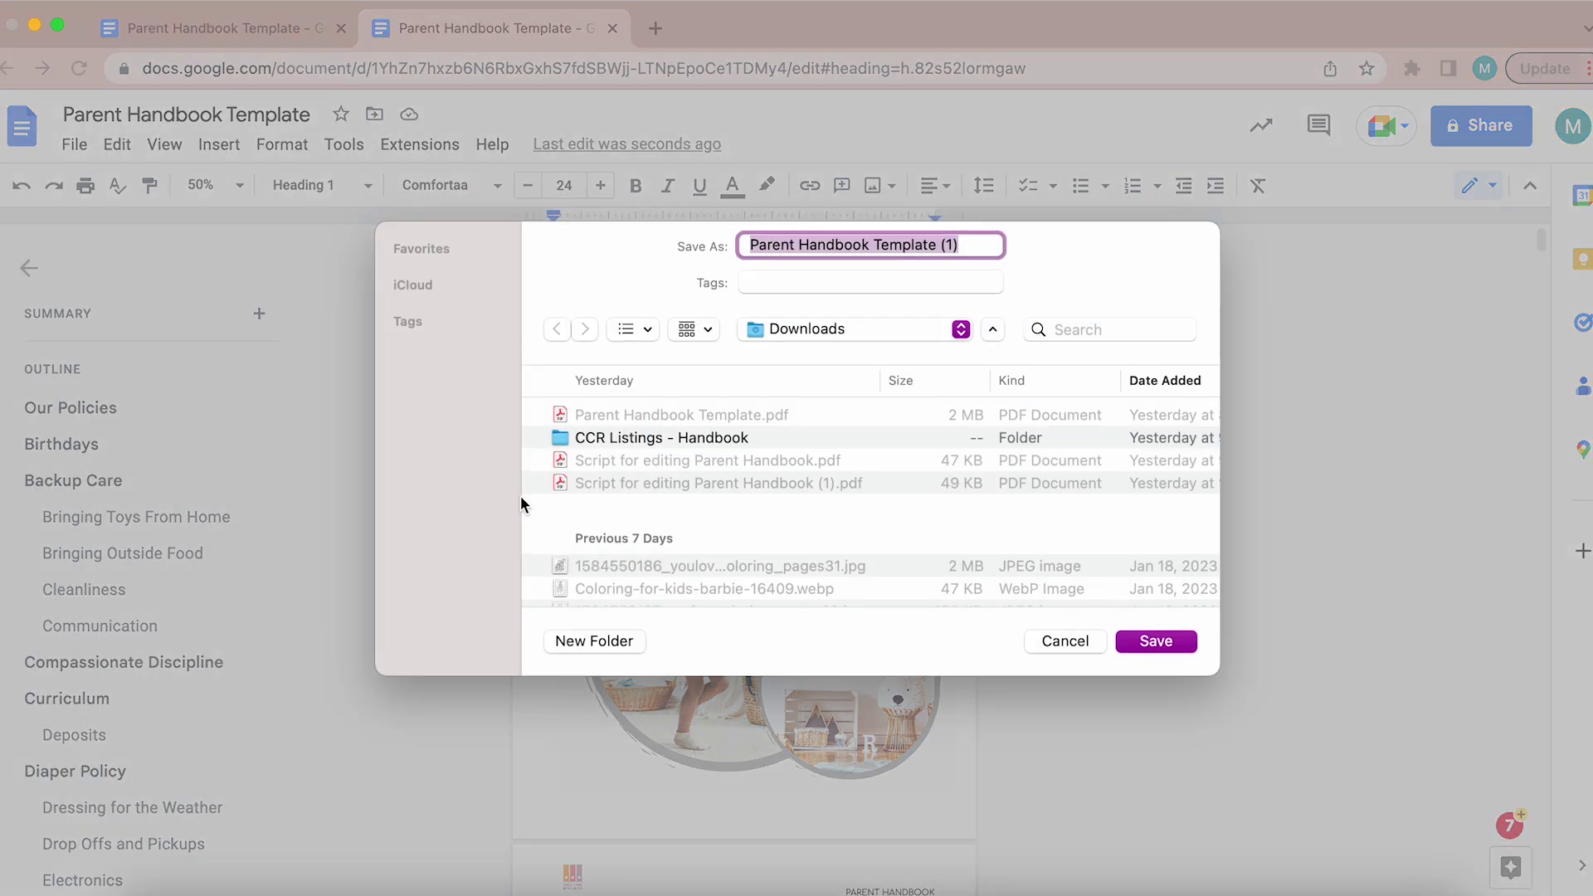
pyautogui.click(1149, 640)
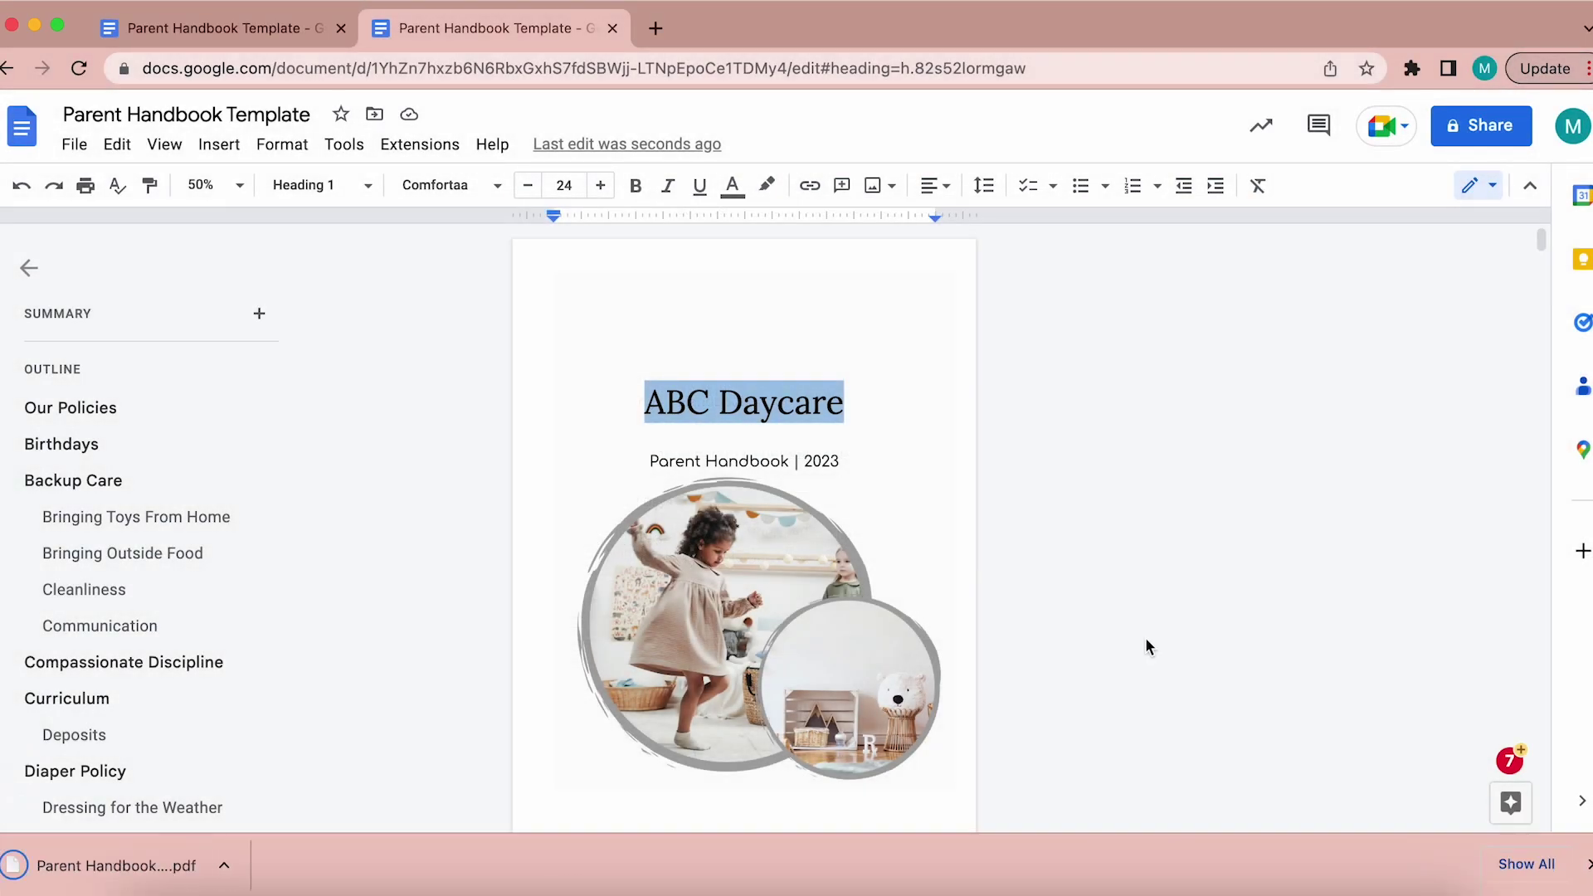